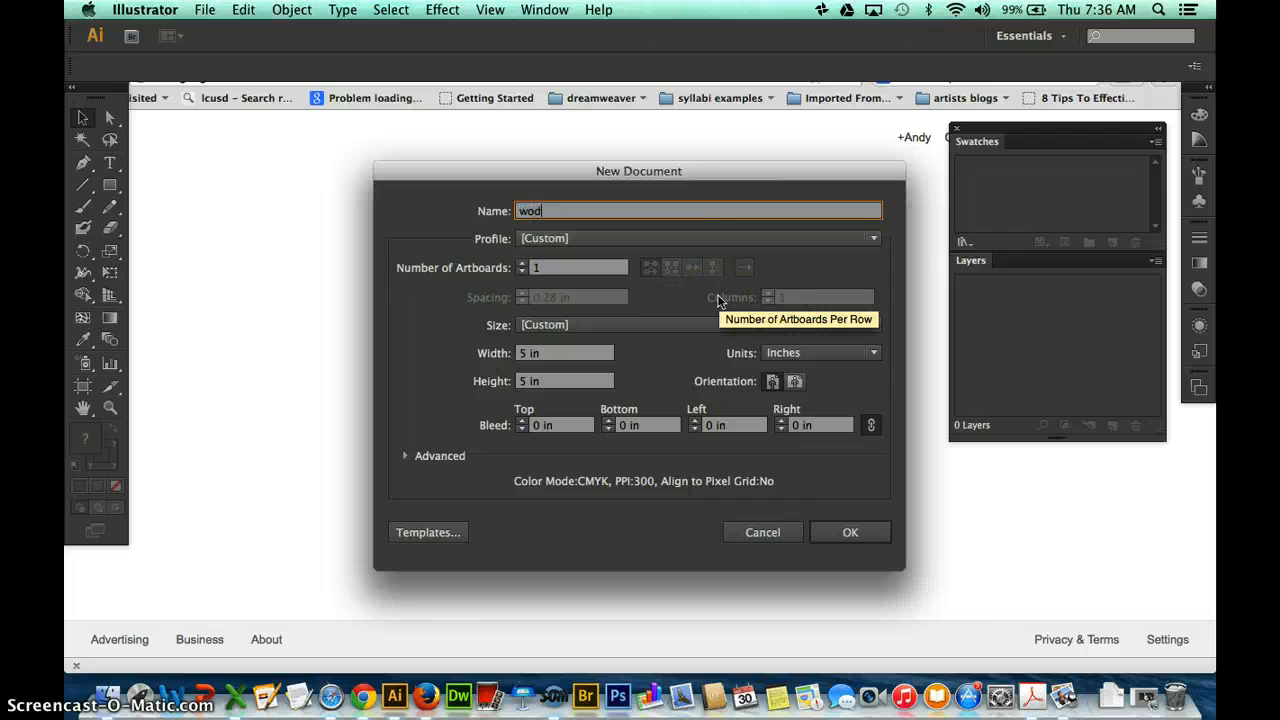
Name the new document "word blends" and create it at 5 in by 5 in.
type("name")
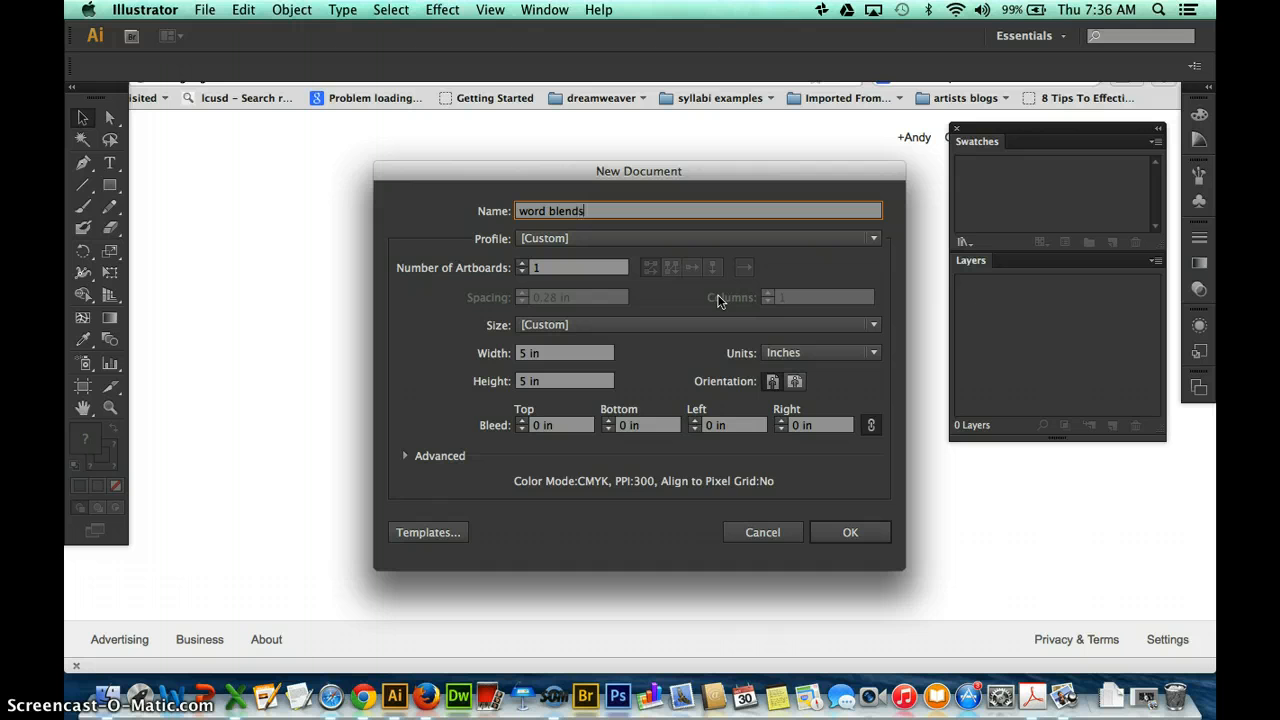
left_click(823, 531)
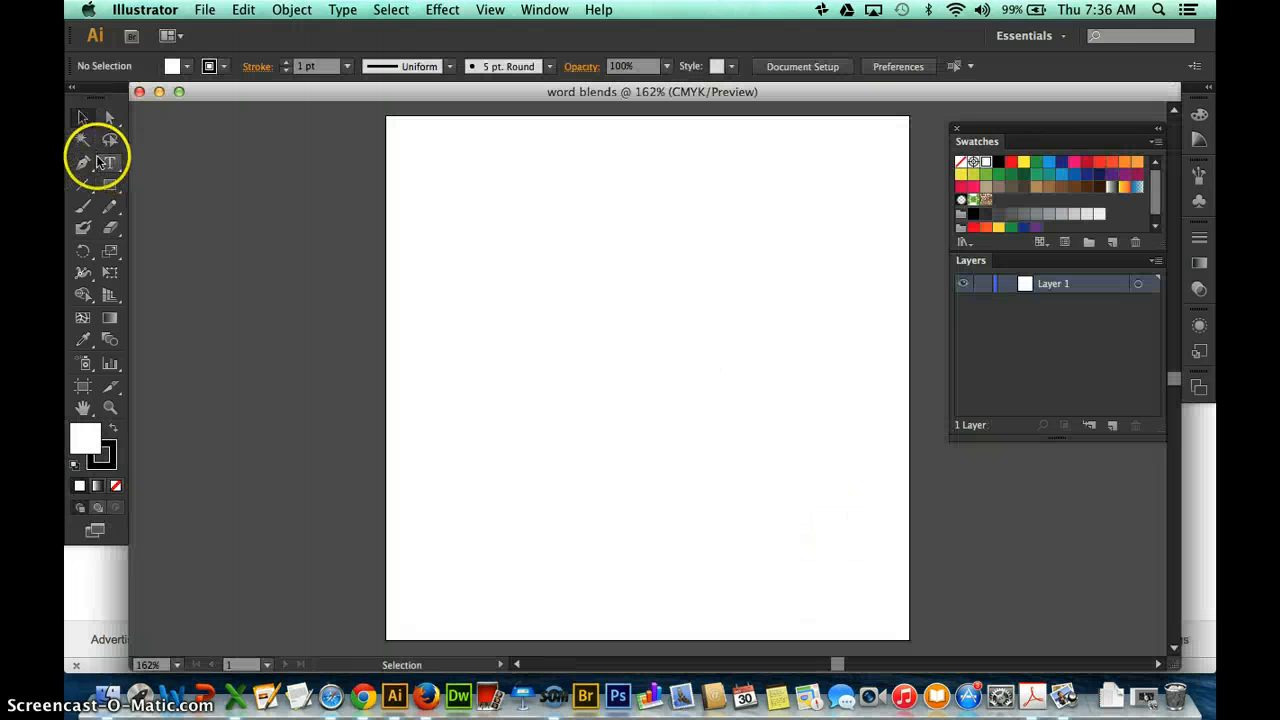
Set the fill to none and make the black stroke the active colour.
left_click(82, 117)
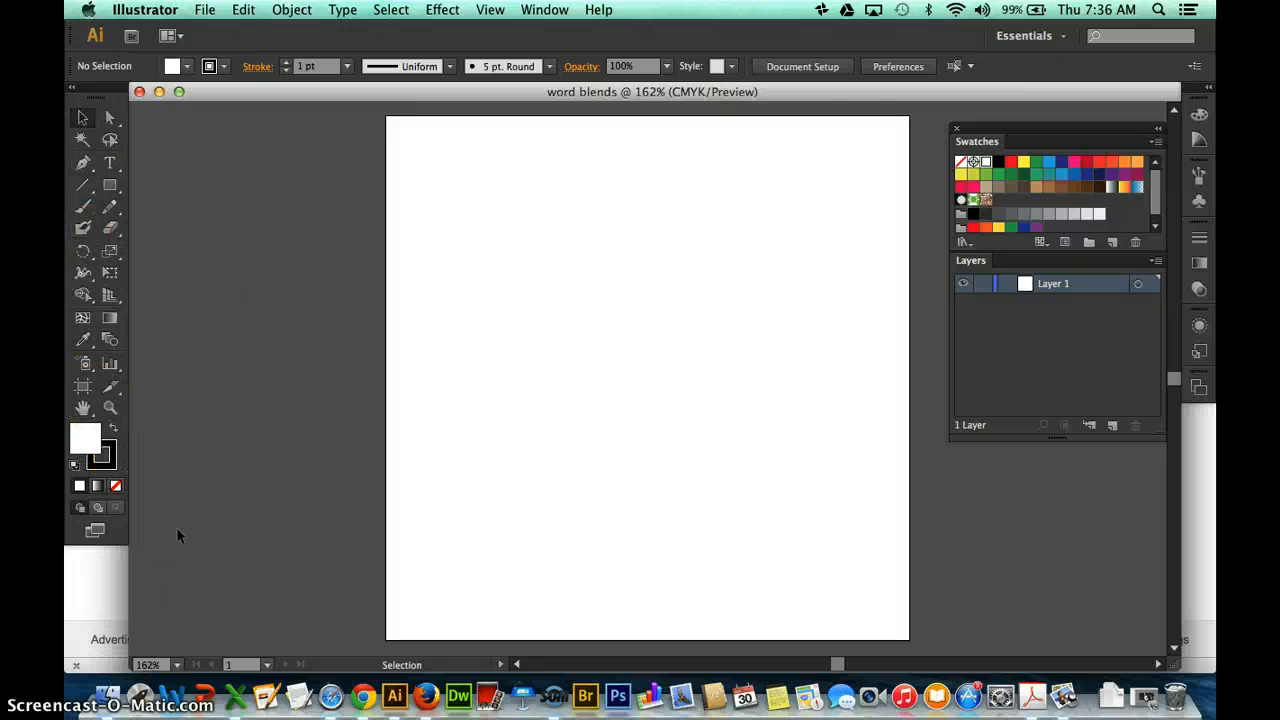
key("slash")
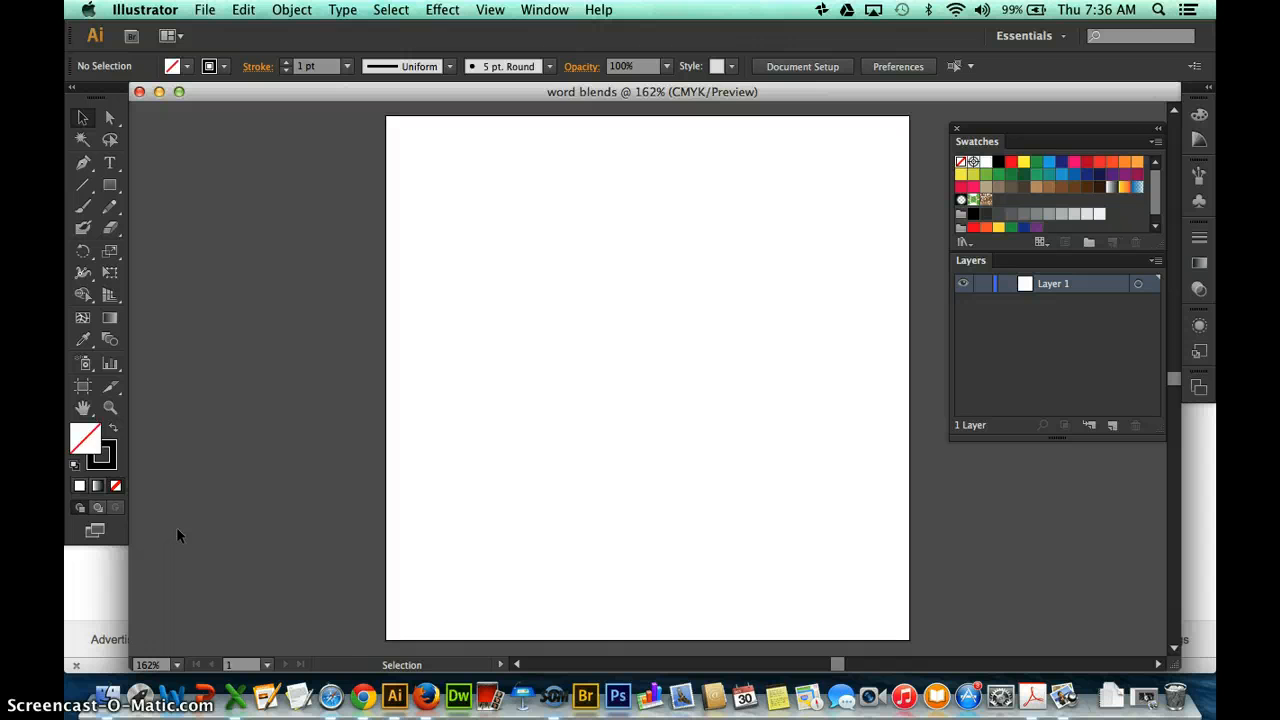
key("x")
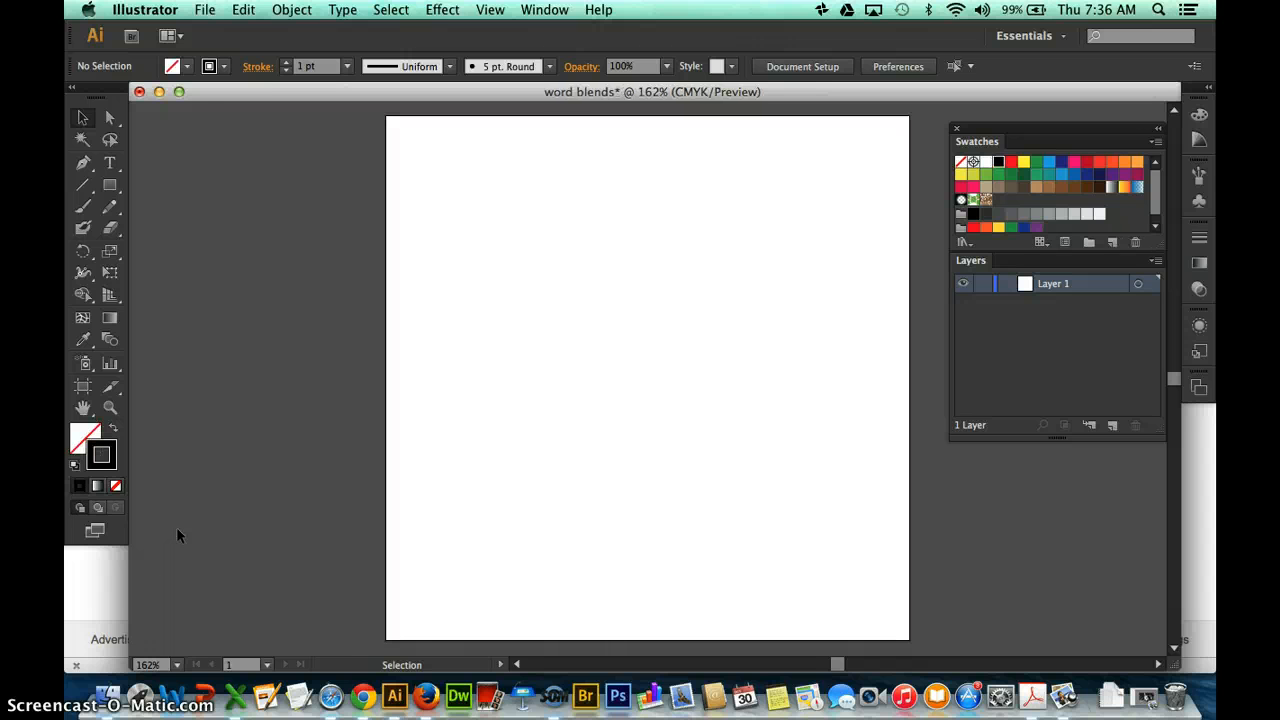
Draw a freehand looping letter across the middle of the artboard with the Pencil tool.
left_click(113, 212)
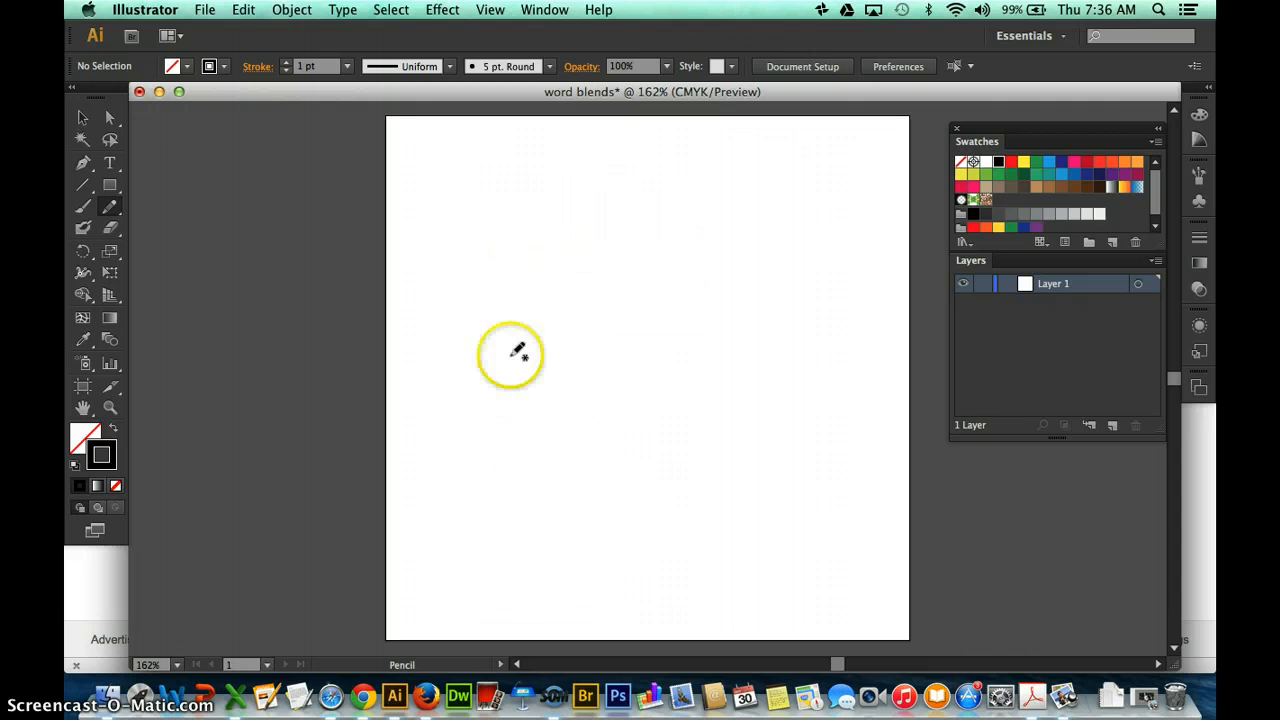
left_click(556, 238)
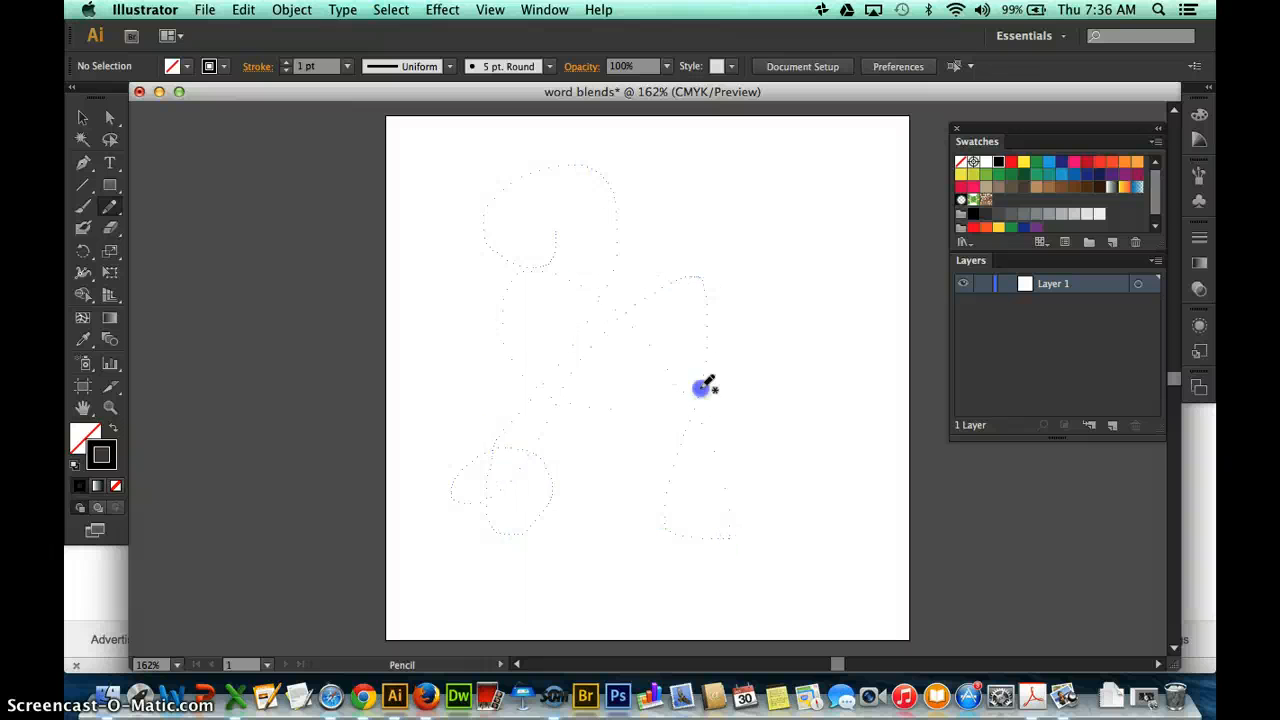
left_click_drag(705, 387, 790, 298)
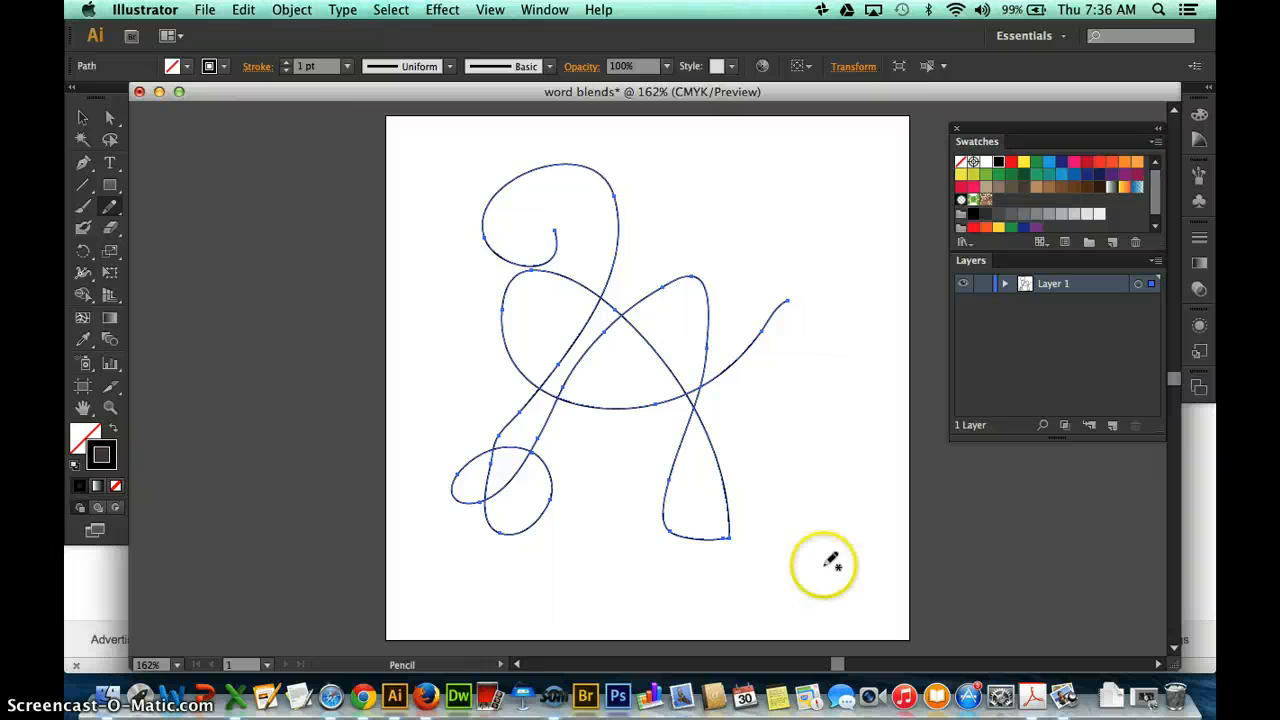
Move the looping path to the artboard's lower left and place a duplicate of it offset to the upper right.
left_click(82, 117)
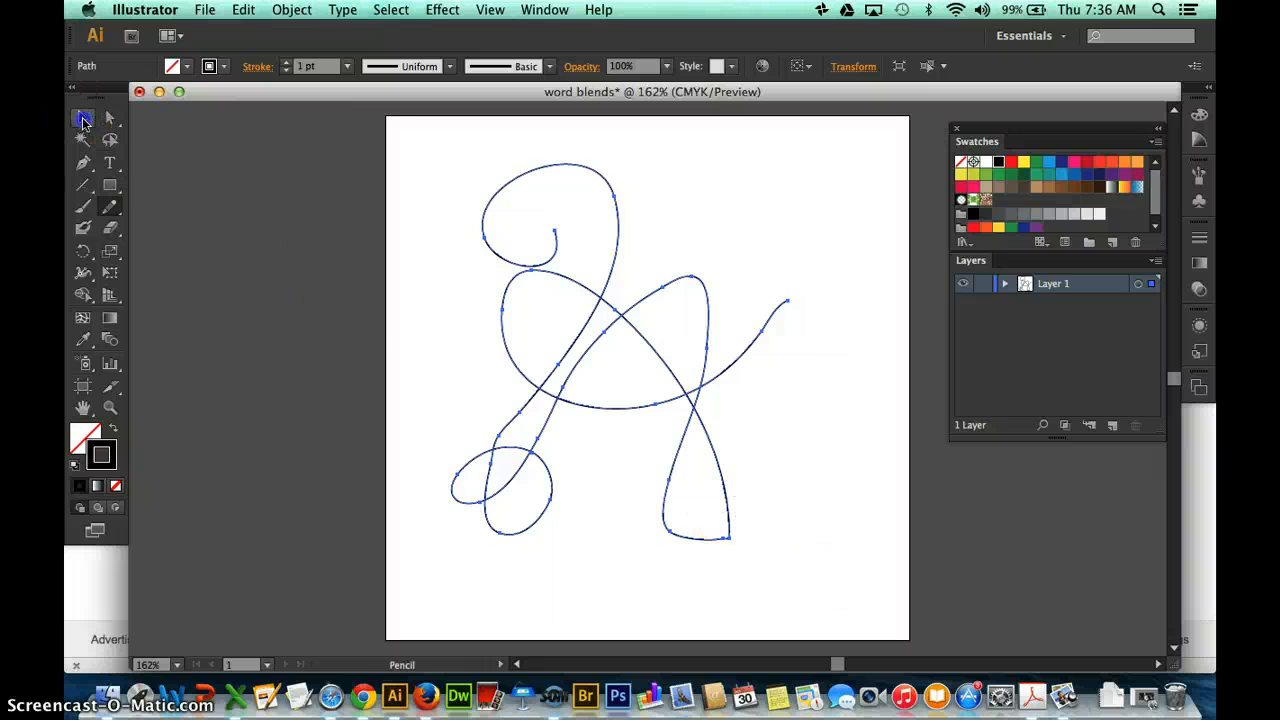
left_click_drag(600, 295, 538, 375)
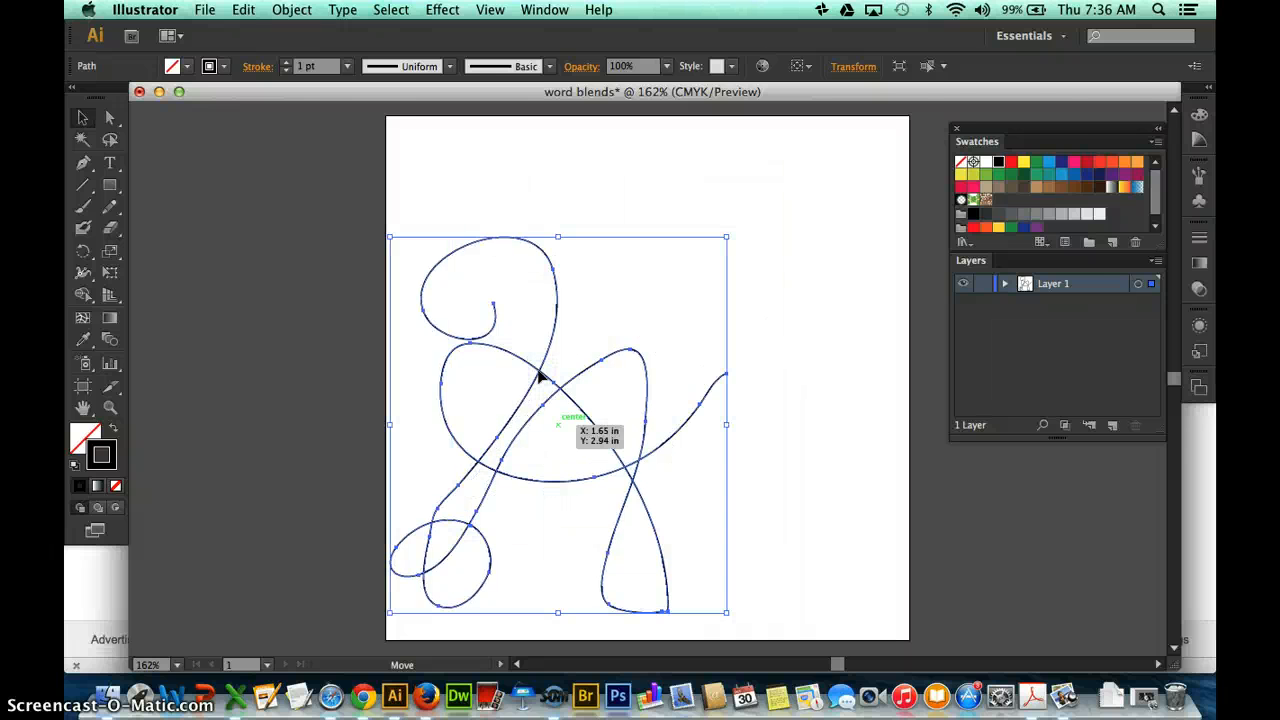
left_click_drag(555, 367, 660, 290)
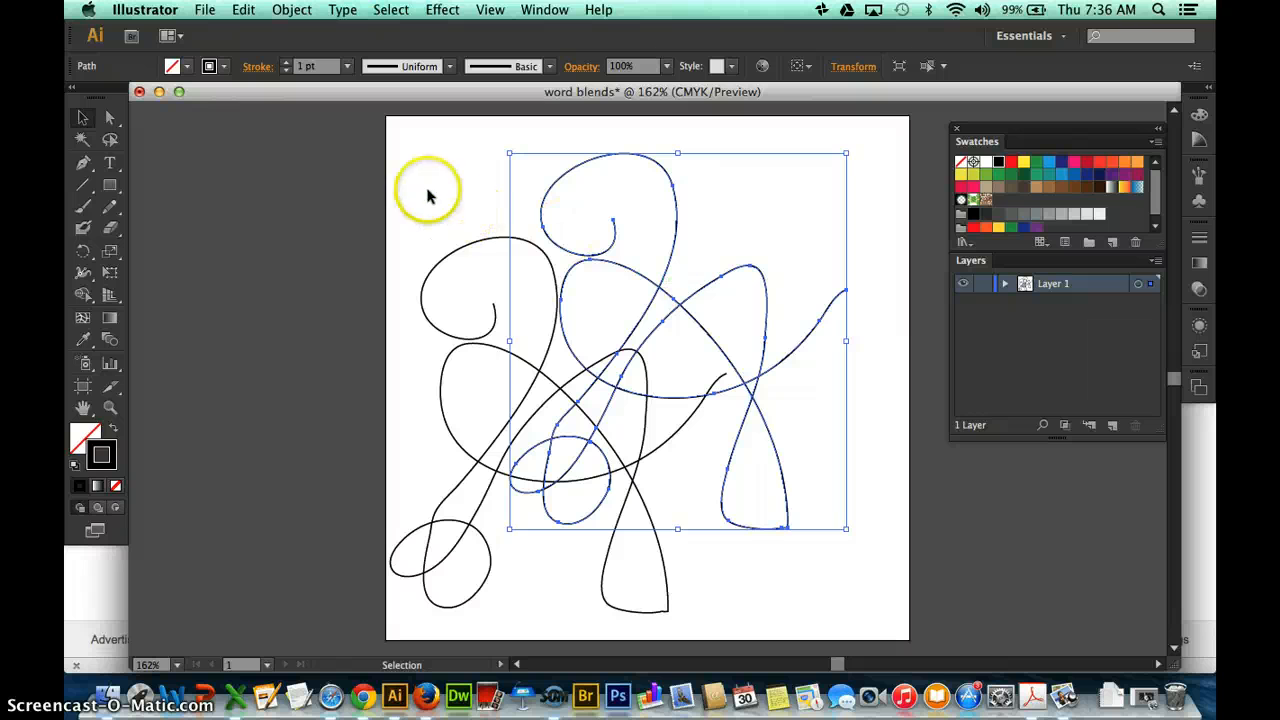
Blend the two looping paths between their matching start points, using Specified Steps spacing of 25.
left_click_drag(429, 194, 614, 271)
left_click(101, 179)
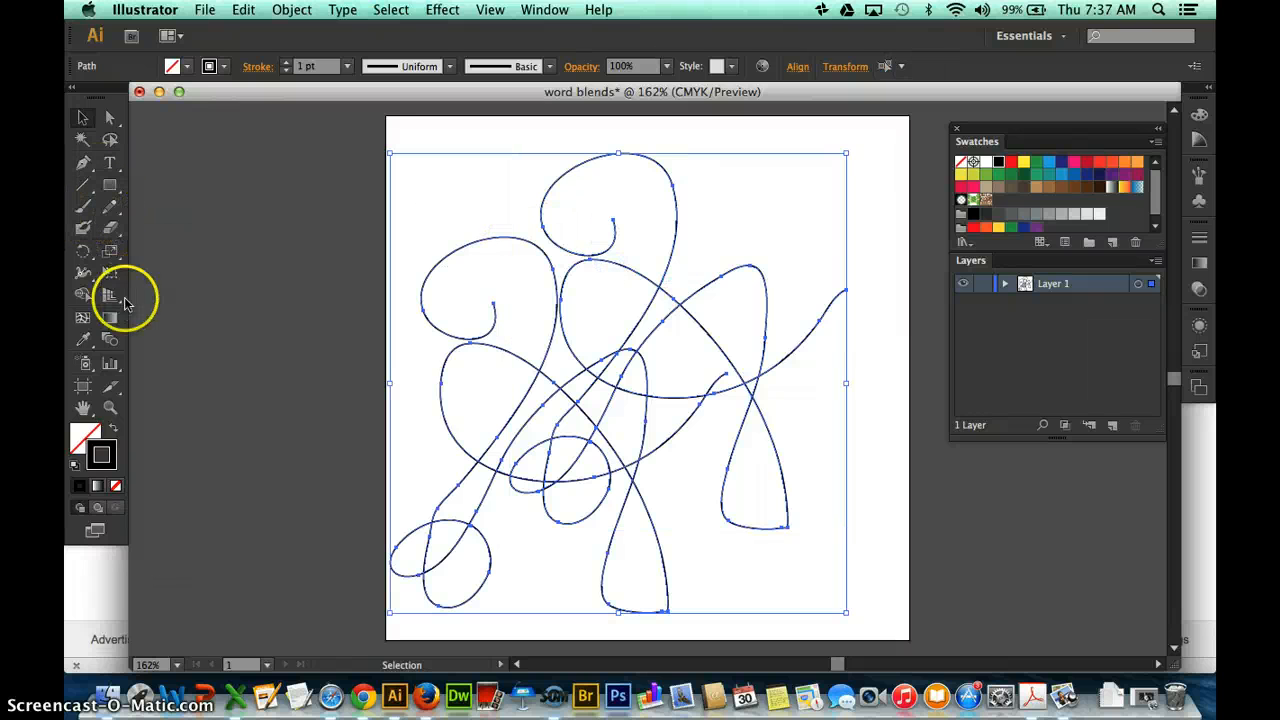
double_click(109, 339)
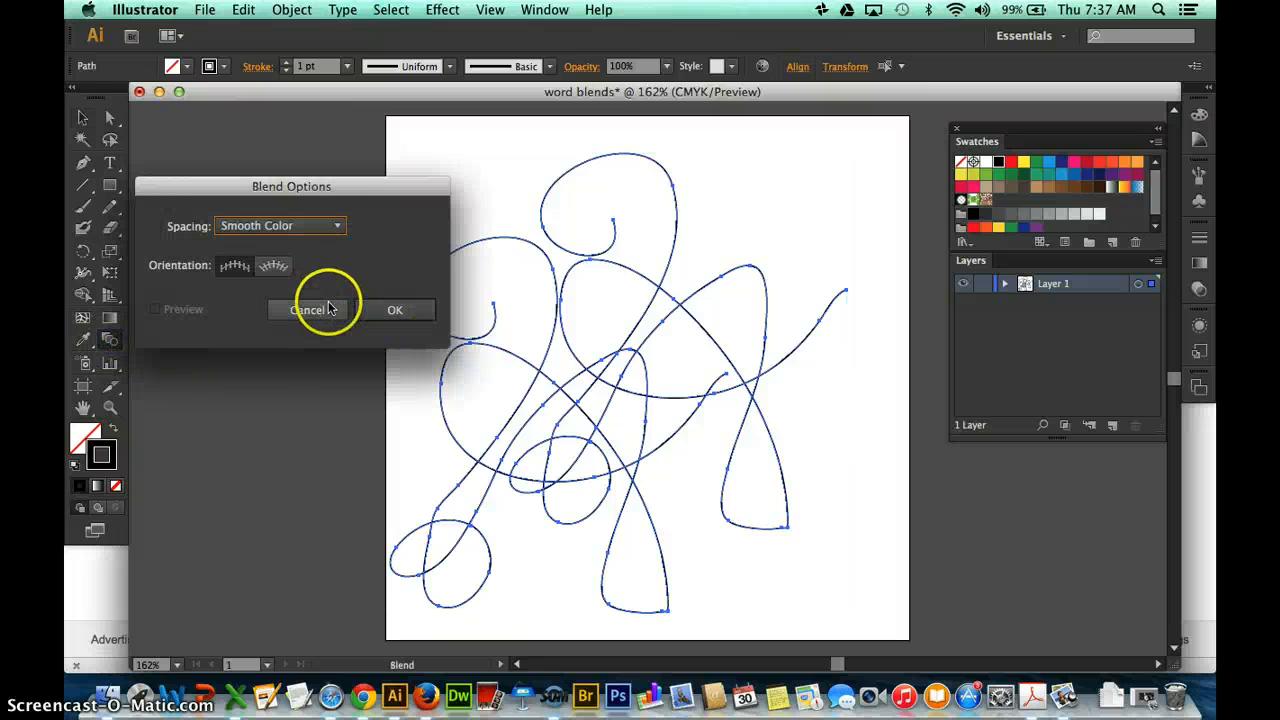
left_click(341, 228)
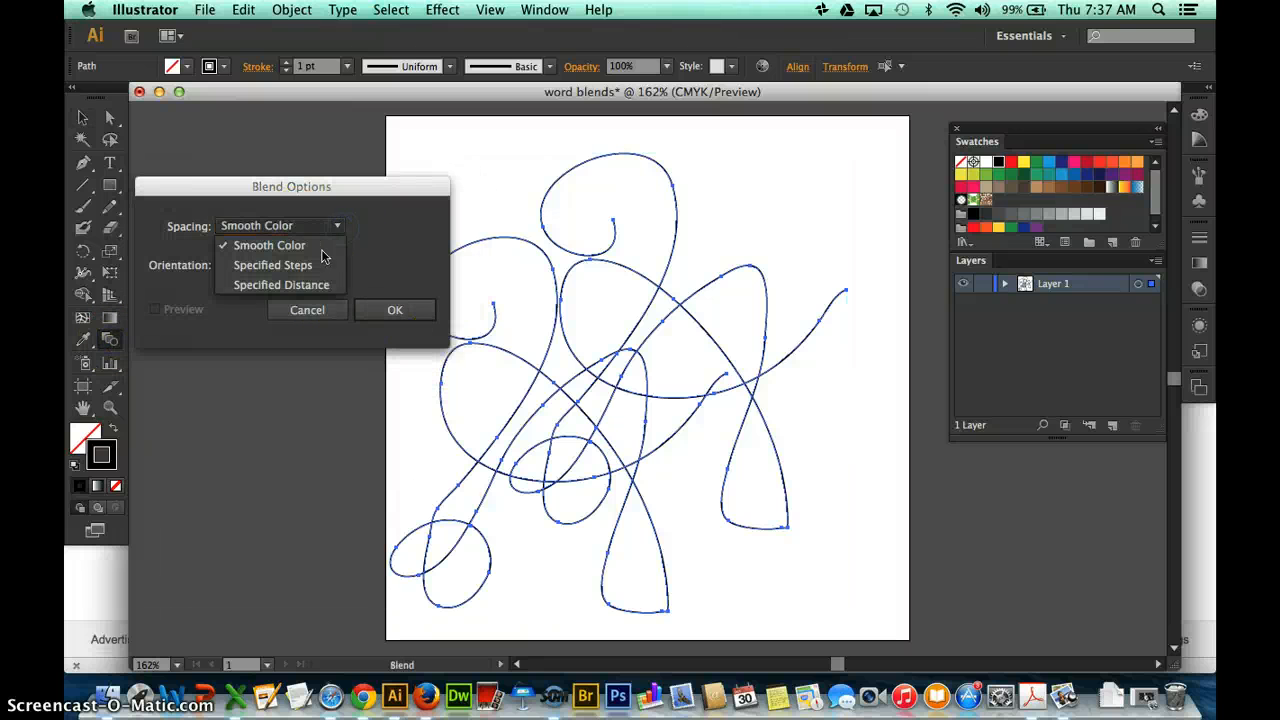
left_click(317, 263)
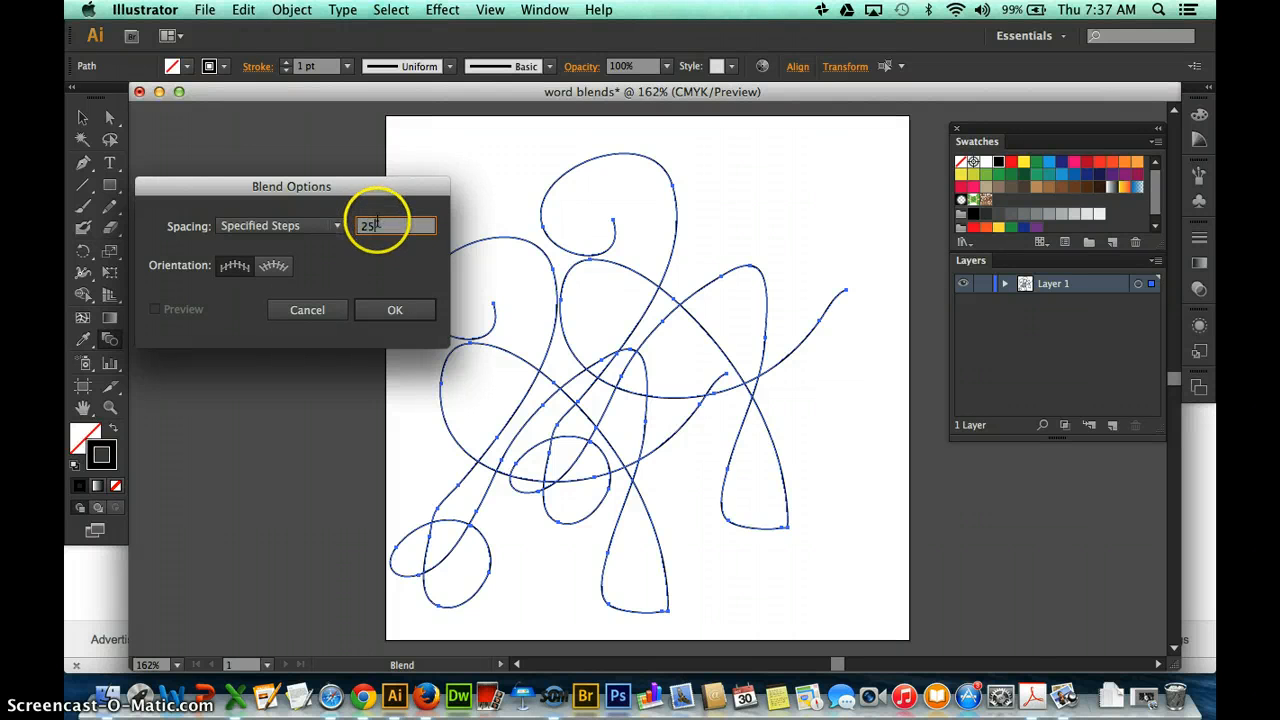
left_click(374, 309)
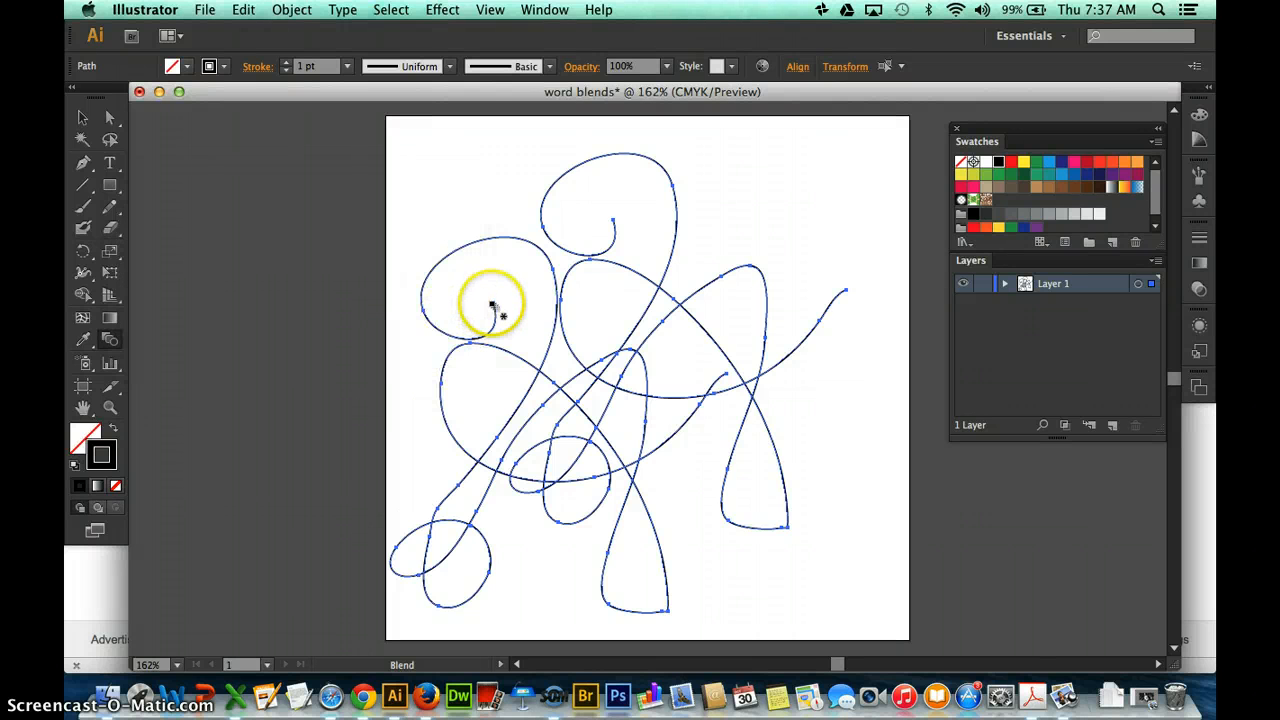
left_click(614, 220)
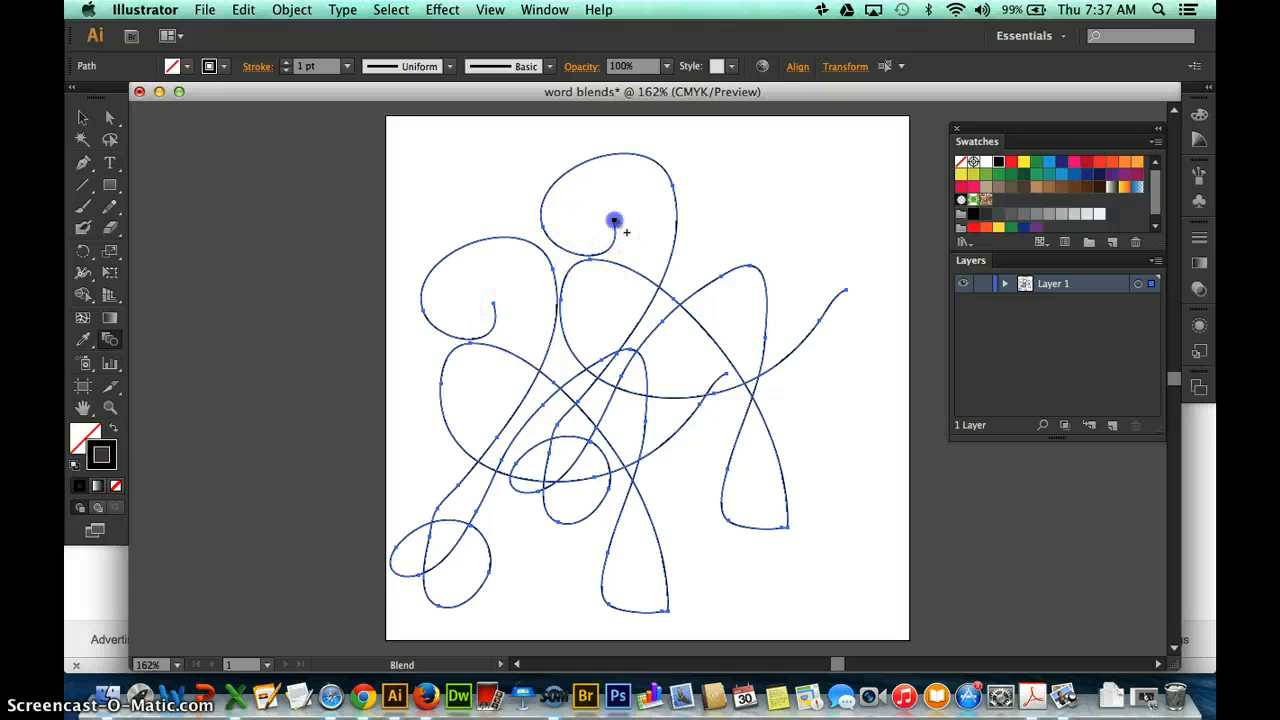
Expand the blend in the layer list and colour its lower path's stroke red and its upper path's stroke dark blue.
left_click(1005, 283)
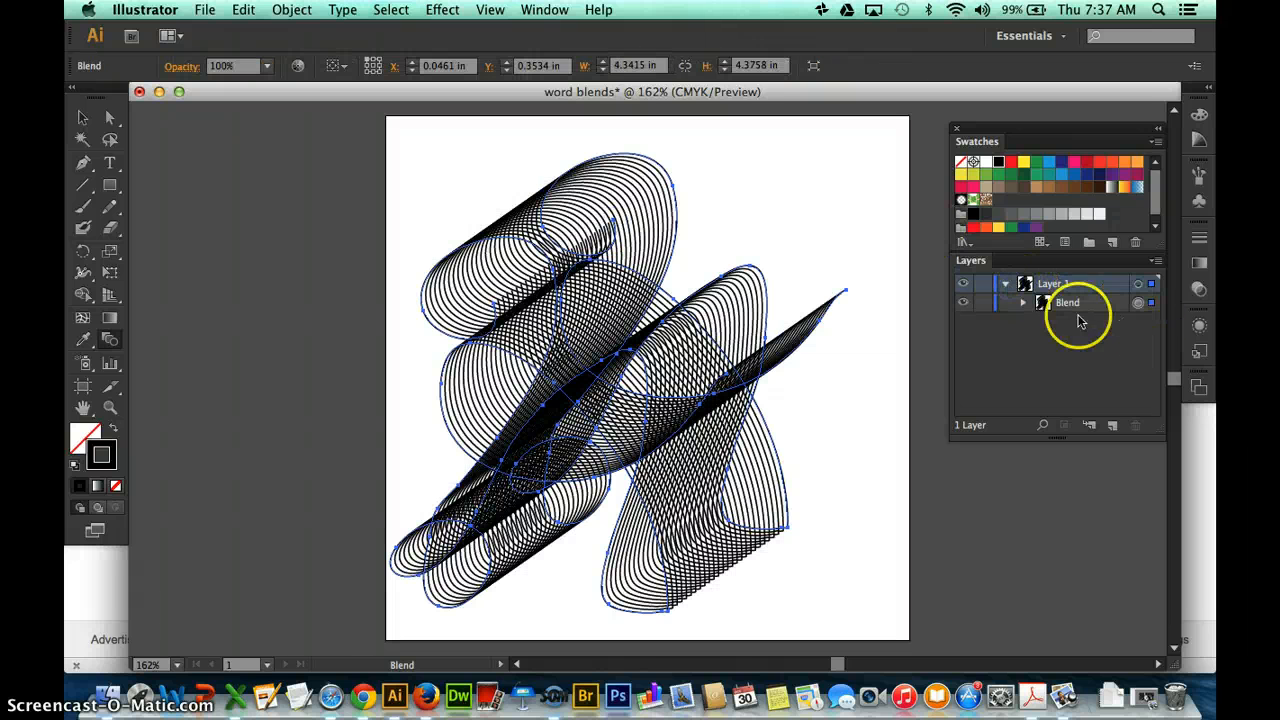
left_click(1022, 302)
left_click(1138, 342)
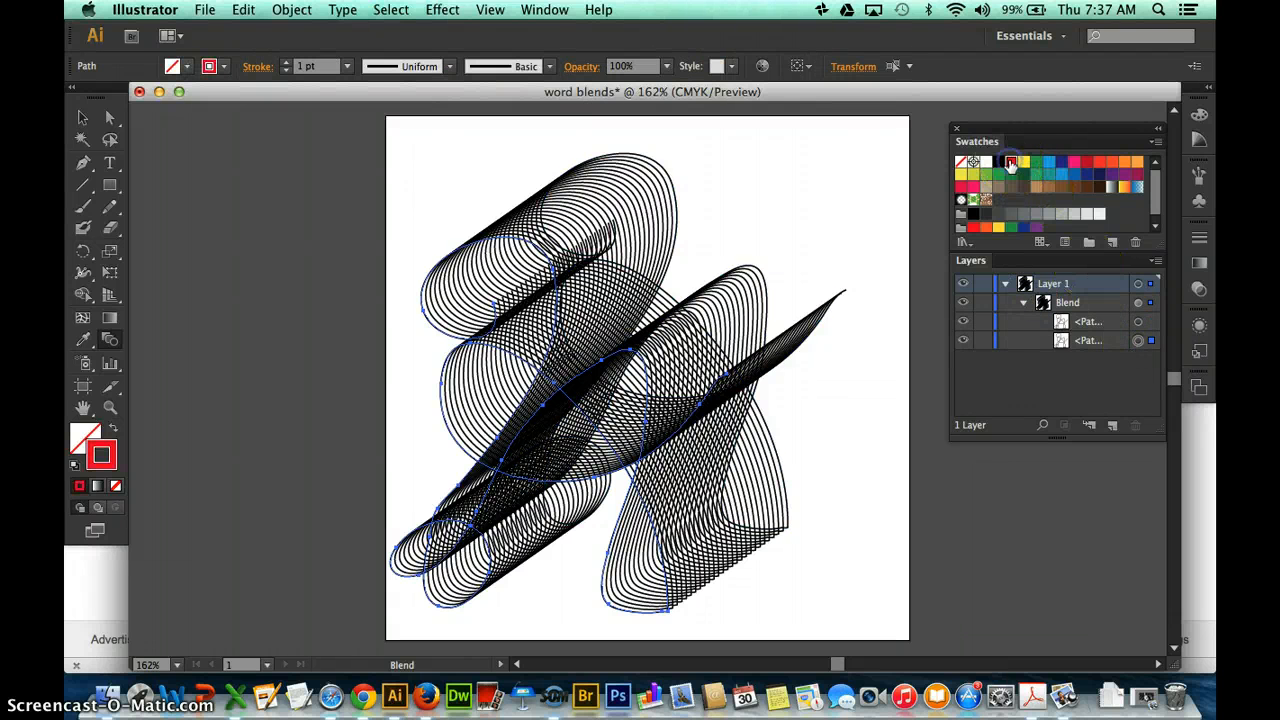
left_click(1011, 163)
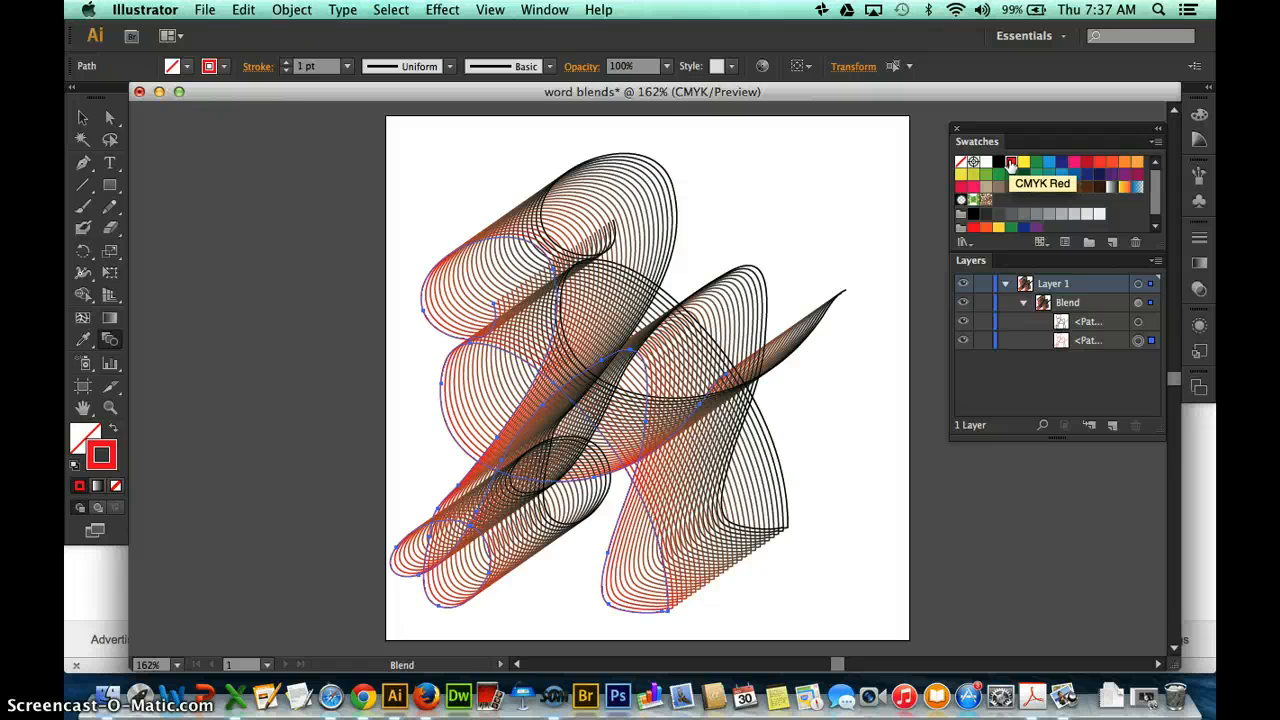
left_click(1142, 322)
left_click(1100, 176)
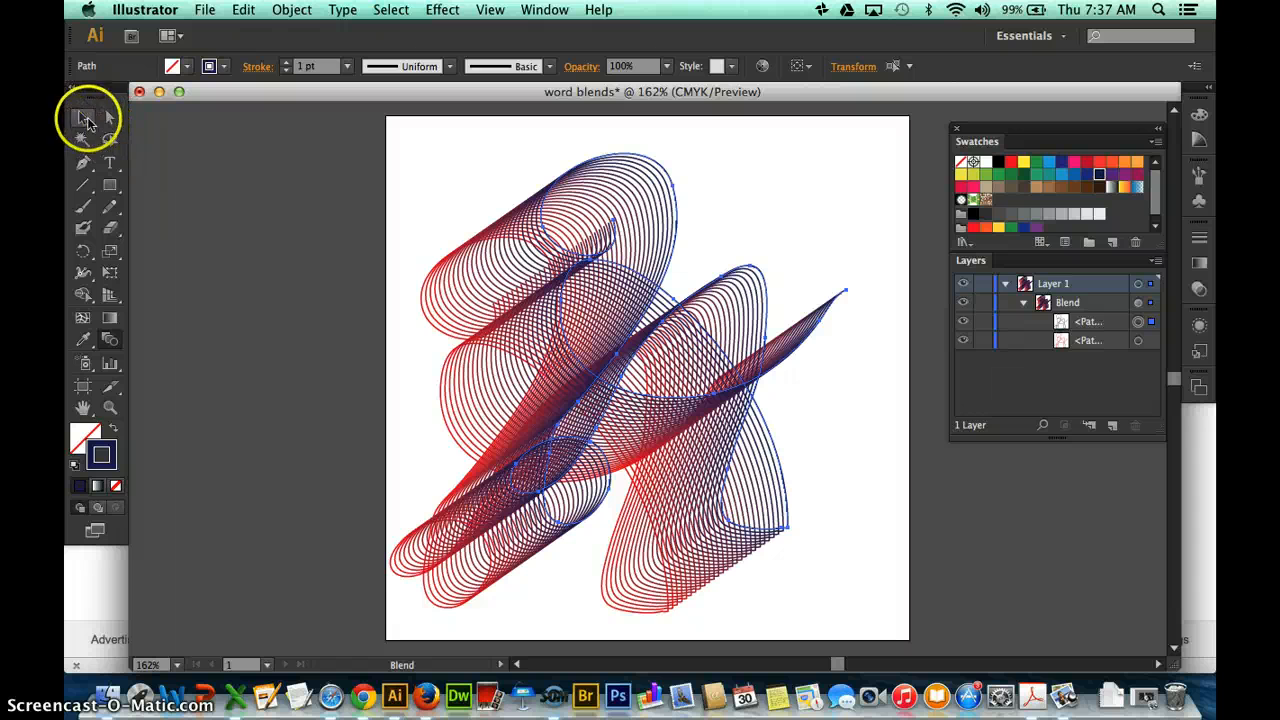
Scale the whole blend down to about 2 in by 2 in and move it to the artboard's upper left.
left_click(86, 119)
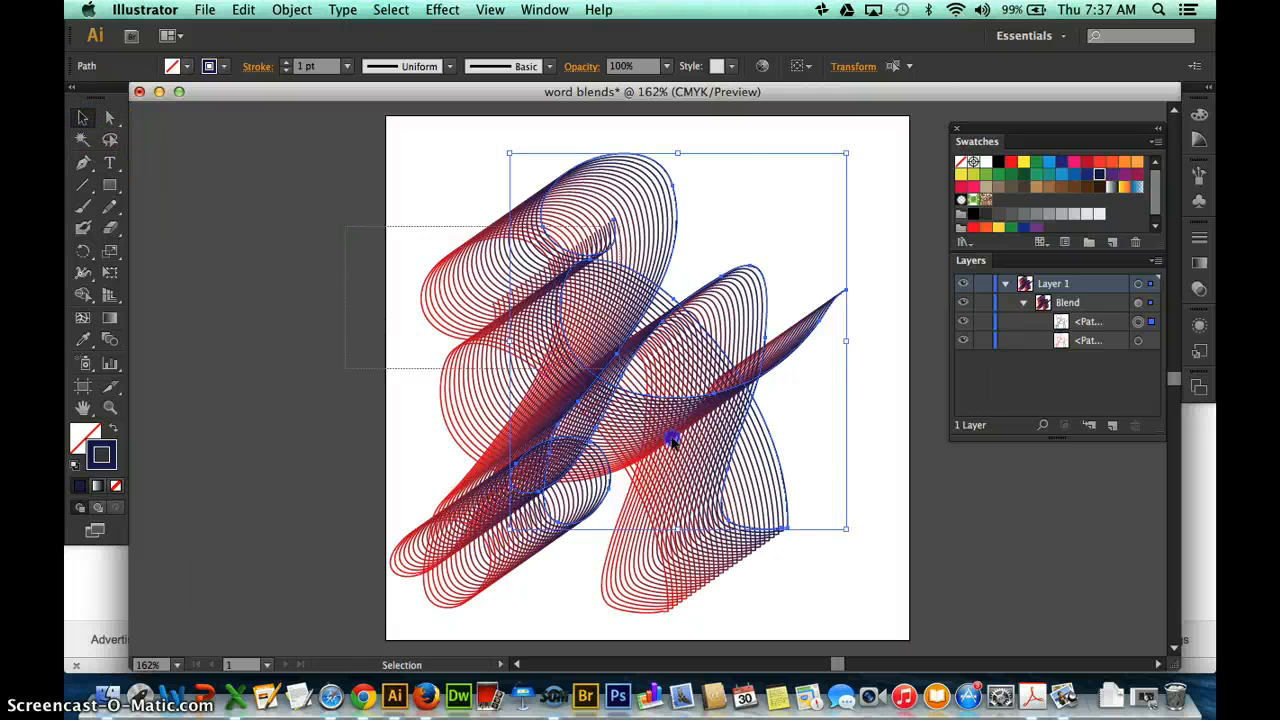
left_click(686, 465)
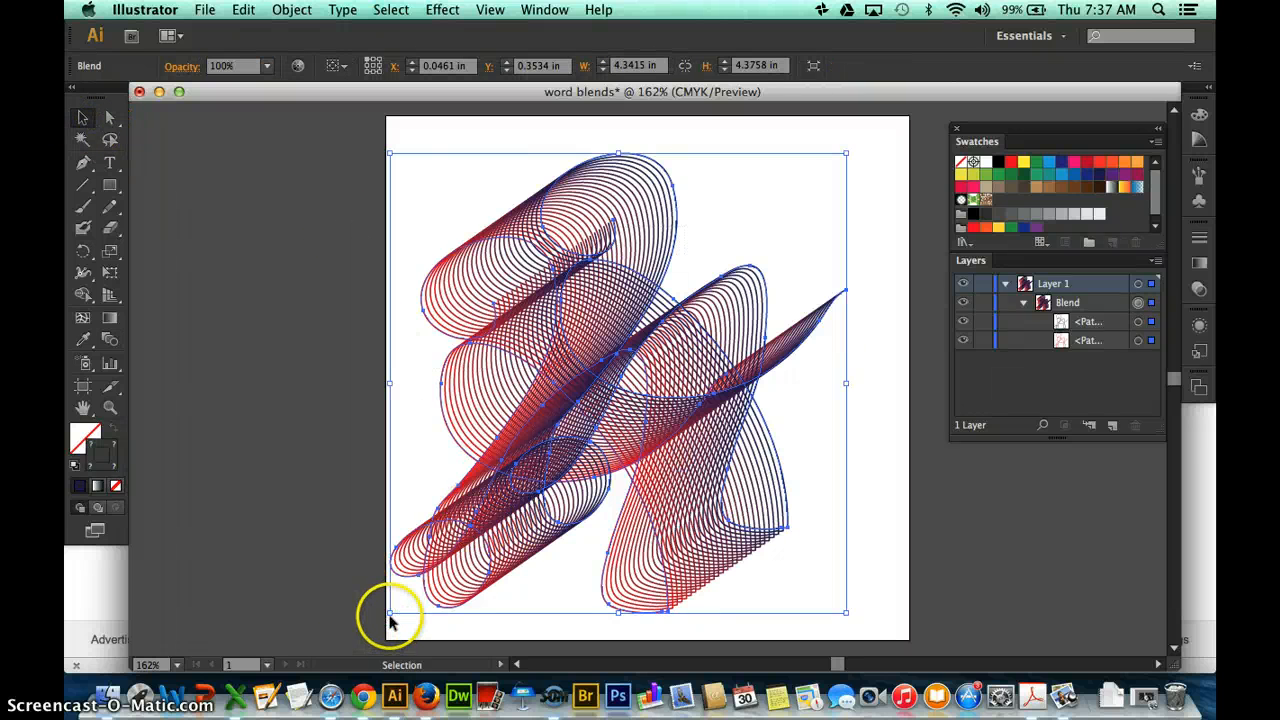
left_click_drag(390, 613, 635, 365)
left_click(709, 340)
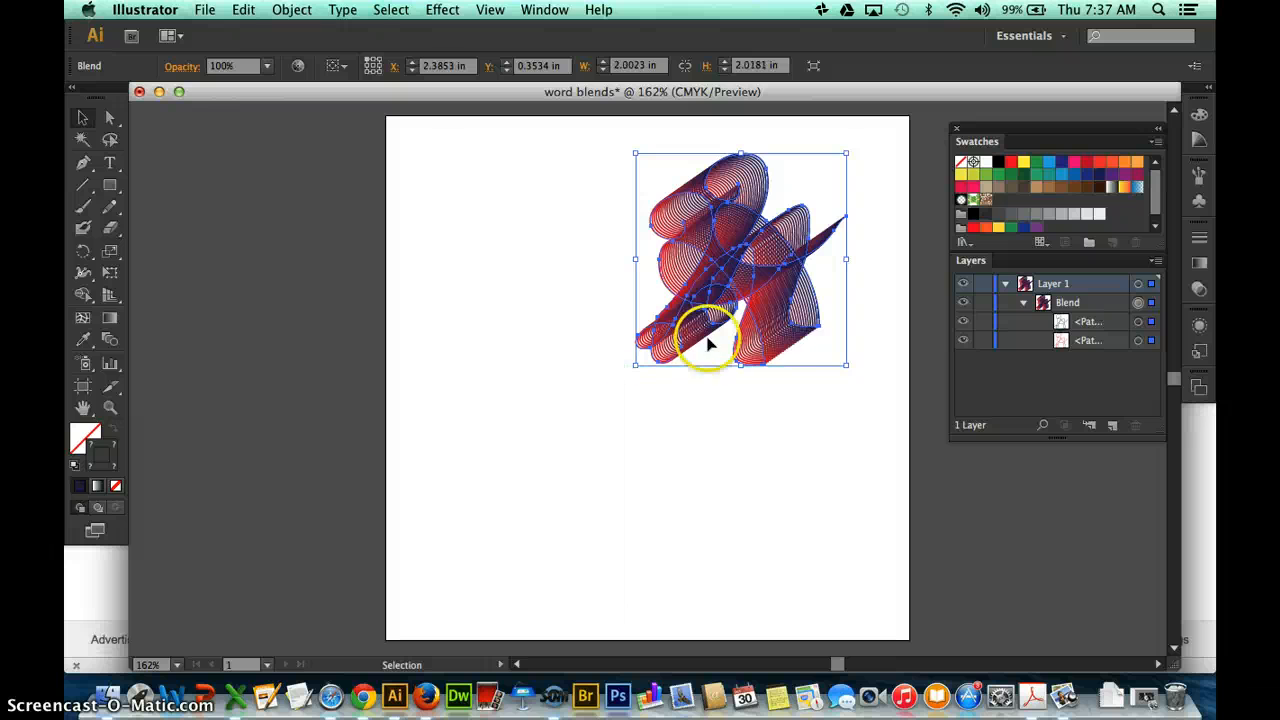
left_click_drag(793, 342, 608, 342)
left_click(871, 406)
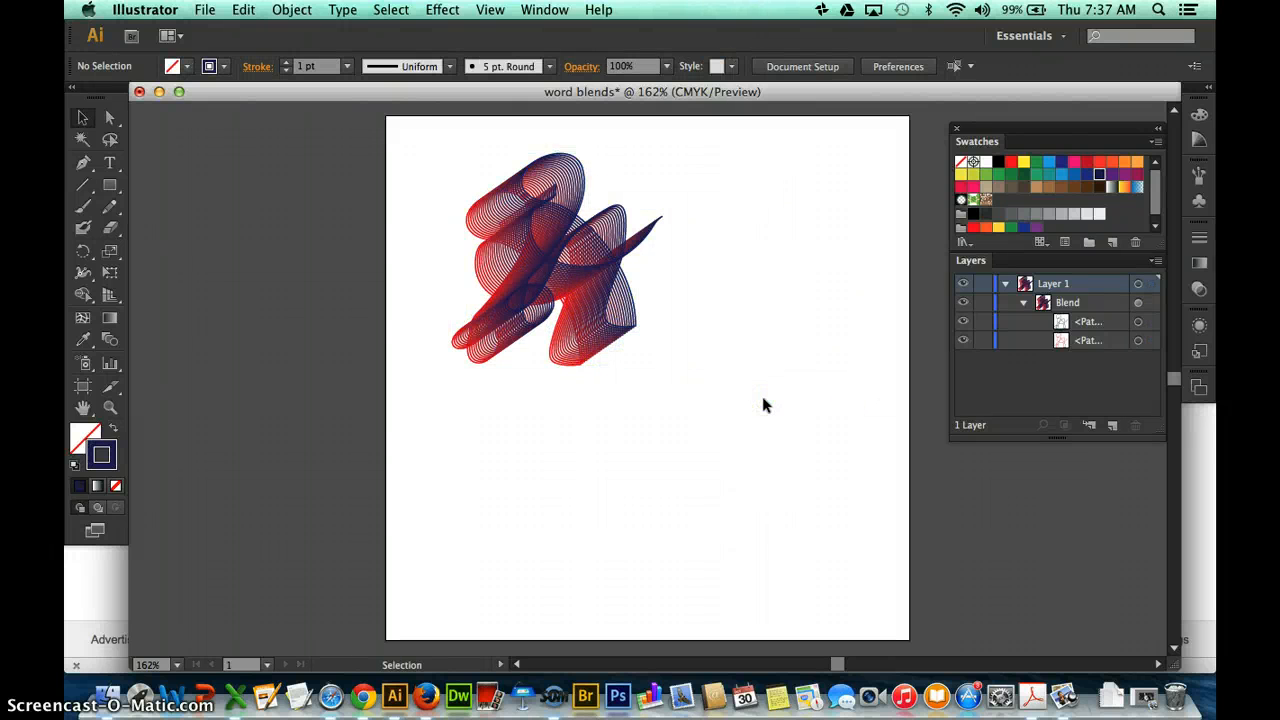
Delete all the artwork on Layer 1.
left_click(416, 286)
left_click(1137, 284)
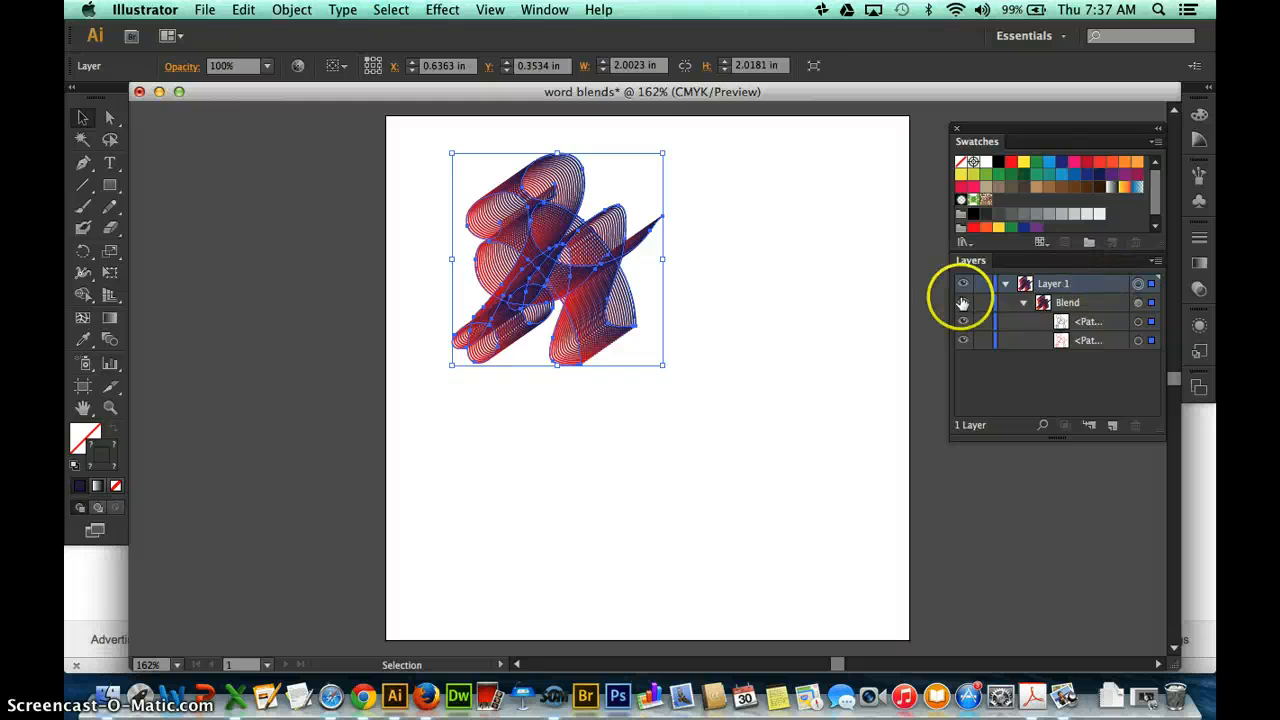
key("Delete")
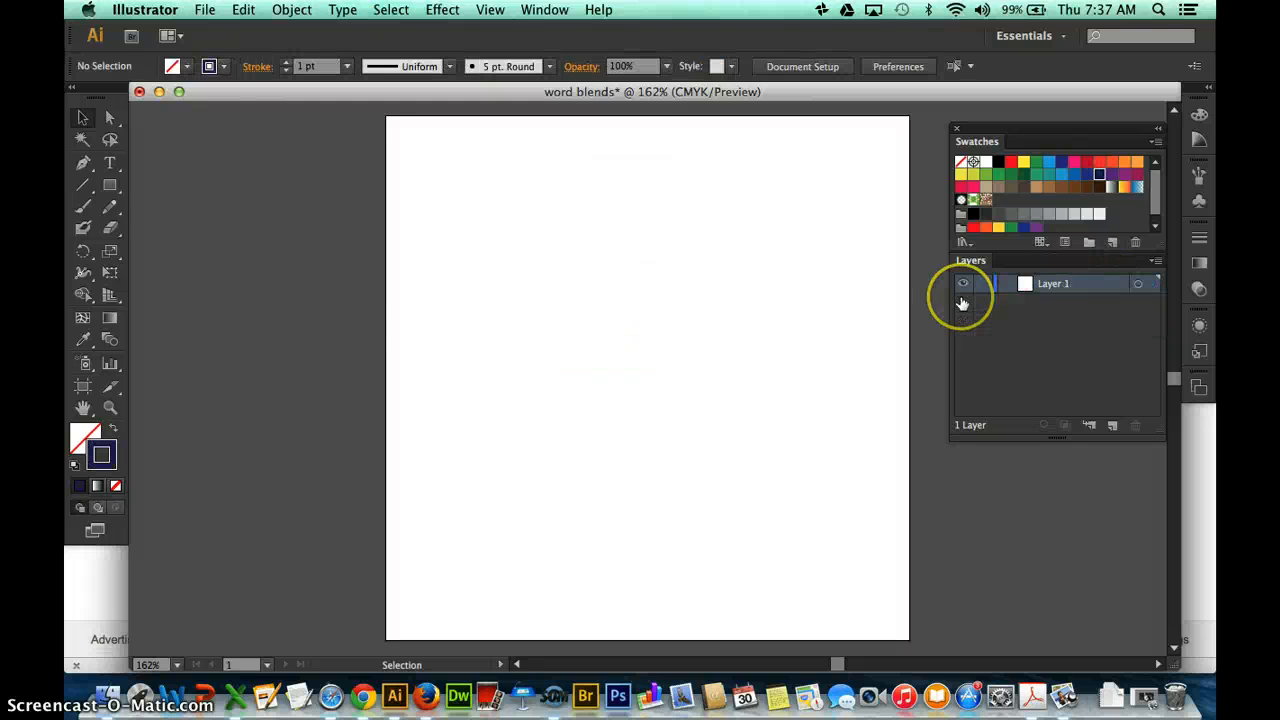
Draw a freehand cursive letter A with a looped crossbar in one Pencil stroke on the artboard's left half.
left_click(110, 206)
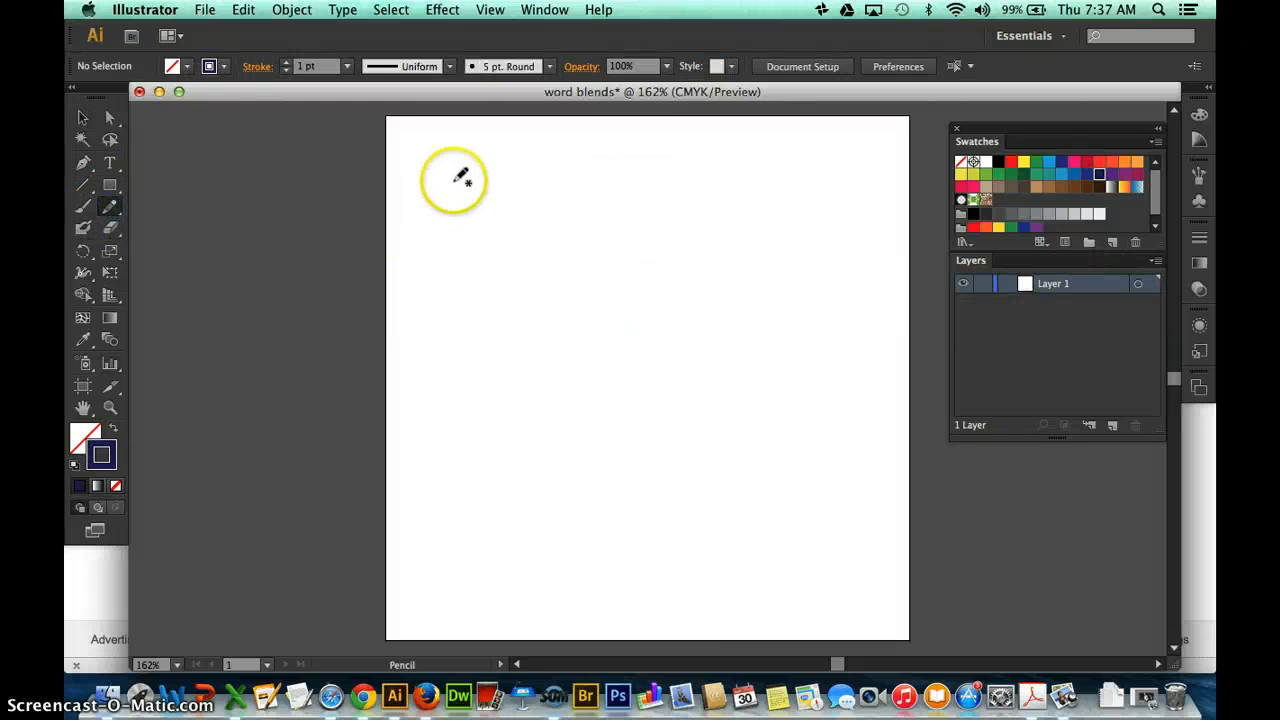
left_click_drag(437, 511, 551, 196)
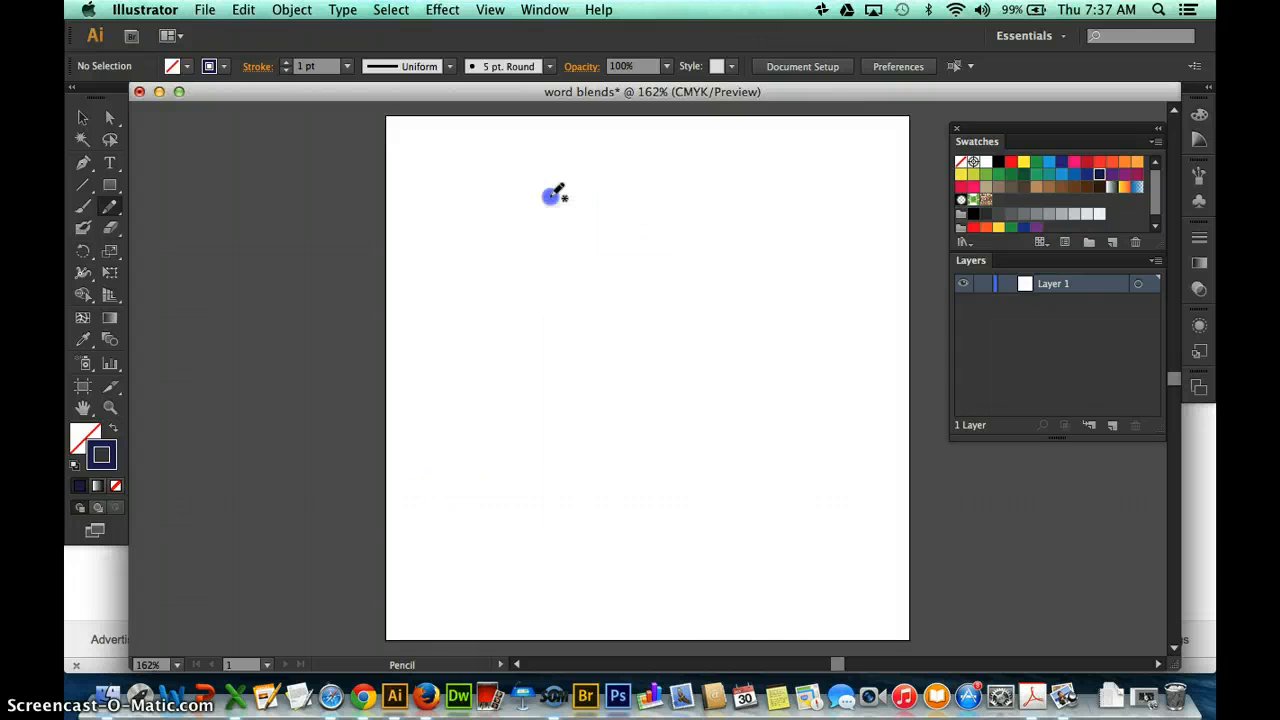
left_click_drag(690, 343, 687, 343)
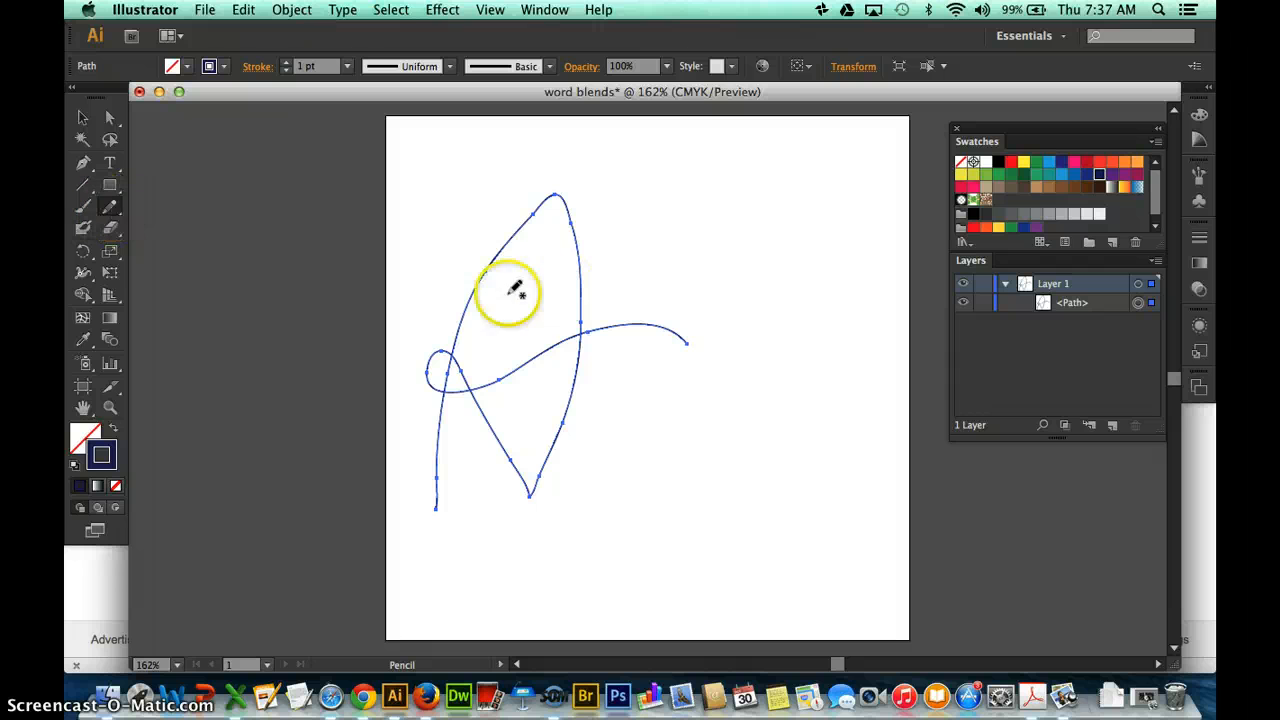
Smooth the letter A's peak, right side and pointed lower corner with the Smooth tool.
mouse_move(110, 220)
left_mouse_down()
mouse_move(129, 206)
mouse_move(158, 226)
left_mouse_up()
mouse_move(483, 287)
left_mouse_down()
mouse_move(451, 294)
mouse_move(616, 230)
left_mouse_up()
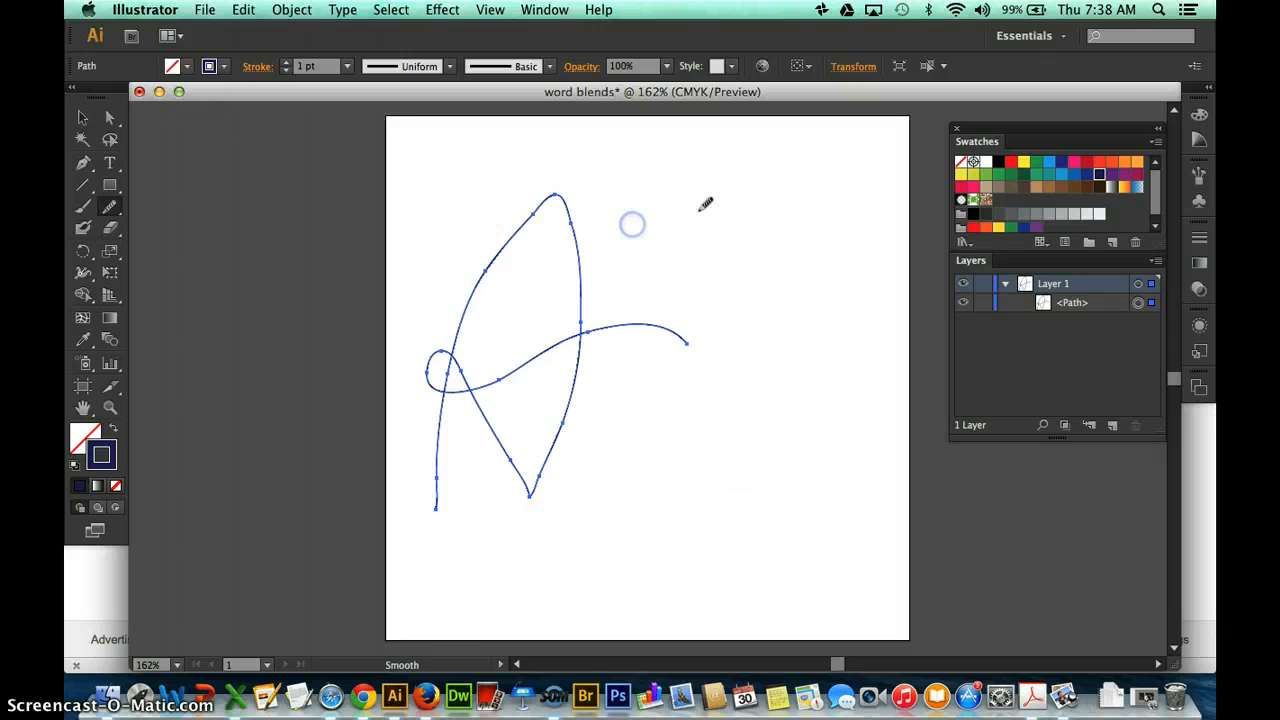
left_click_drag(408, 243, 587, 286)
mouse_move(511, 203)
left_mouse_down()
mouse_move(529, 281)
mouse_move(501, 250)
mouse_move(541, 218)
mouse_move(504, 283)
mouse_move(486, 283)
mouse_move(509, 212)
mouse_move(541, 185)
mouse_move(511, 240)
mouse_move(561, 187)
left_mouse_up()
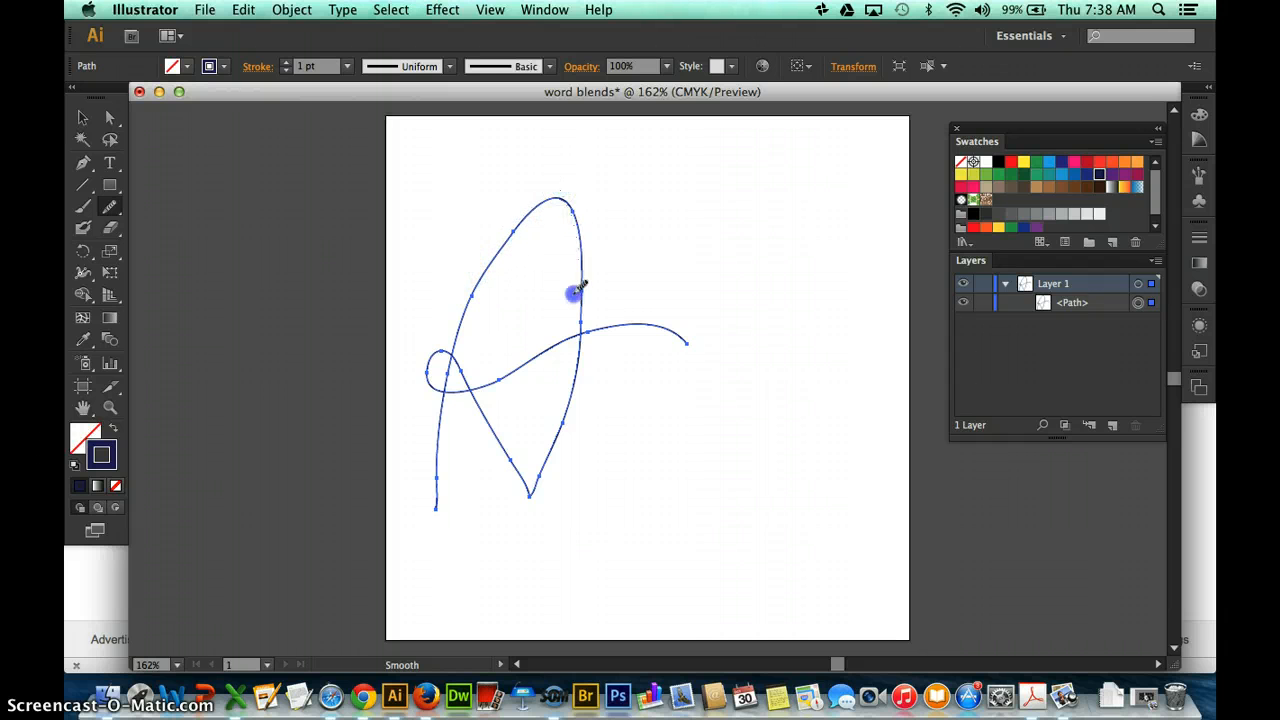
left_click_drag(574, 293, 569, 303)
left_click_drag(503, 446, 550, 465)
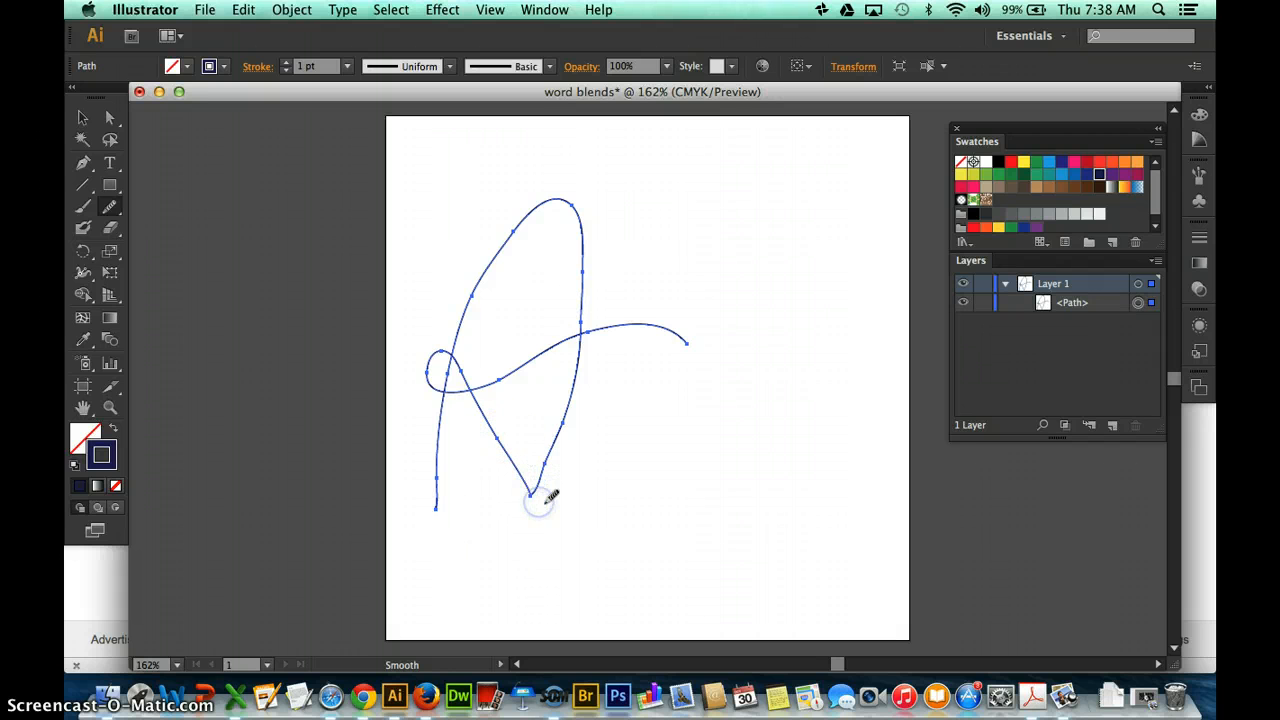
left_click_drag(528, 500, 556, 428)
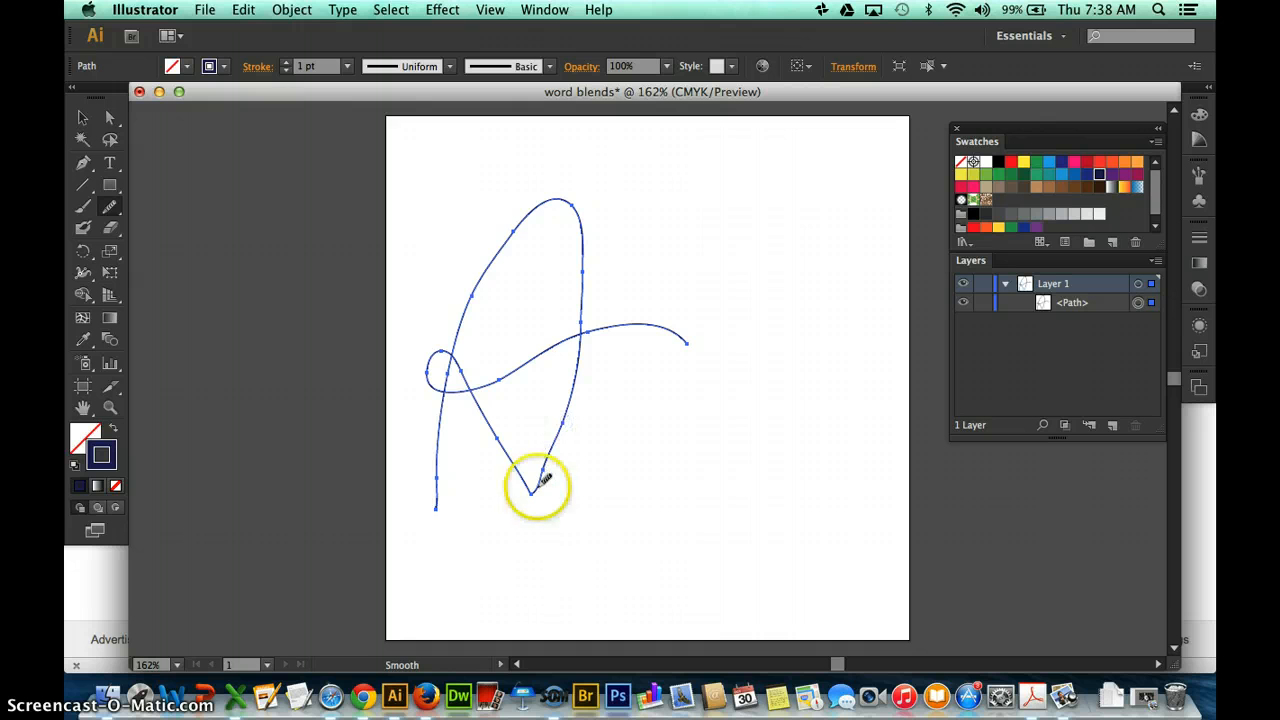
left_click_drag(531, 488, 564, 416)
left_click(82, 117)
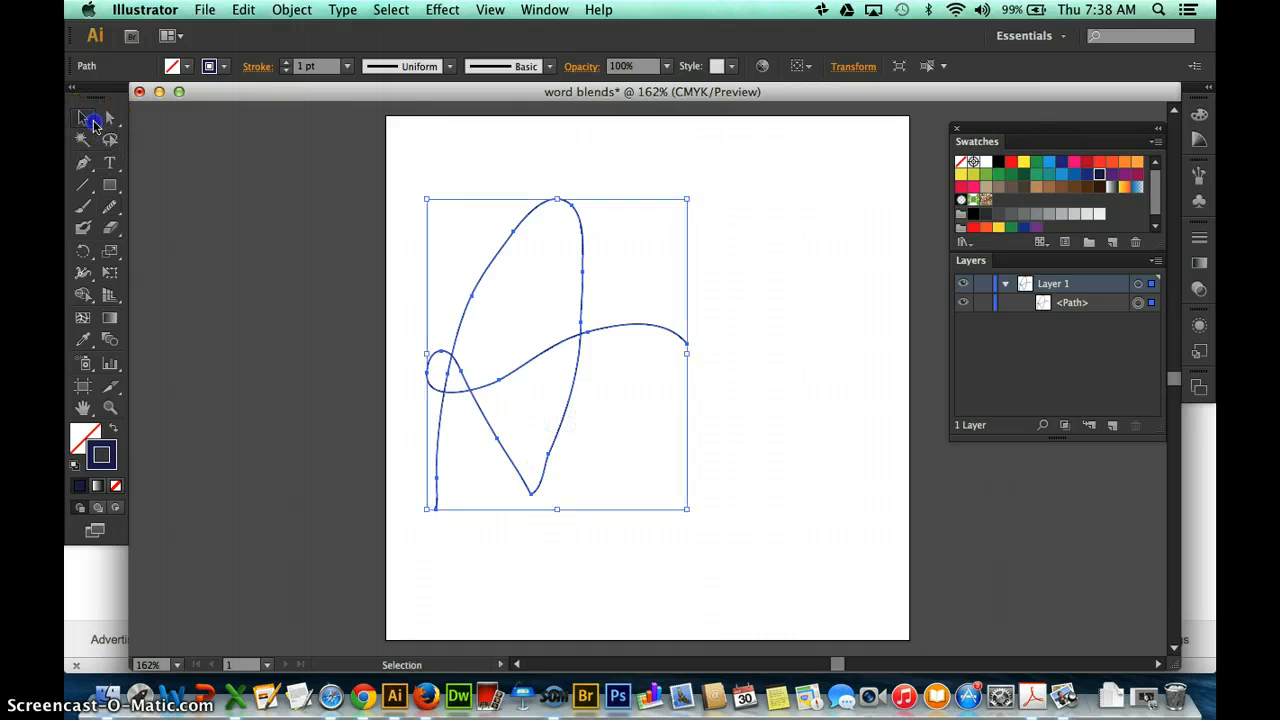
Duplicate the letter A and place the copy up and to the right of the original.
left_click(502, 320)
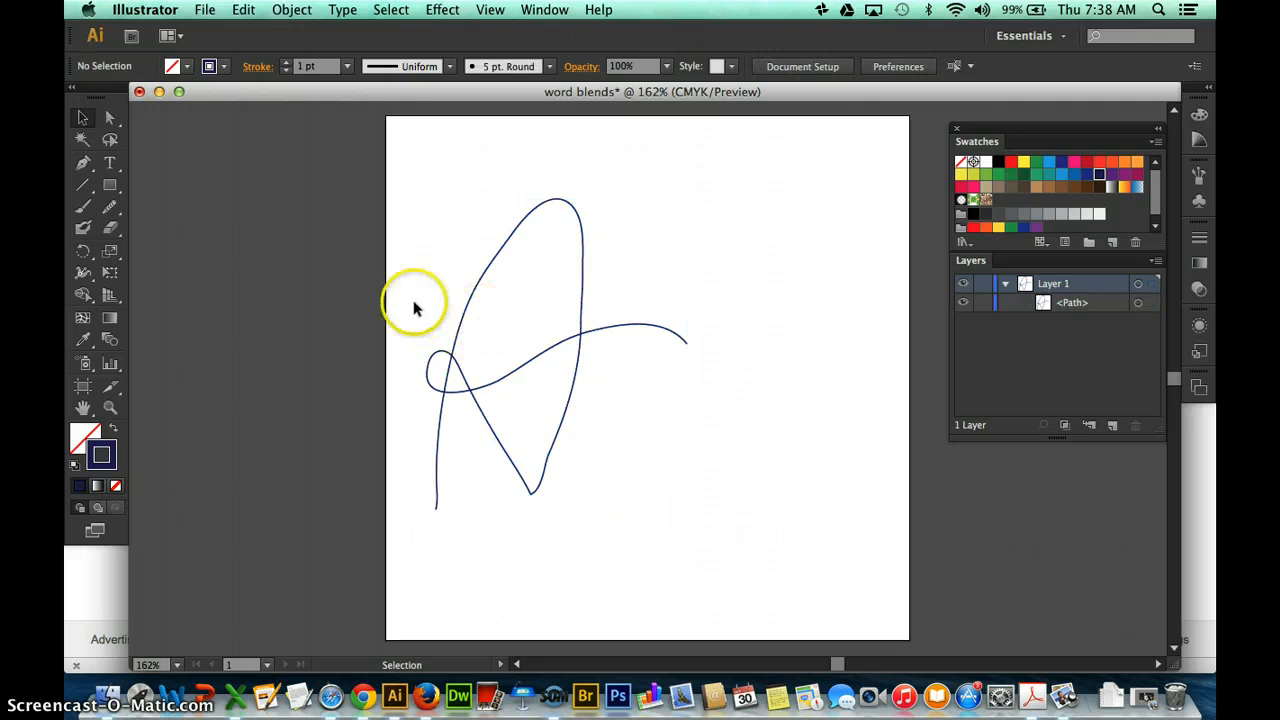
left_click(450, 344)
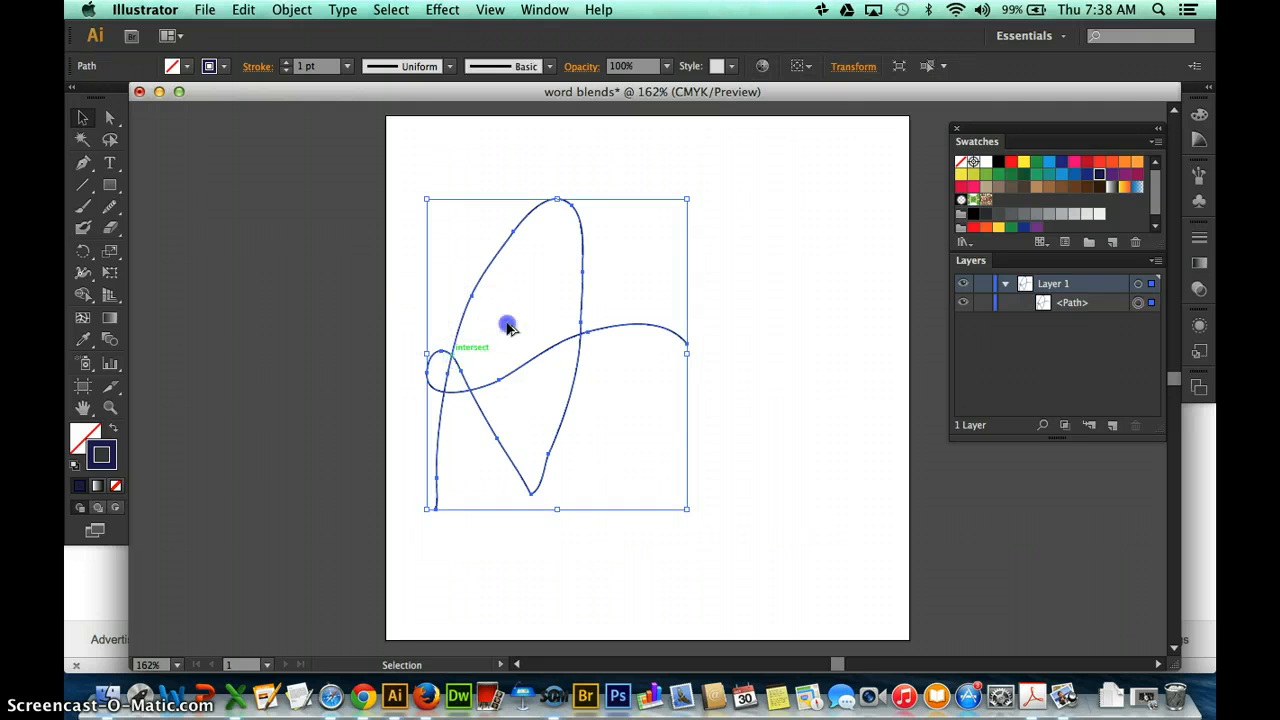
left_click_drag(507, 327, 598, 271)
Blend the two letter A paths using 25 specified steps between matching points on their upper curves.
left_click_drag(445, 168, 649, 290)
double_click(110, 339)
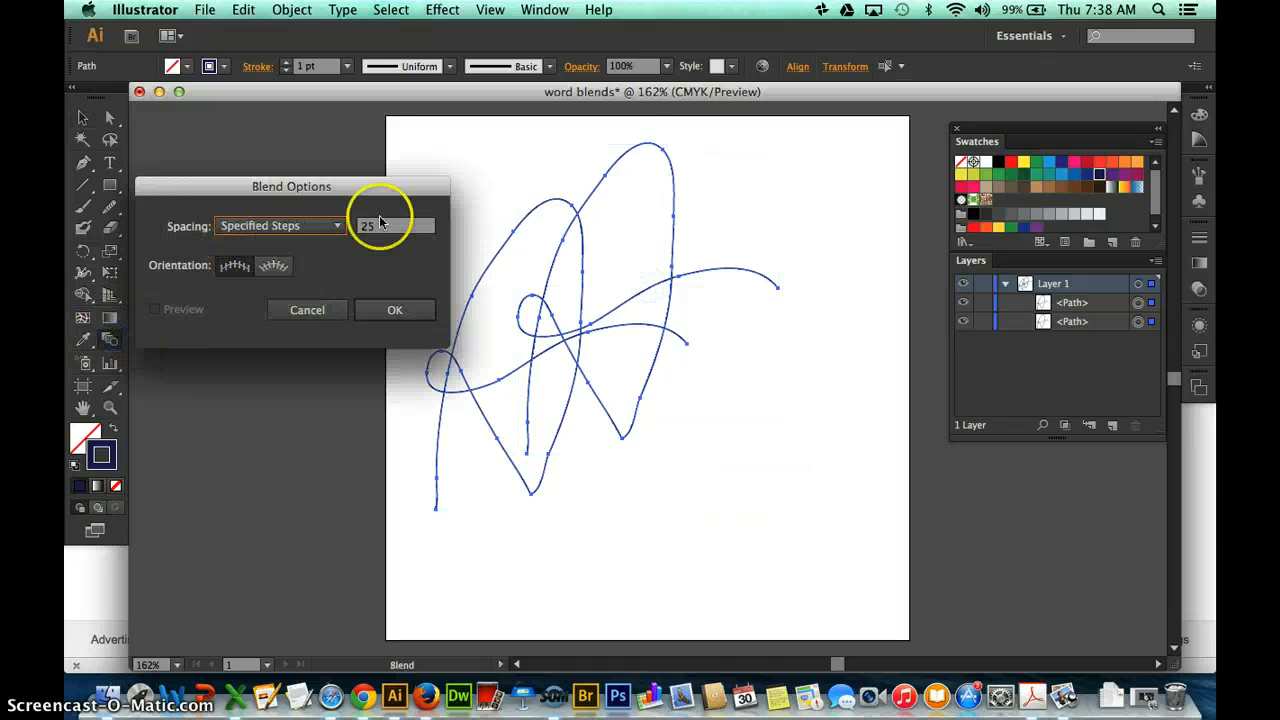
left_click(390, 310)
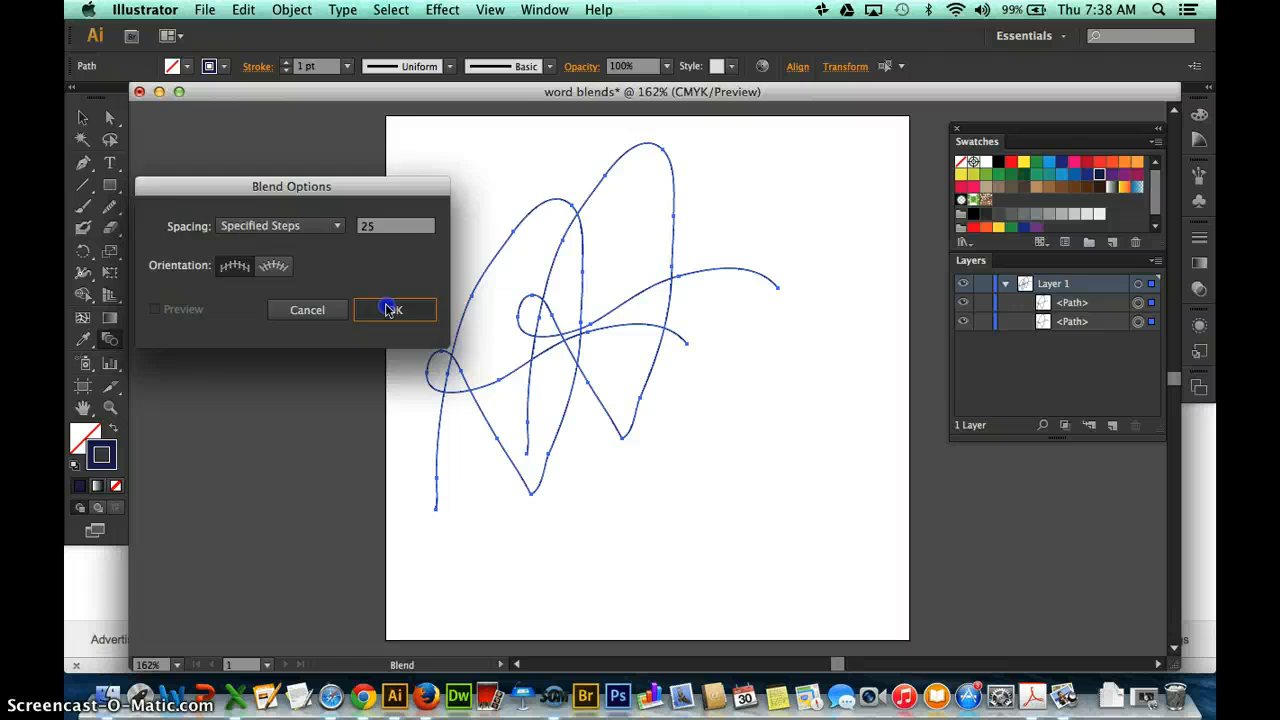
left_click(512, 233)
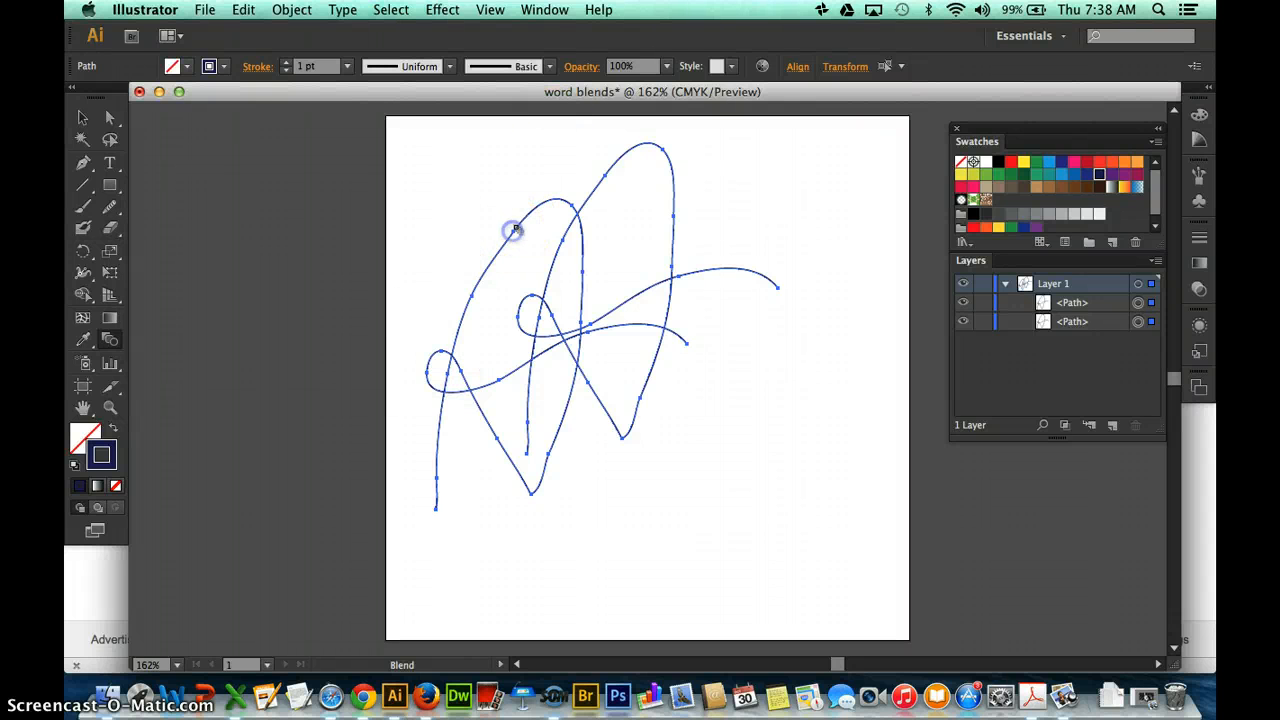
left_click(605, 177)
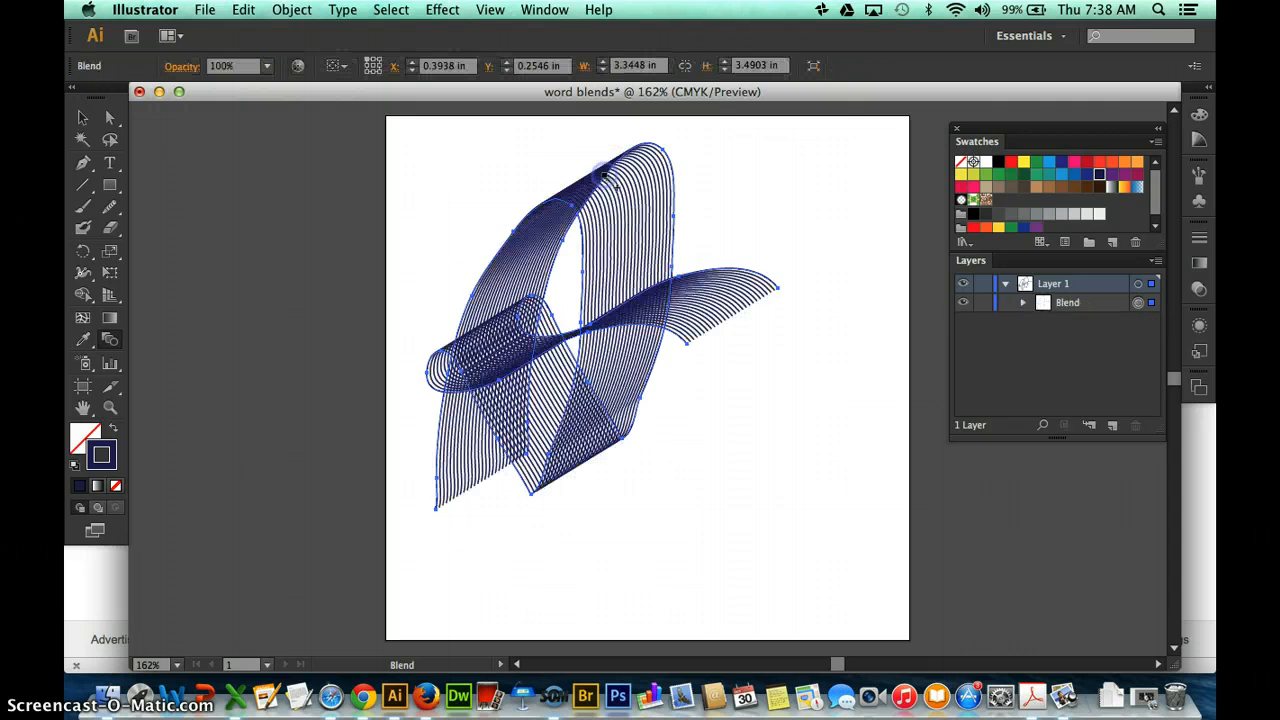
left_click(651, 417)
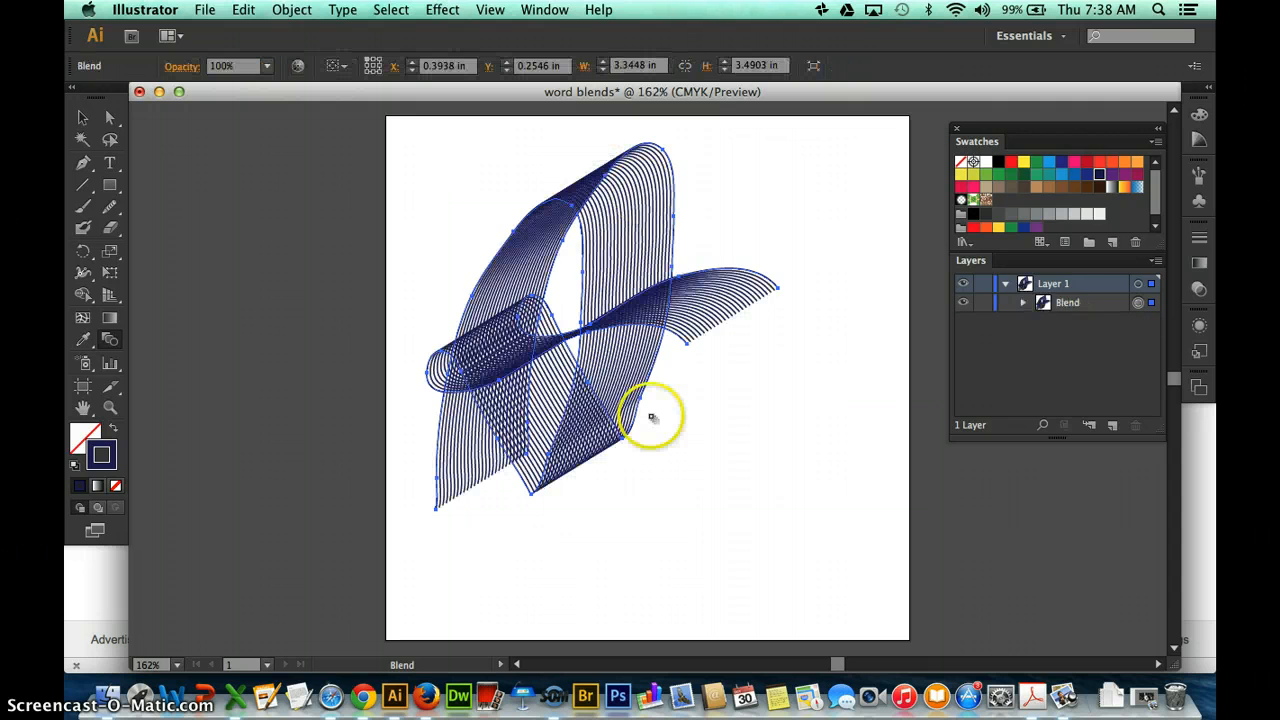
Expand the Blend in Layer 1 and set the stroke of its lower-left letter A path to magenta pink.
left_click(1023, 302)
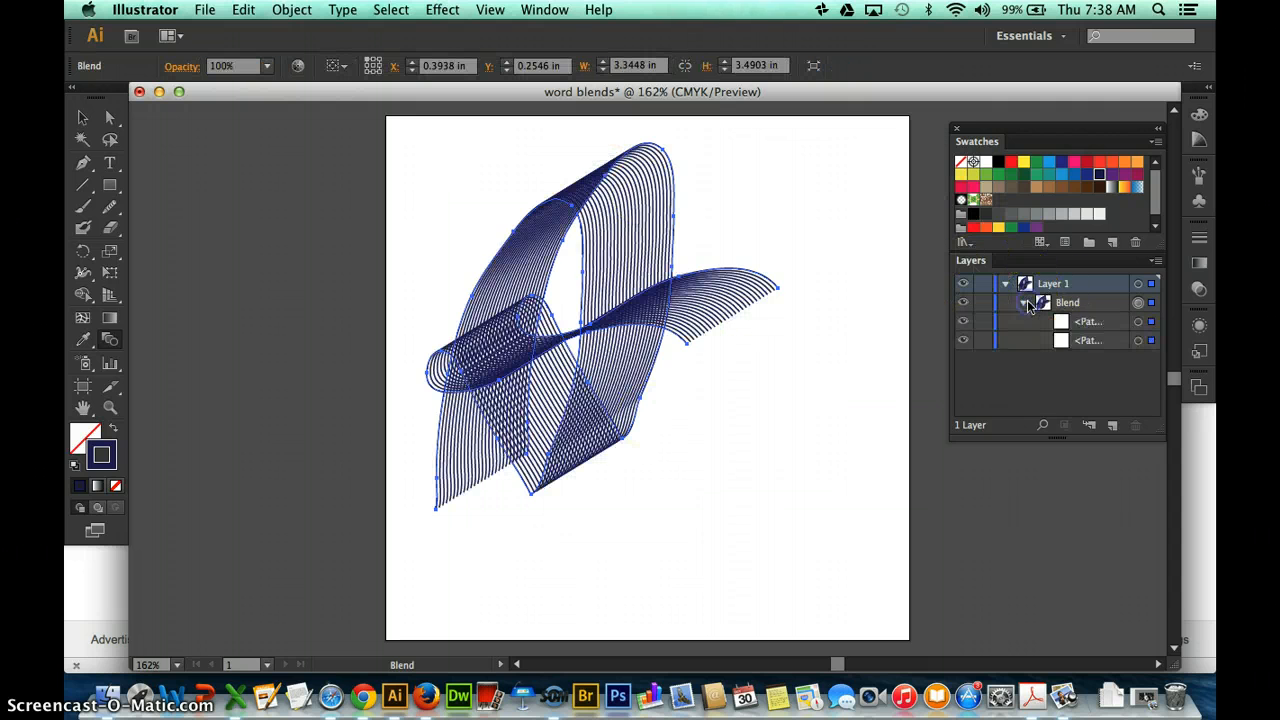
left_click(1139, 341)
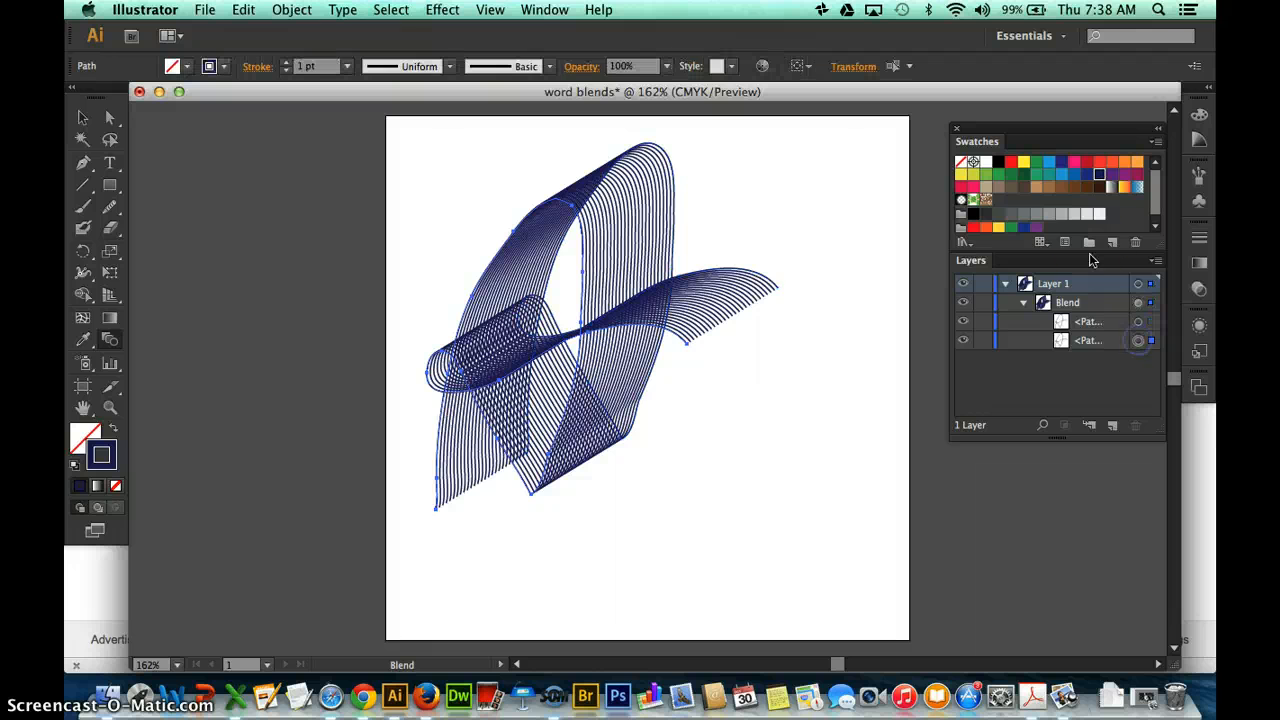
left_click(1072, 163)
left_click(83, 119)
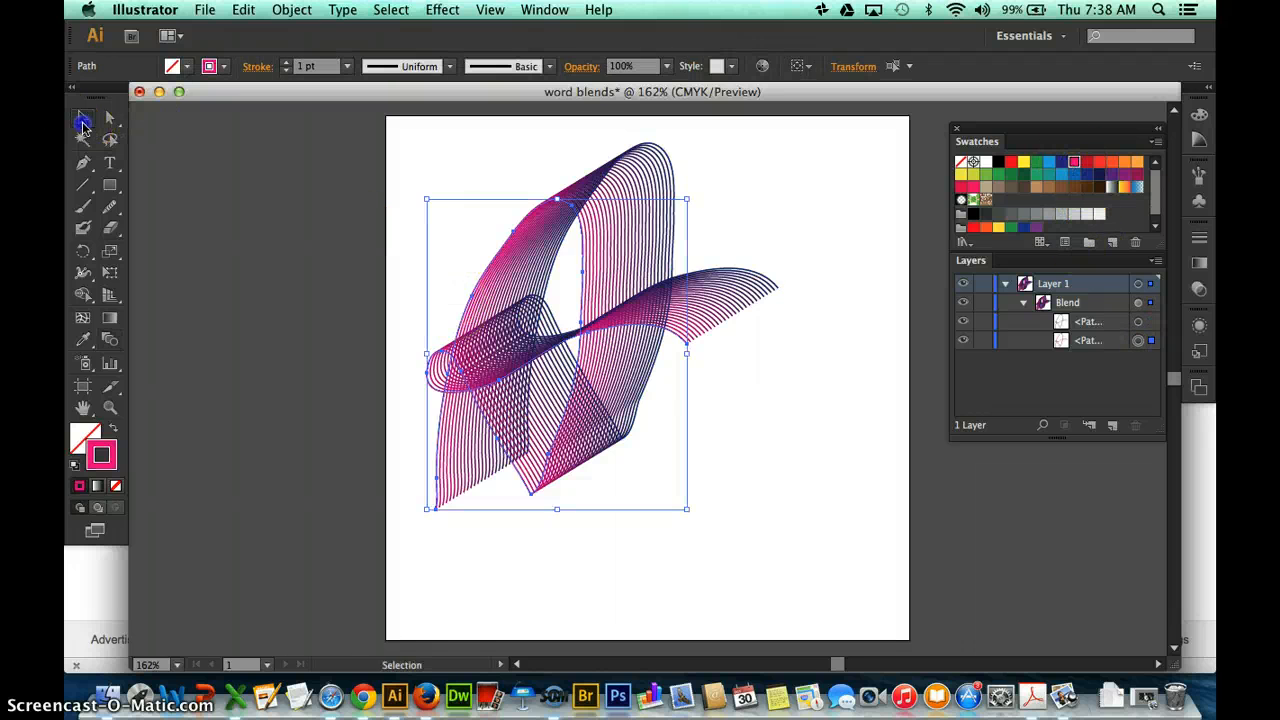
Scale the whole letter A blend down to about 1.67 in by 1.71 in and move it to the artboard's left half.
left_click(646, 316)
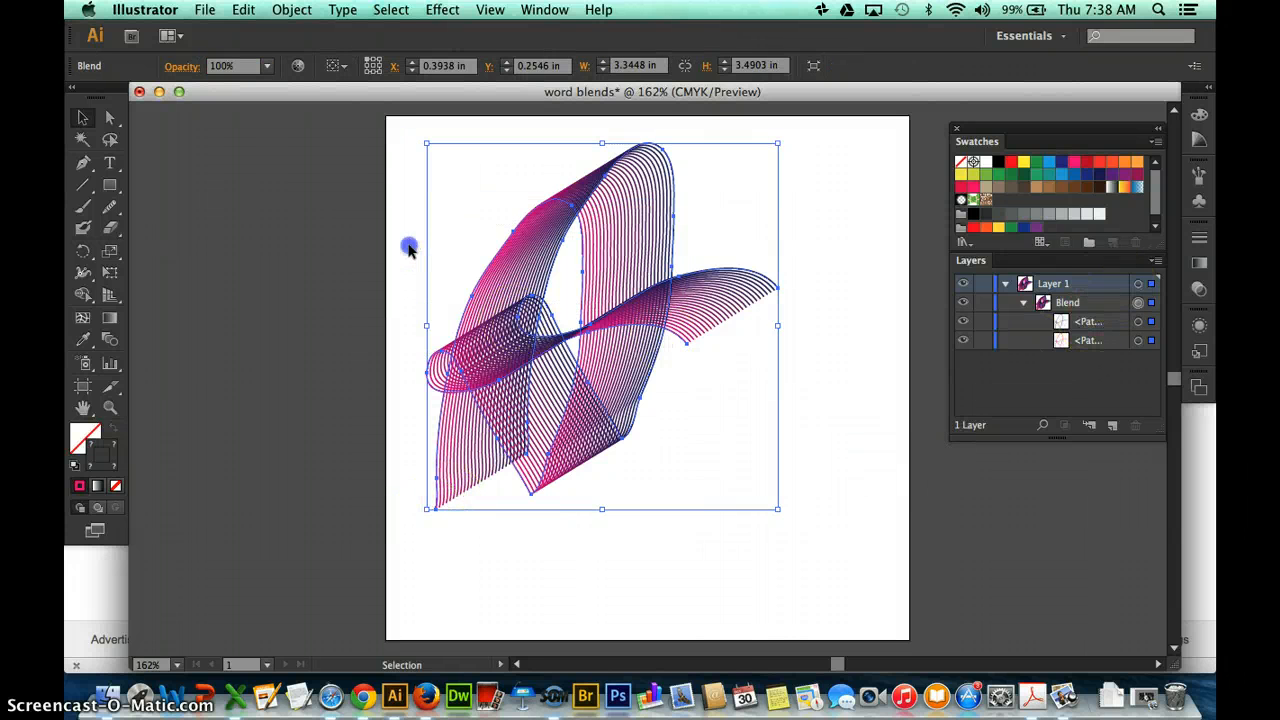
left_click_drag(408, 249, 686, 394)
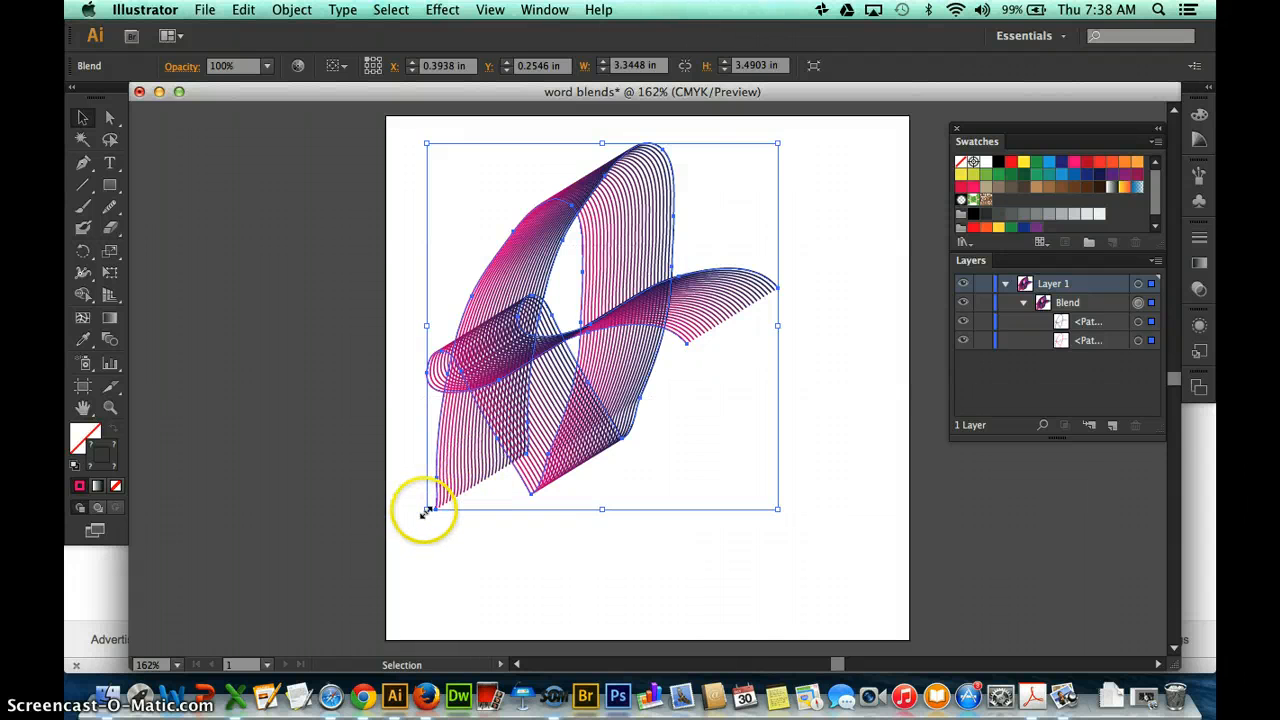
left_click_drag(426, 510, 600, 320)
left_click_drag(691, 257, 530, 366)
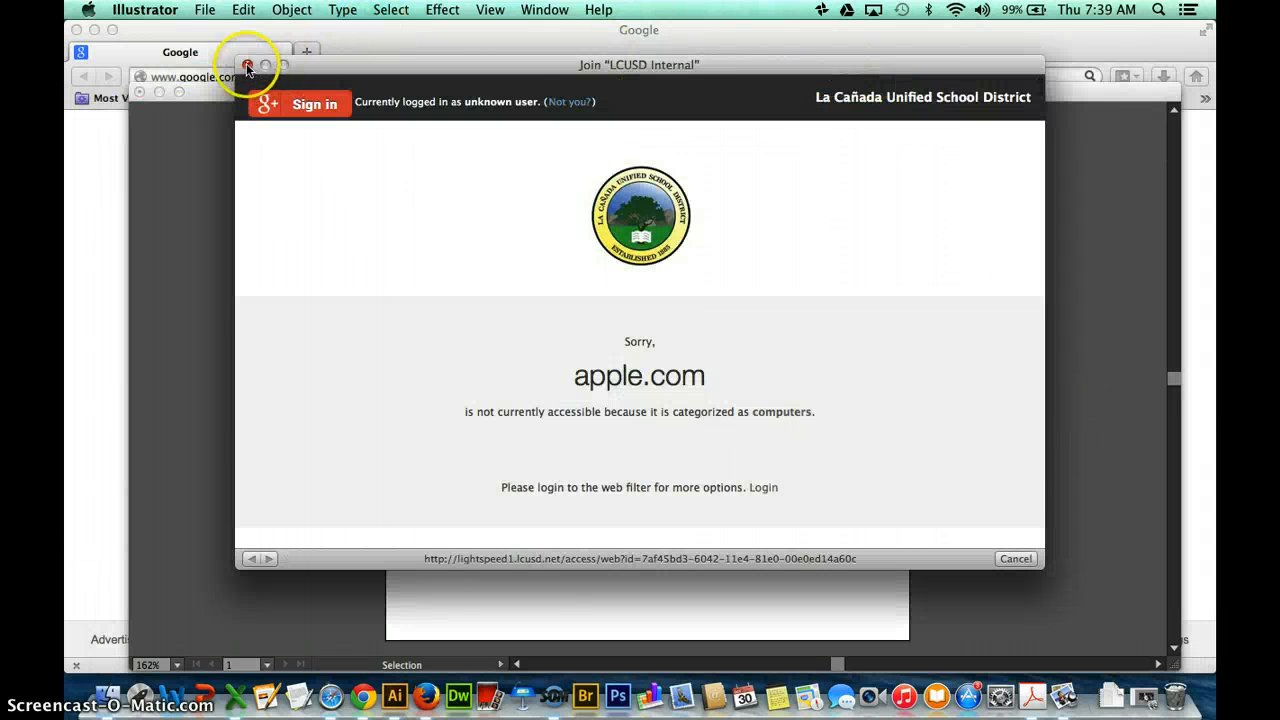
Dismiss the network login window and add a new layer above Layer 1.
left_click(249, 65)
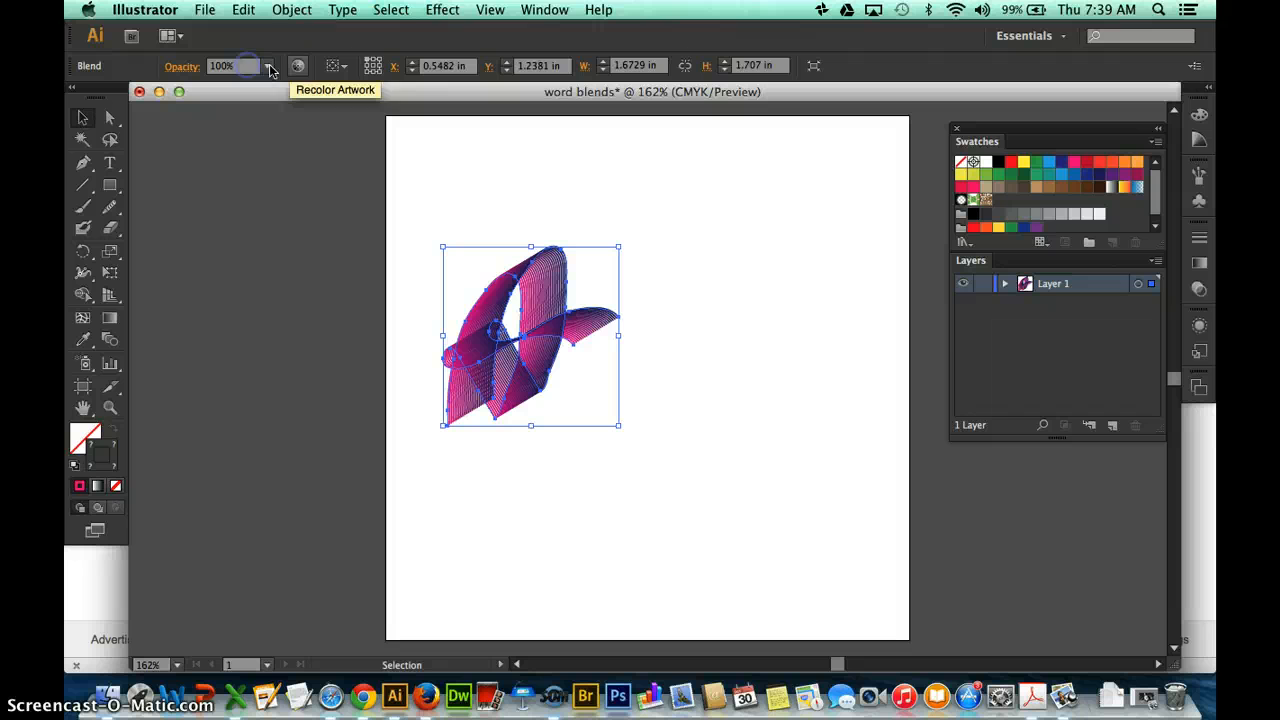
left_click(1113, 426)
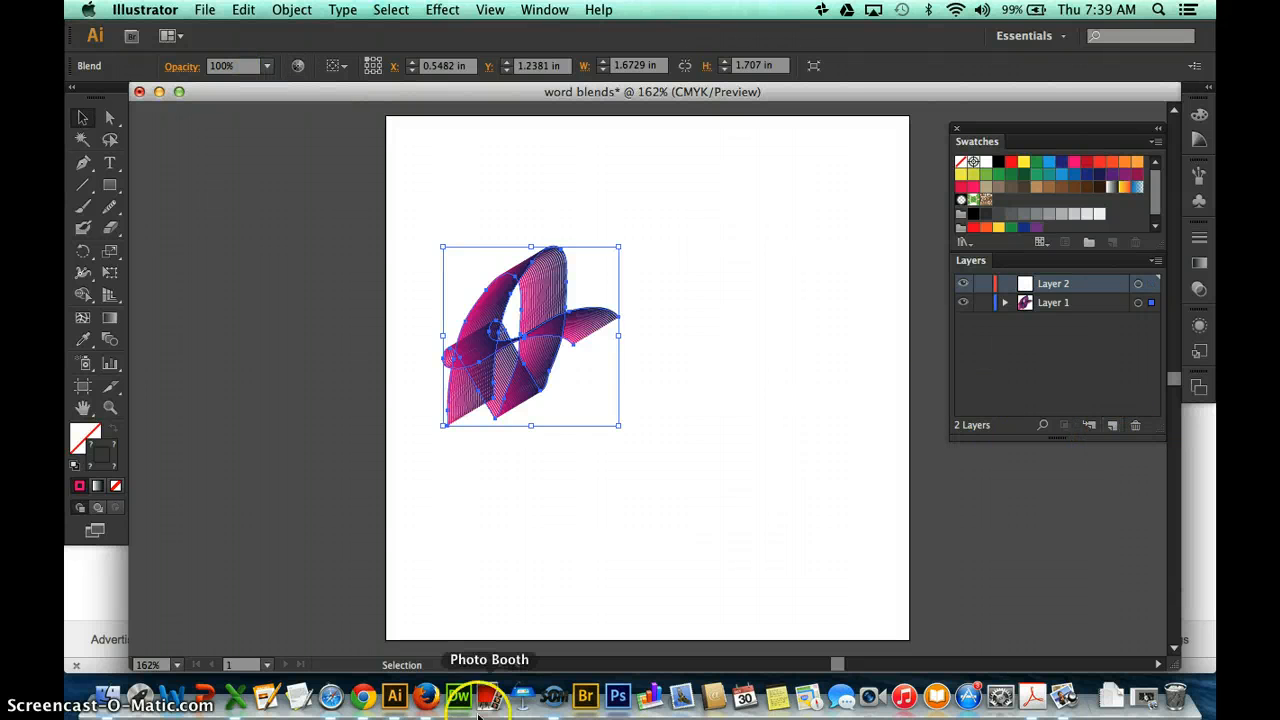
left_click(547, 703)
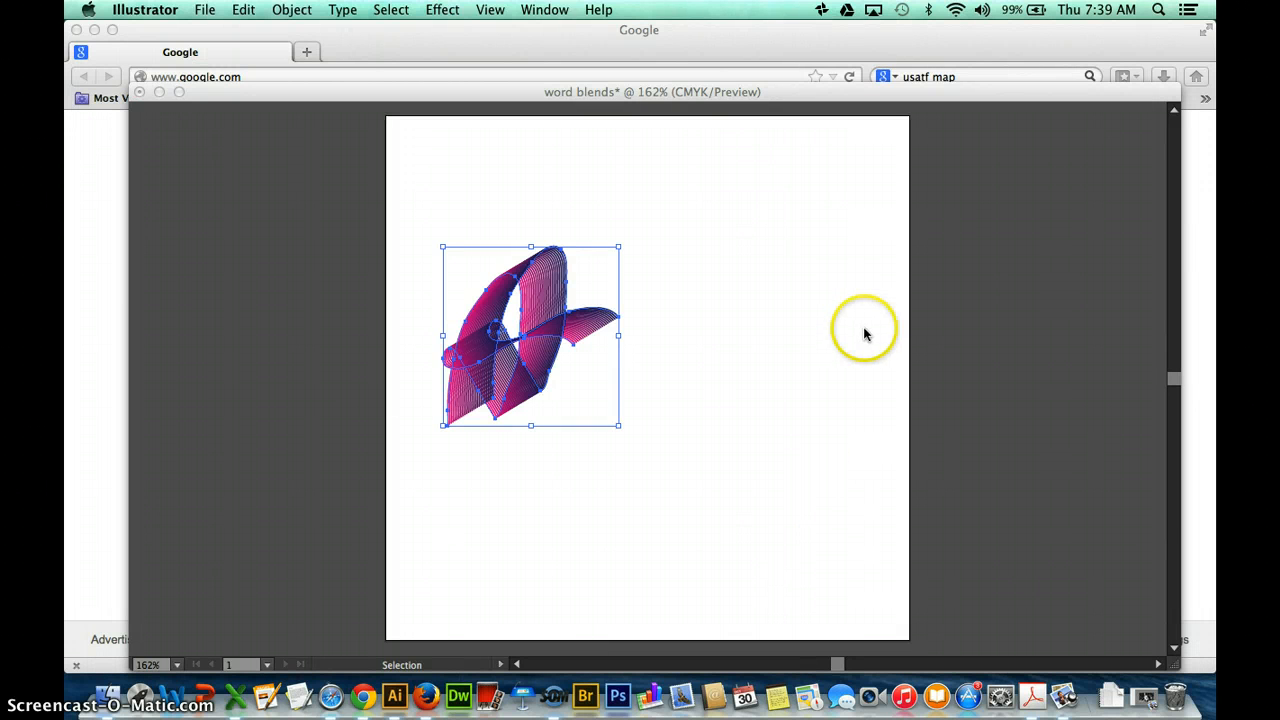
left_click(701, 410)
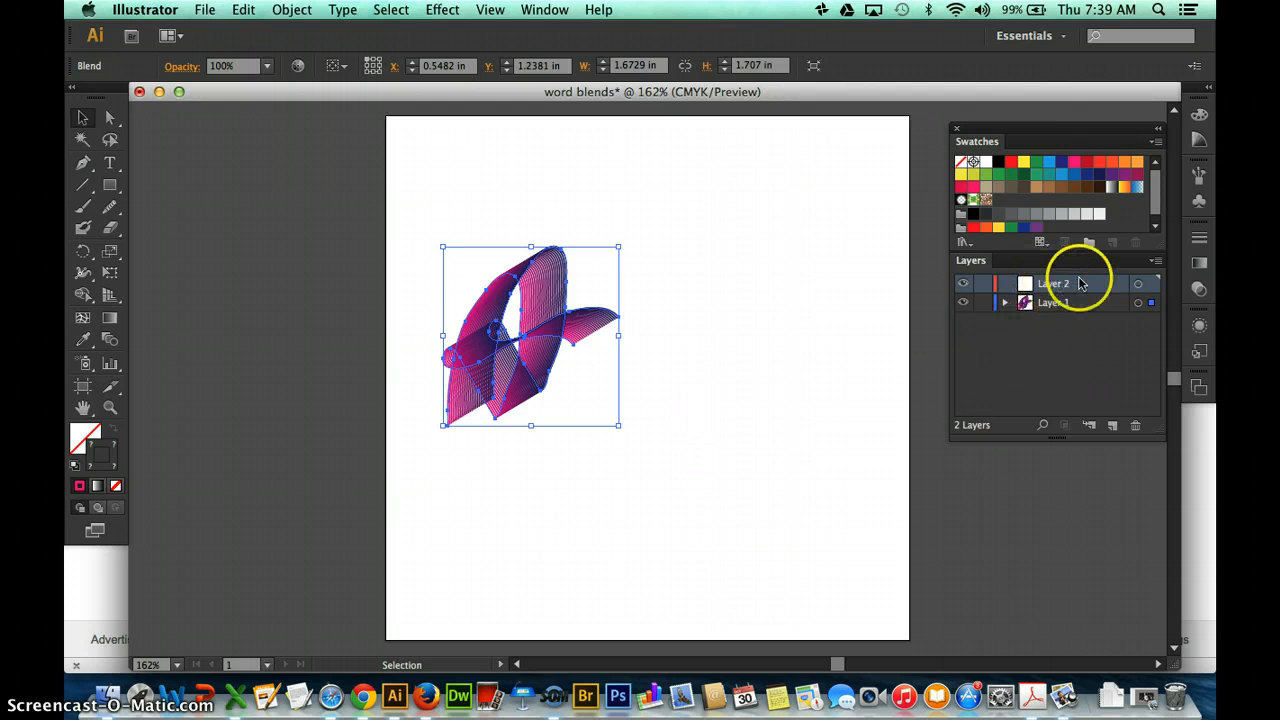
left_click(110, 207)
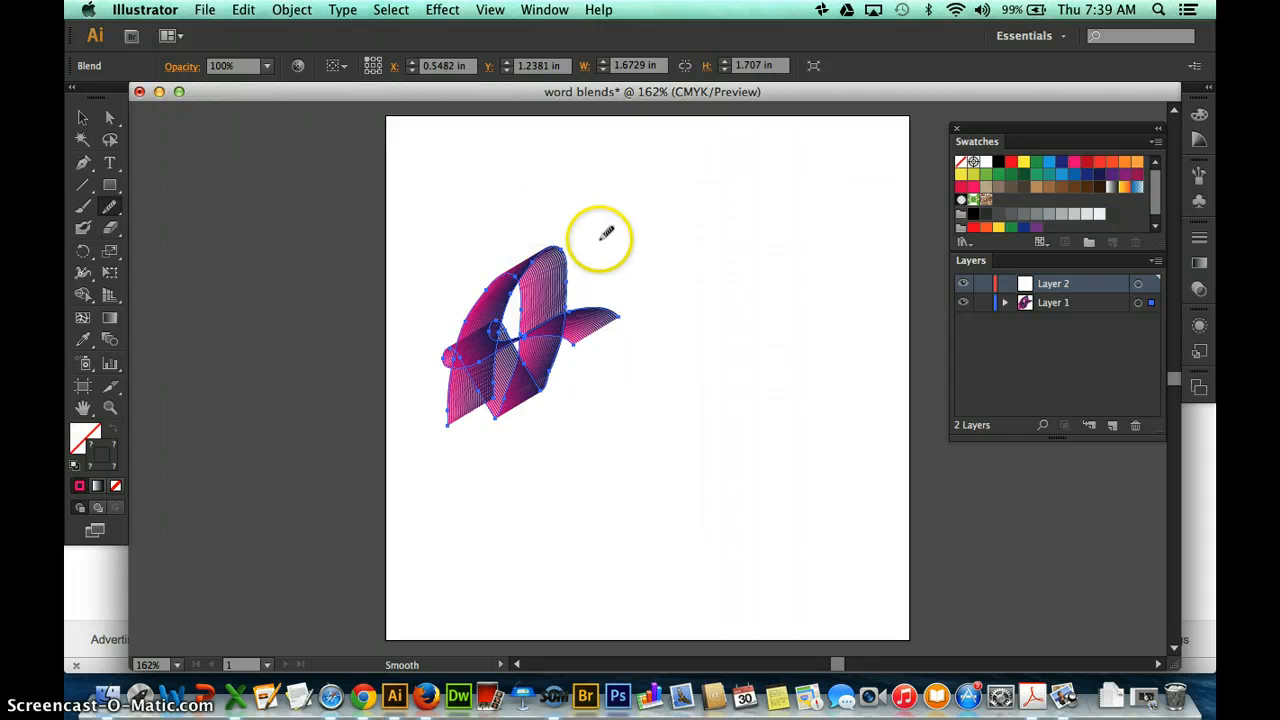
left_click_drag(604, 234, 598, 318)
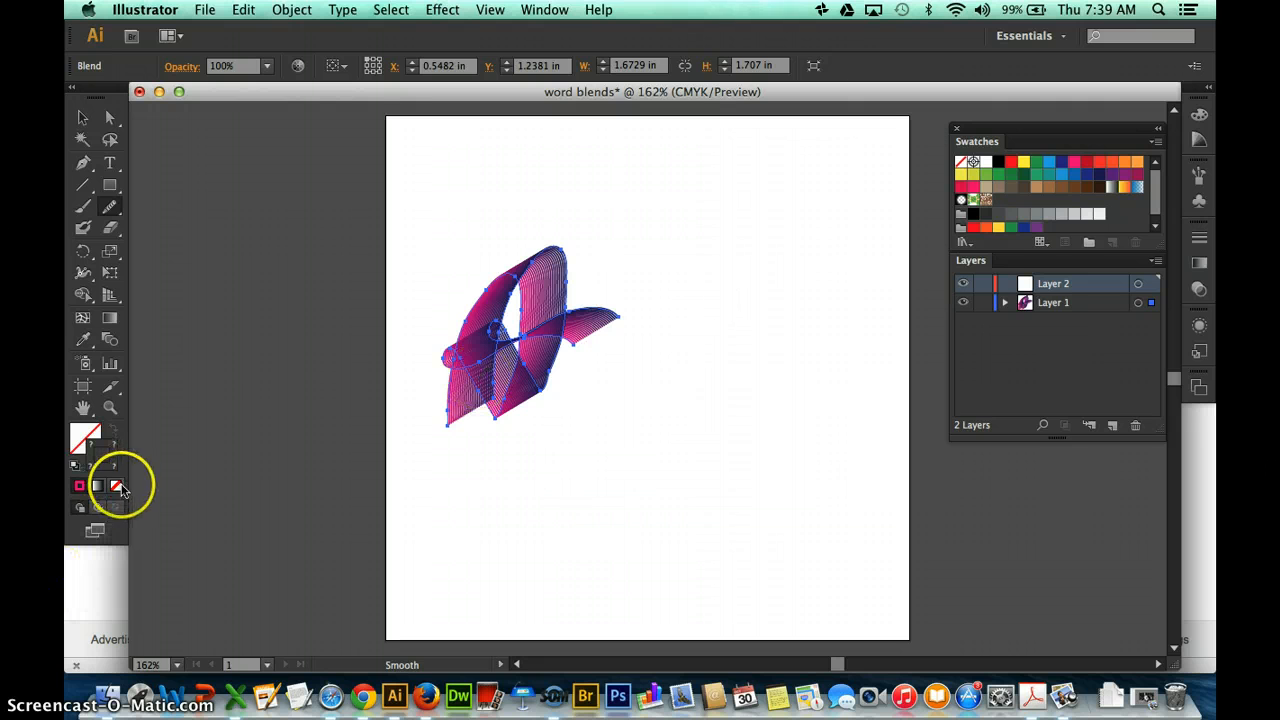
left_click(82, 118)
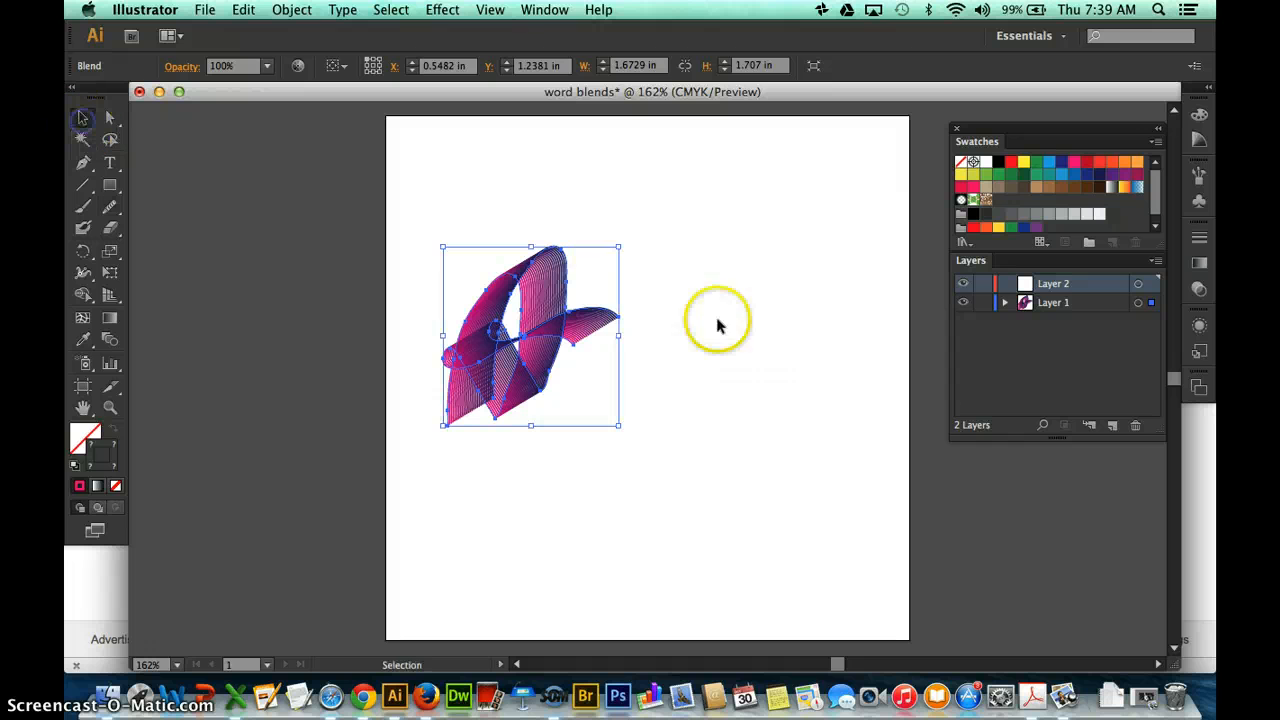
left_click_drag(843, 314, 583, 587)
right_click(737, 380)
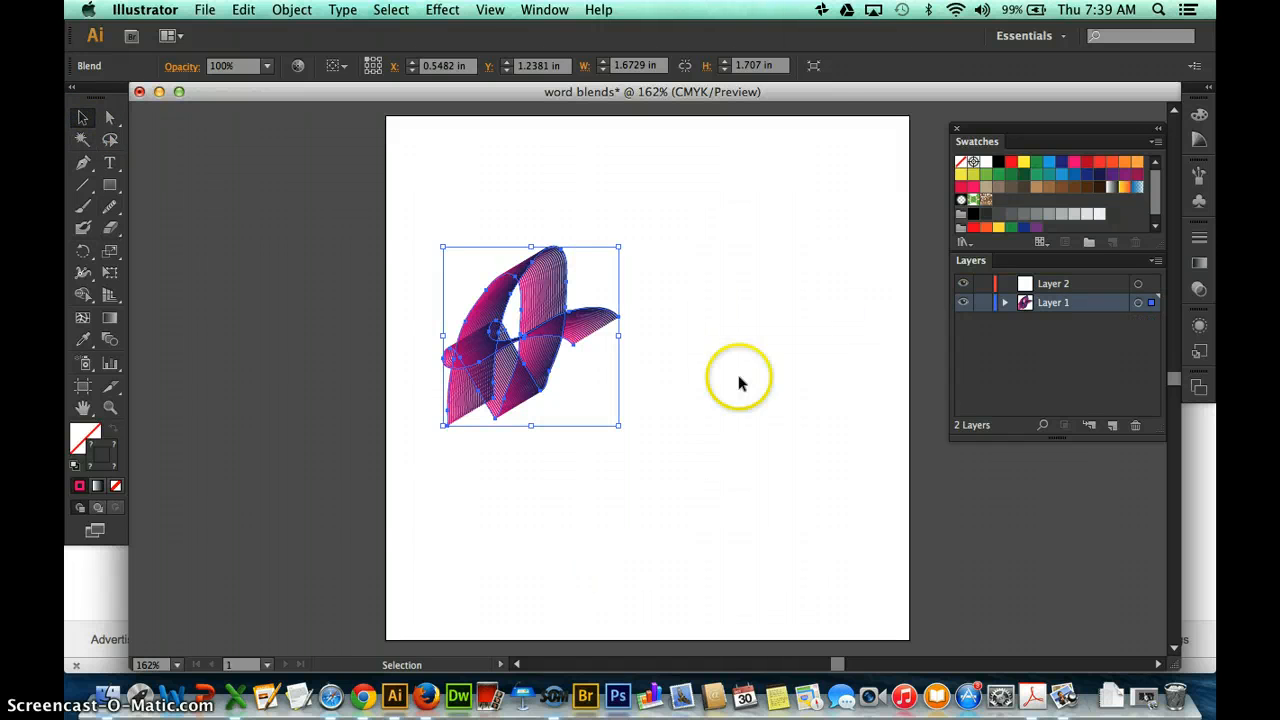
left_click(634, 497)
left_click_drag(634, 497, 600, 471)
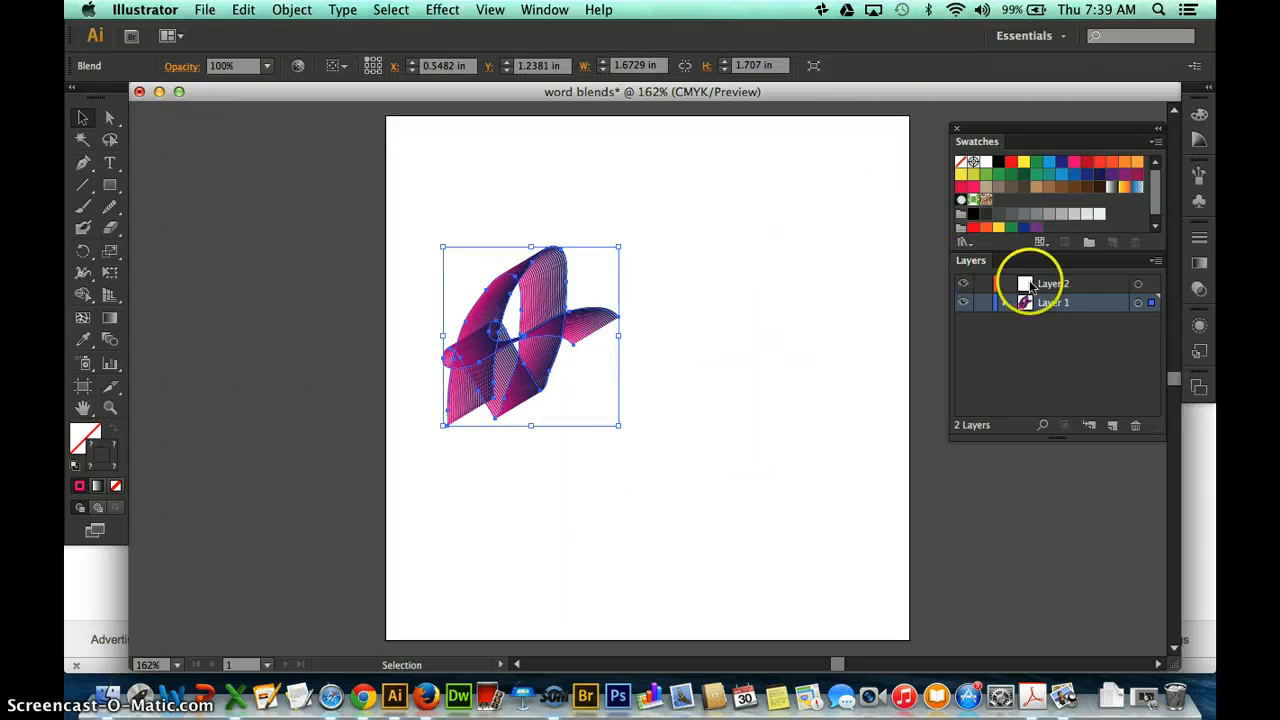
Set the stroke colour for new drawing to red and leave the letter A blend deselected in its original colours.
left_click(1088, 289)
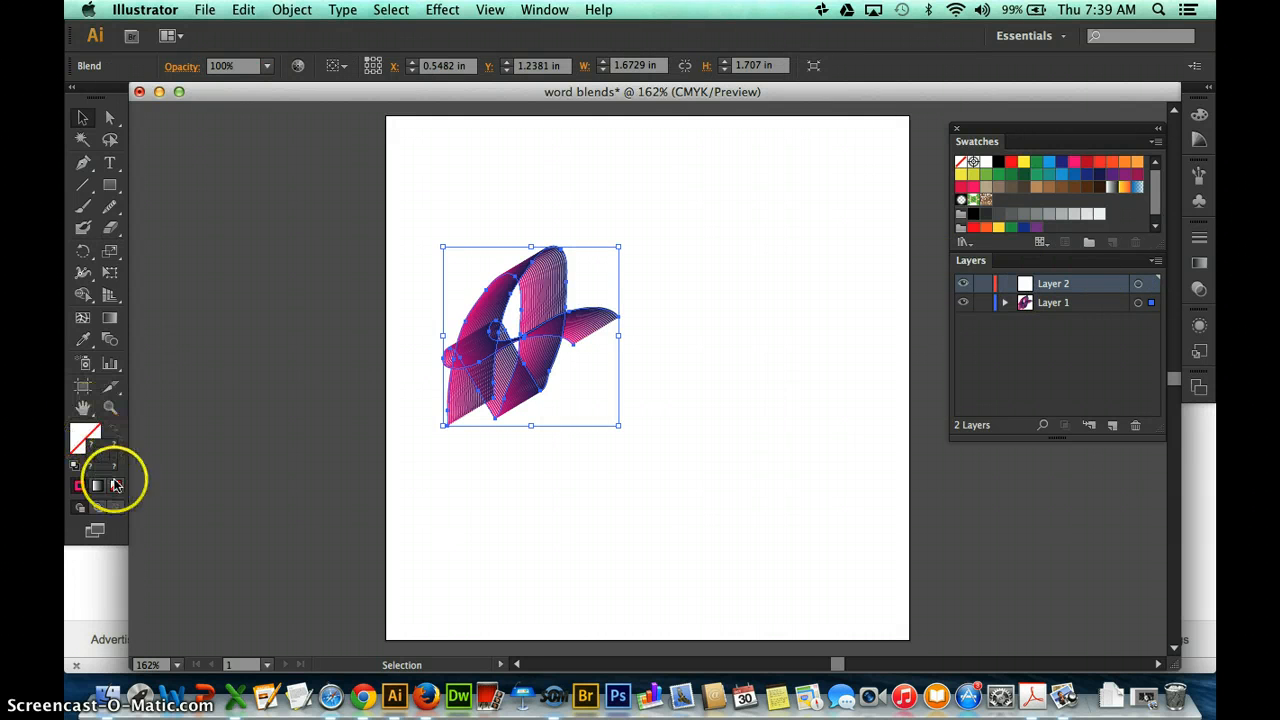
left_click(1009, 164)
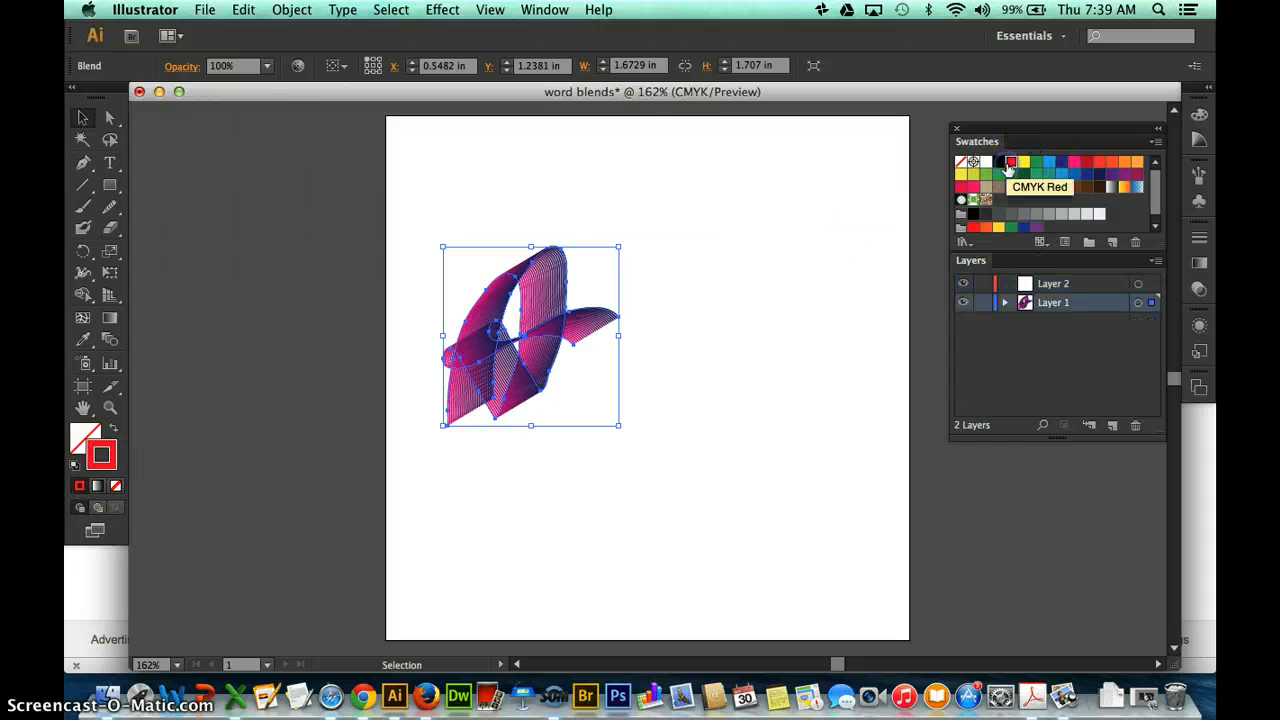
left_click(724, 340)
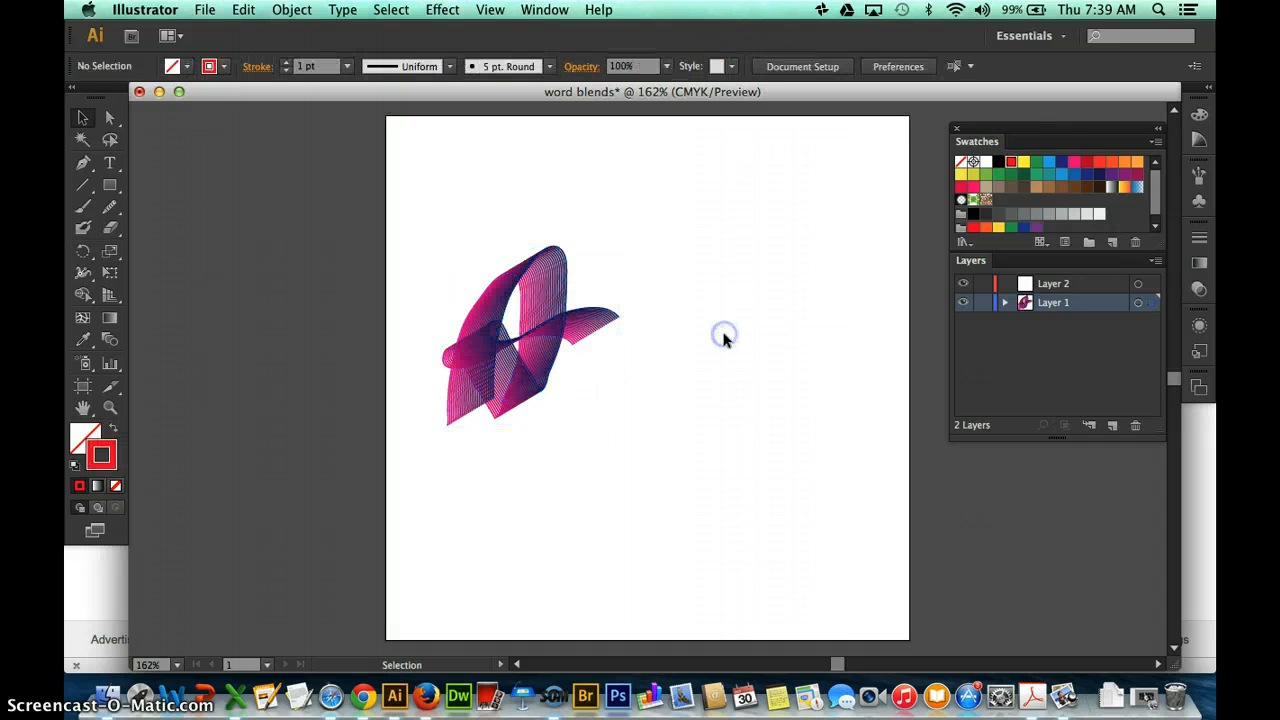
left_click(112, 210)
double_click(112, 210)
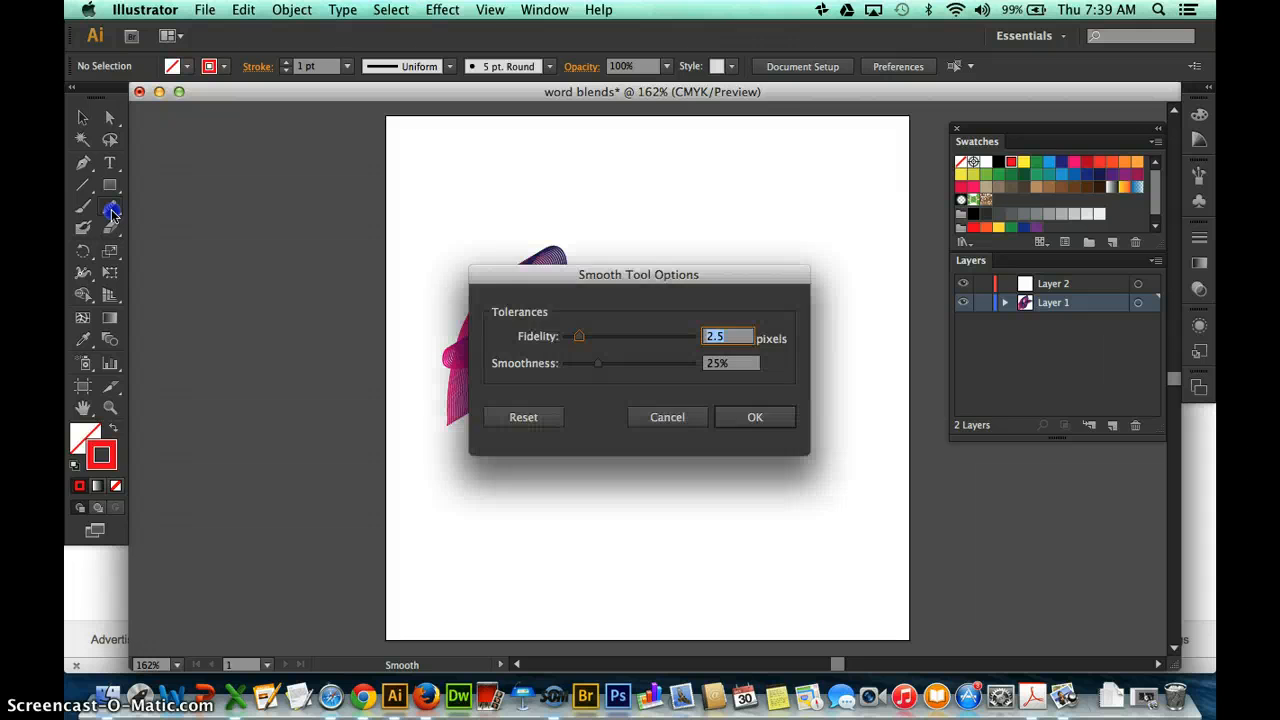
left_click(670, 416)
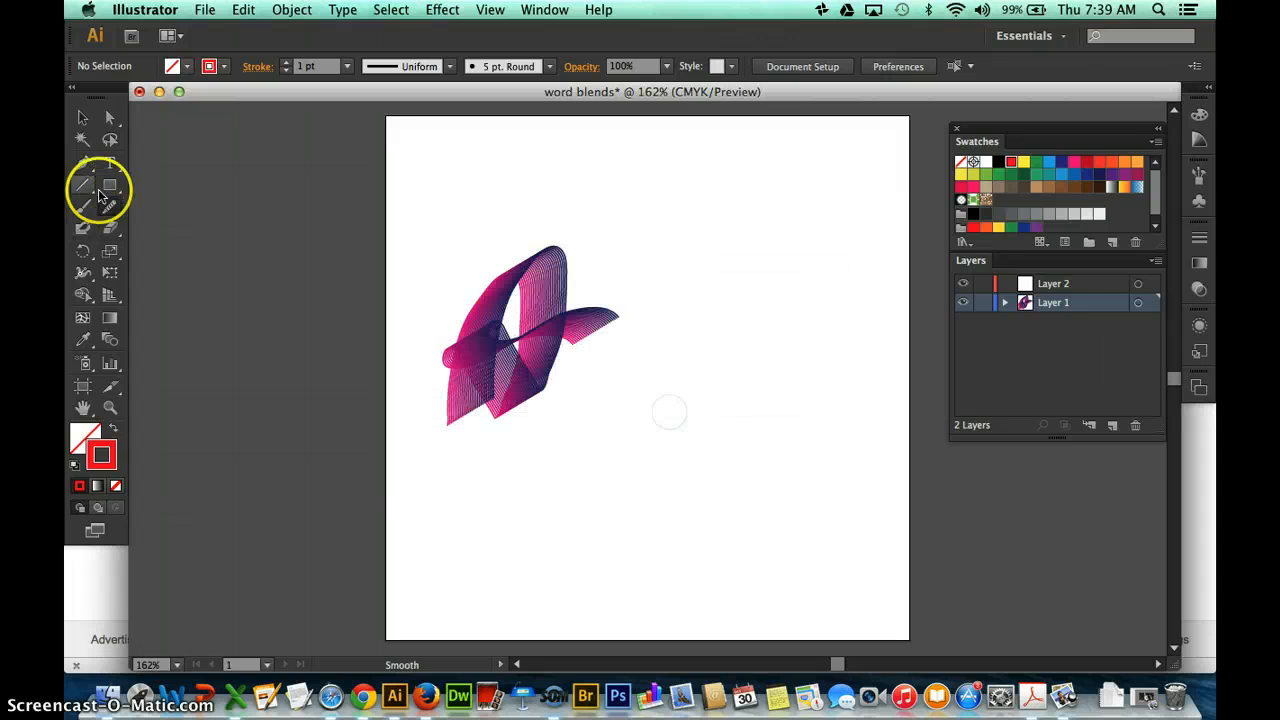
Draw a freehand red W with a looped end on Layer 2 in one Pencil stroke, beside the letter A blend.
left_click_drag(110, 207, 168, 210)
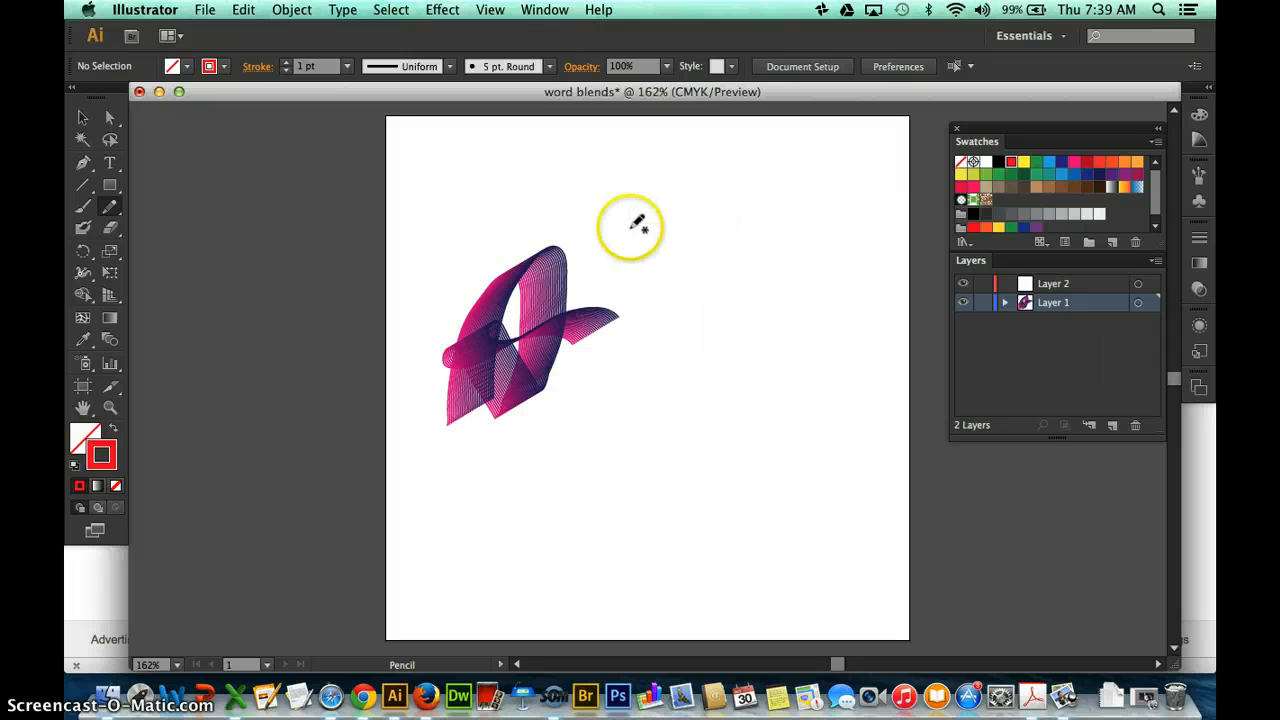
left_click(1094, 285)
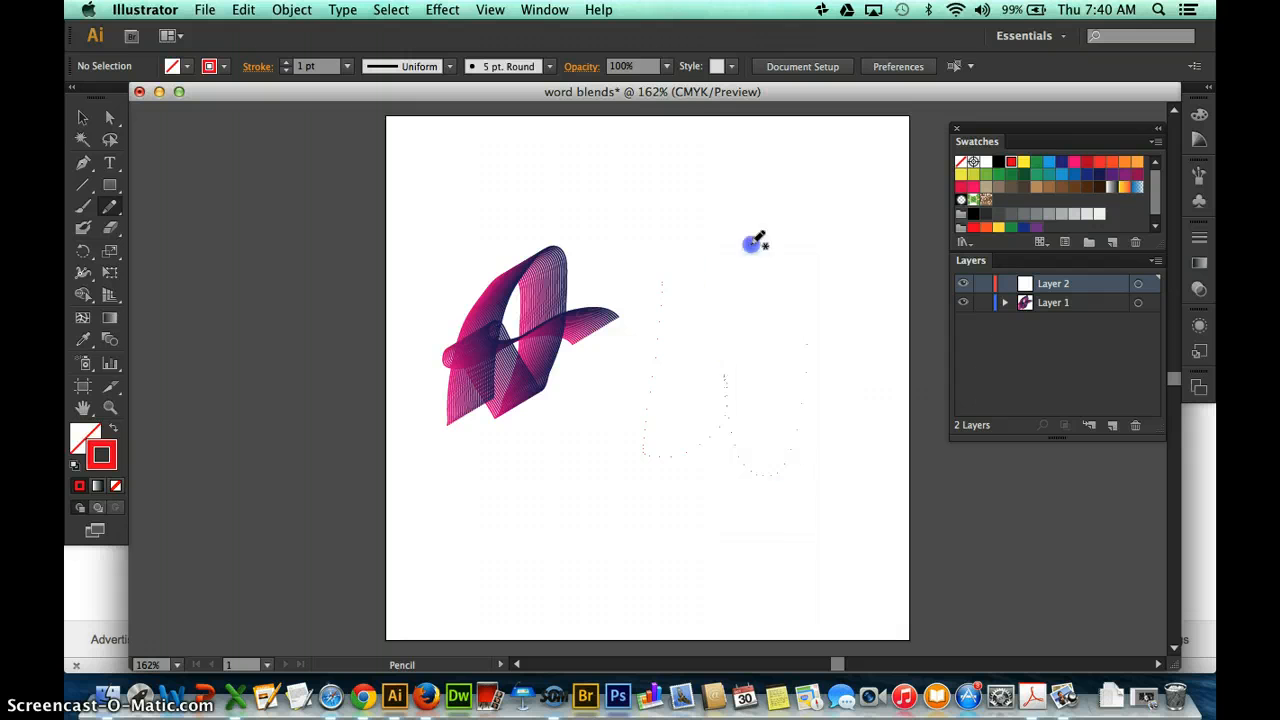
left_click_drag(805, 235, 803, 237)
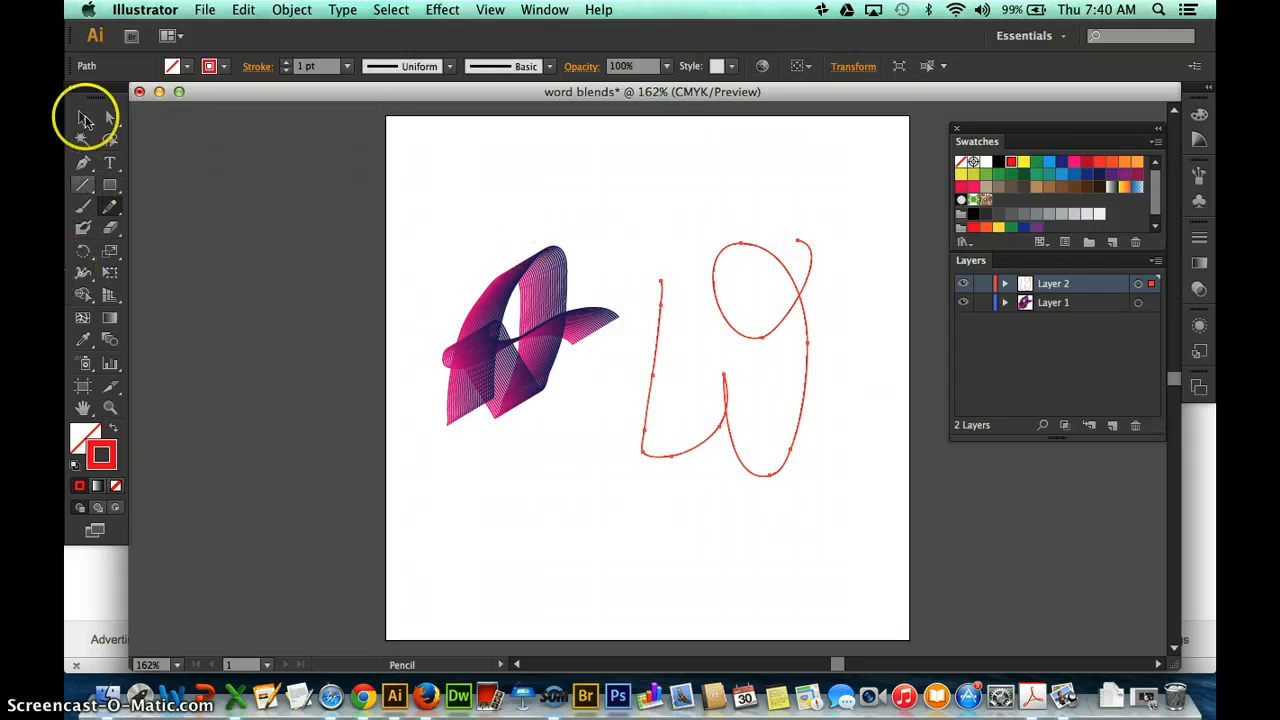
Duplicate the red W and place the copy up and to the right of the original.
left_click(84, 119)
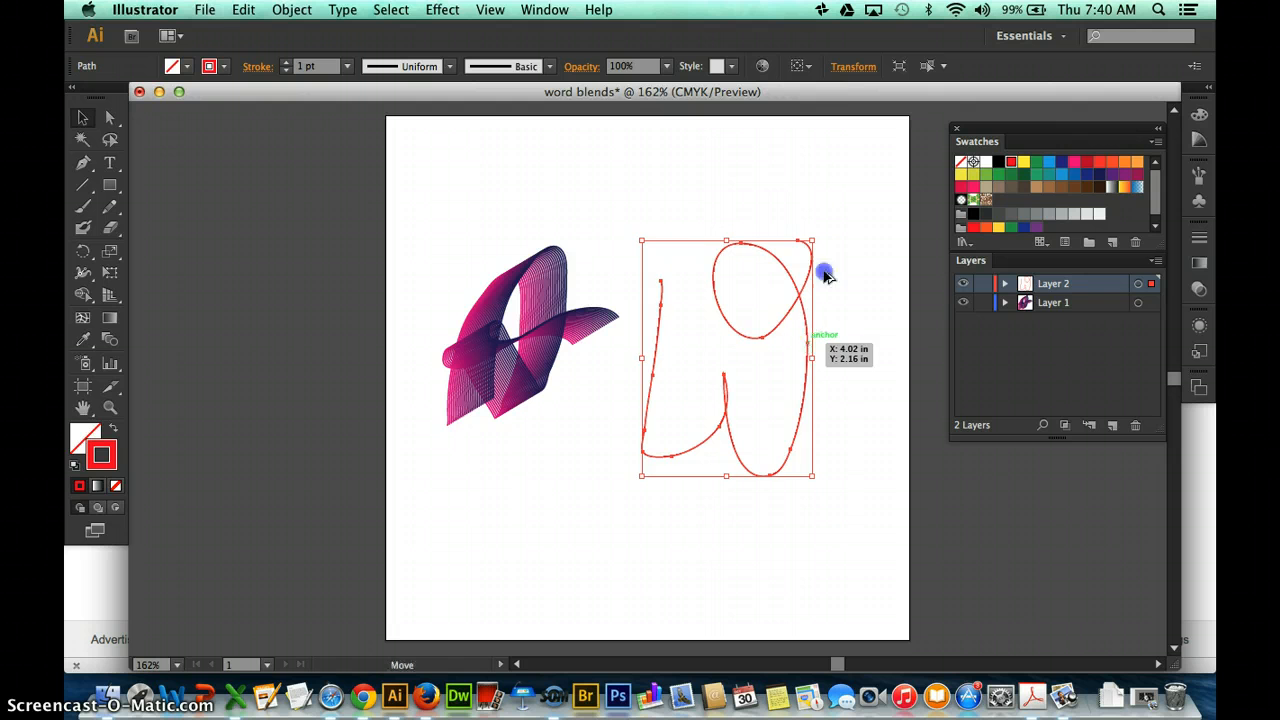
mouse_move(826, 276)
left_mouse_down()
mouse_move(831, 249)
mouse_move(854, 257)
left_mouse_up()
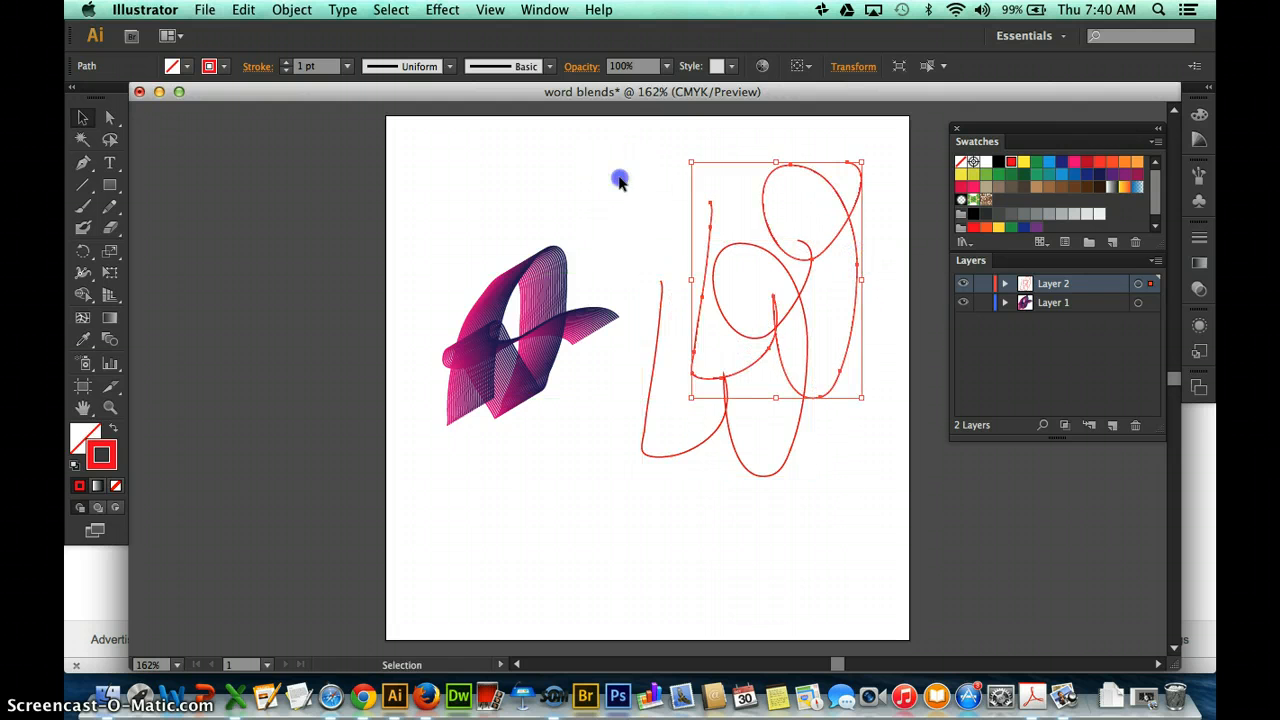
Blend the original red W and its copy using 25 specified steps, joining the paths at their matching start points.
left_click_drag(618, 176, 776, 303)
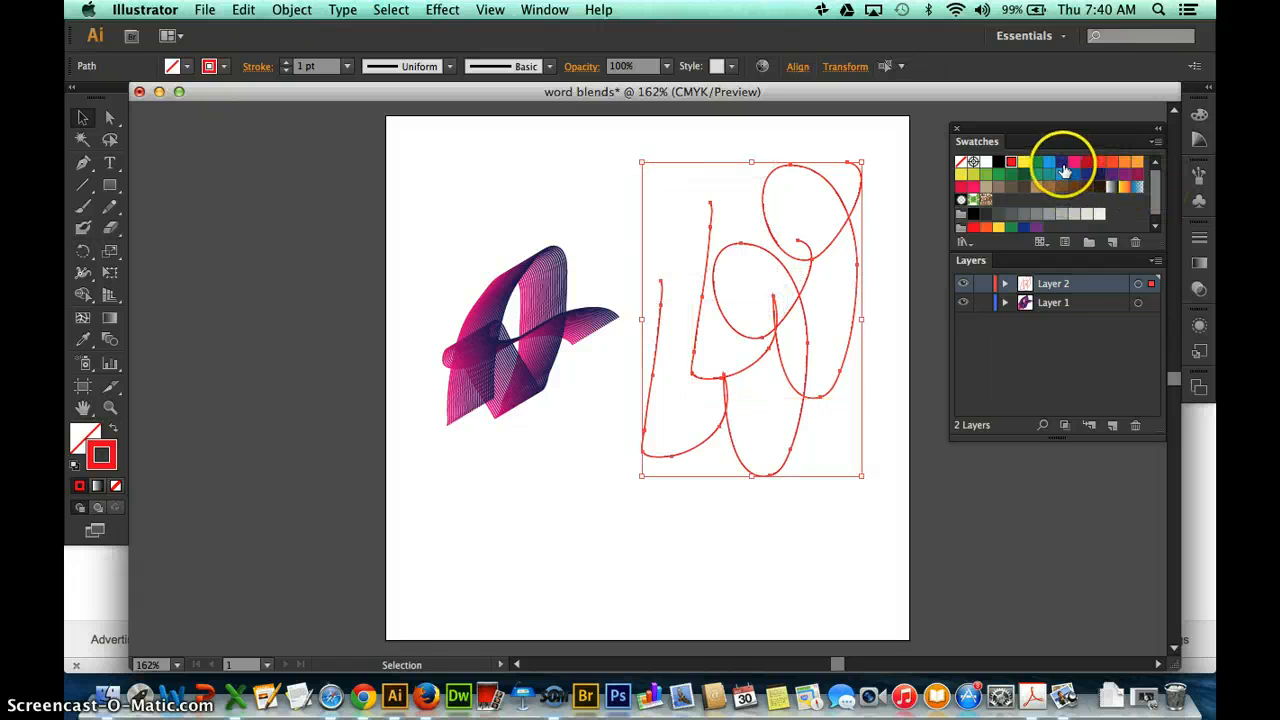
left_click(1005, 285)
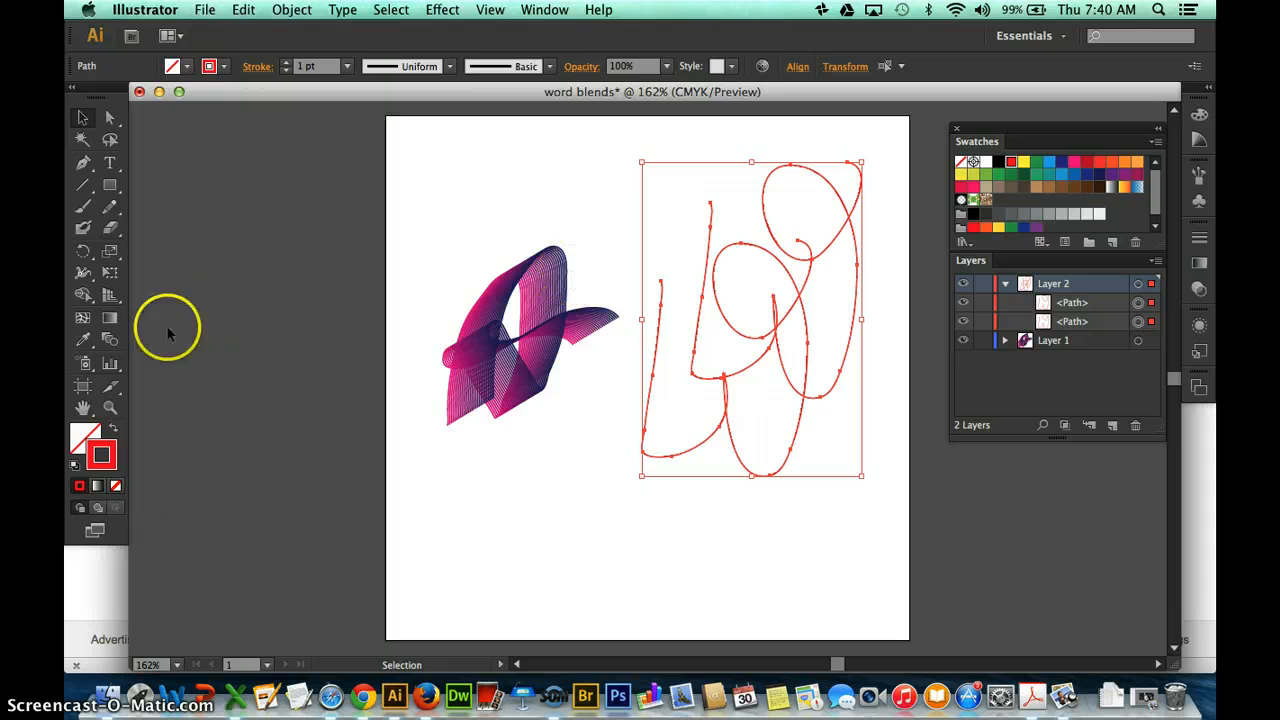
left_click(113, 338)
double_click(113, 338)
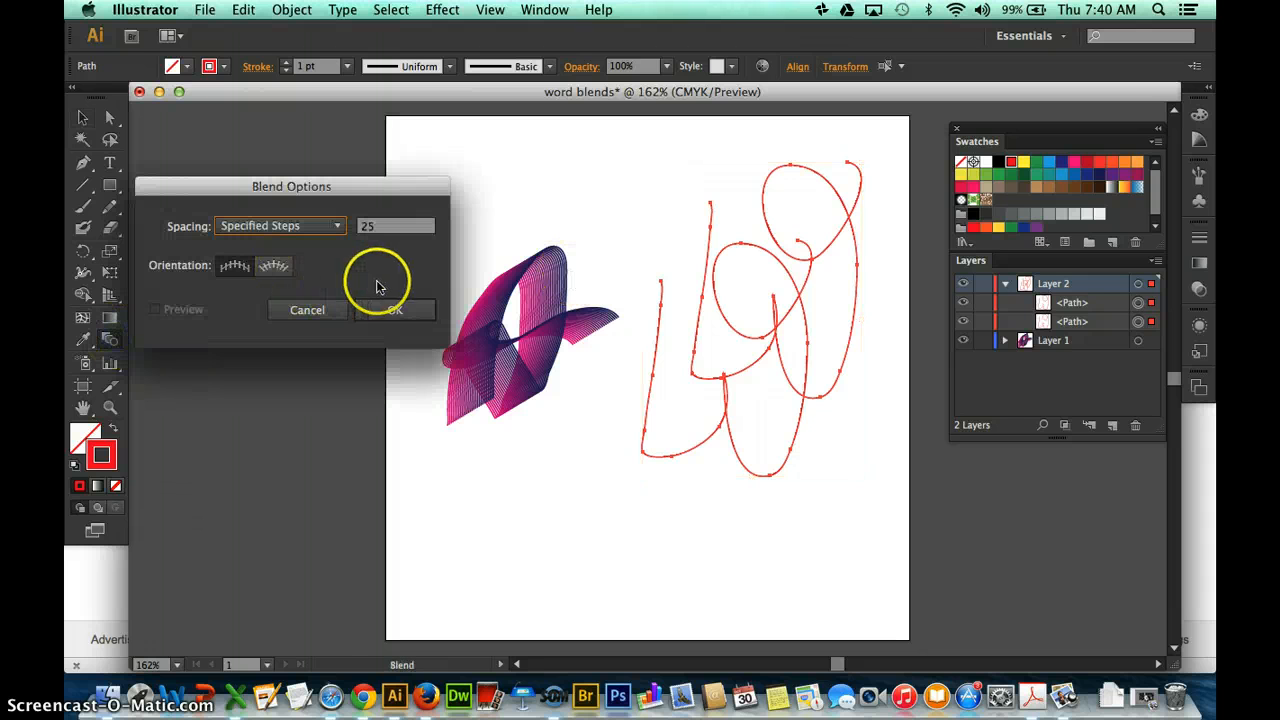
left_click(385, 309)
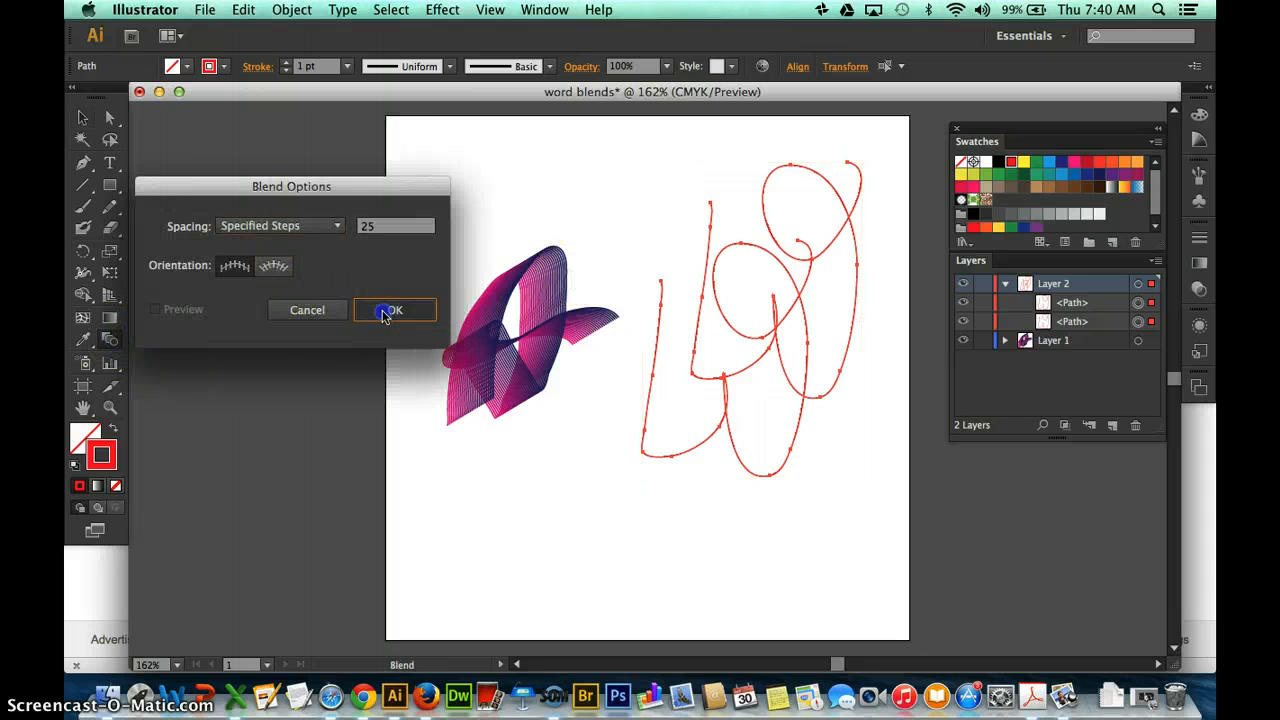
left_click(661, 282)
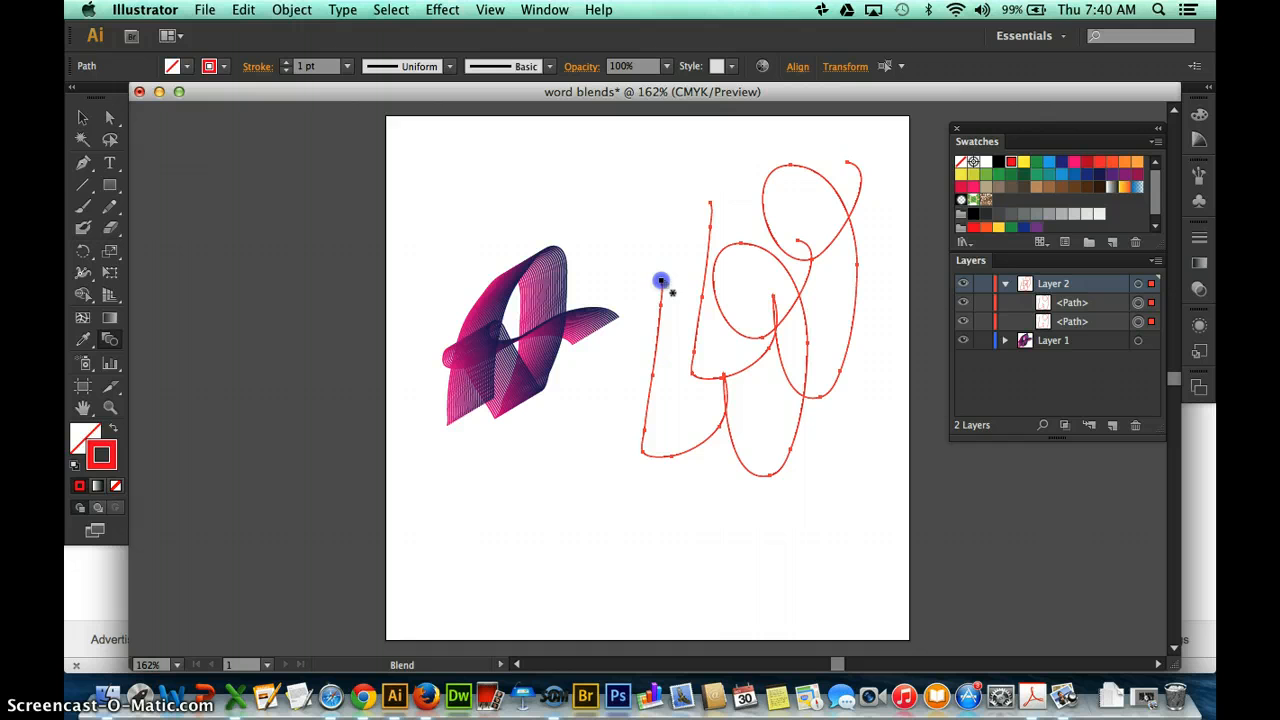
left_click(709, 205)
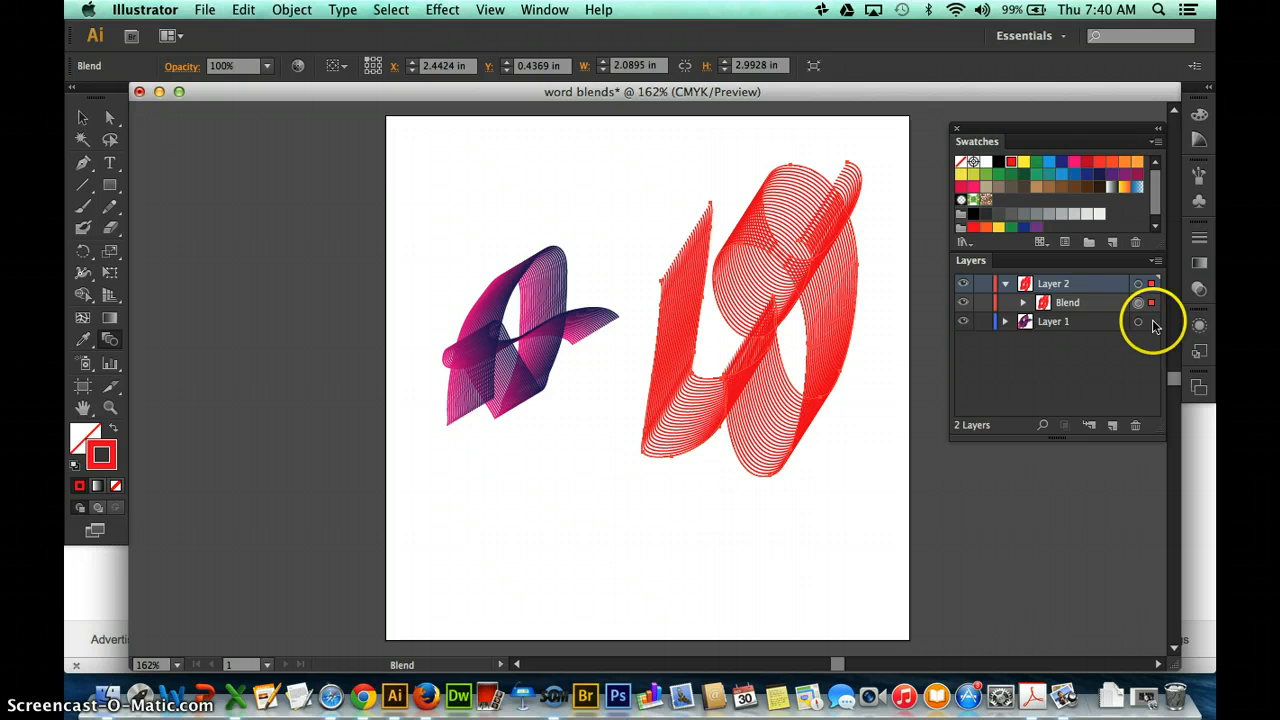
Recolour the original lower W path inside the Layer 2 blend with a dark blue stroke and collapse the layer.
left_click(1023, 302)
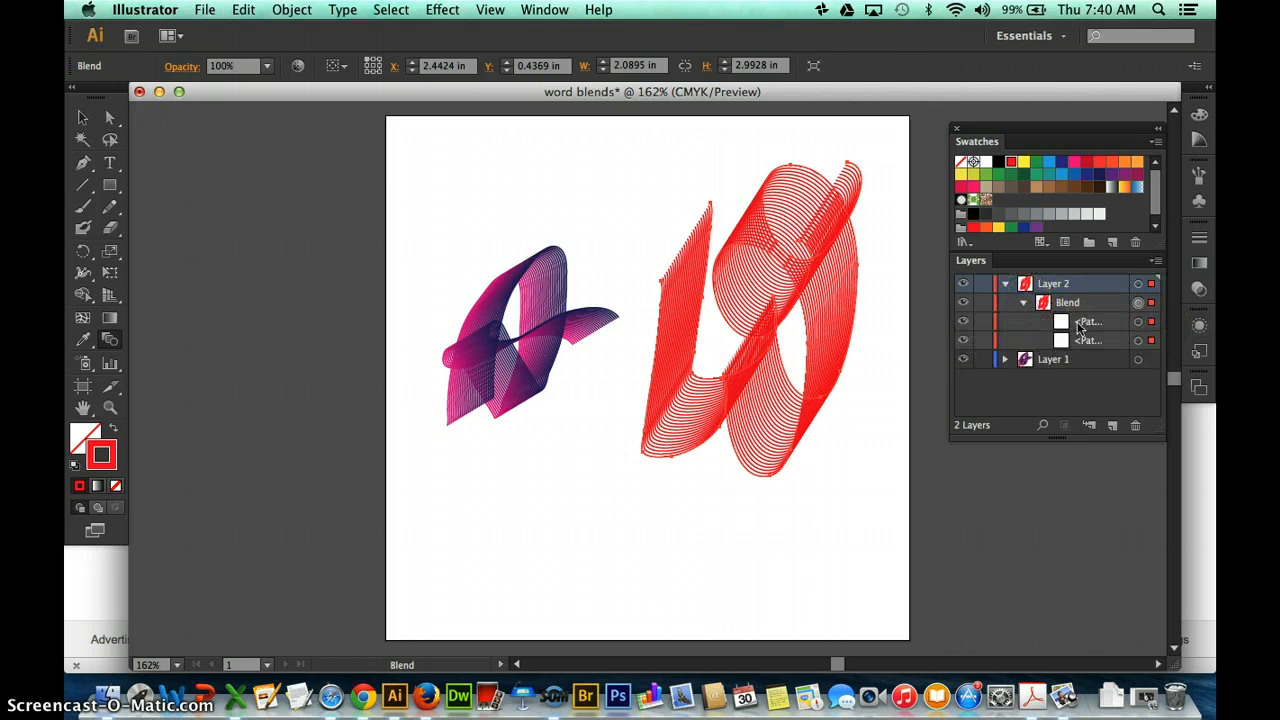
left_click(1140, 341)
left_click(1062, 163)
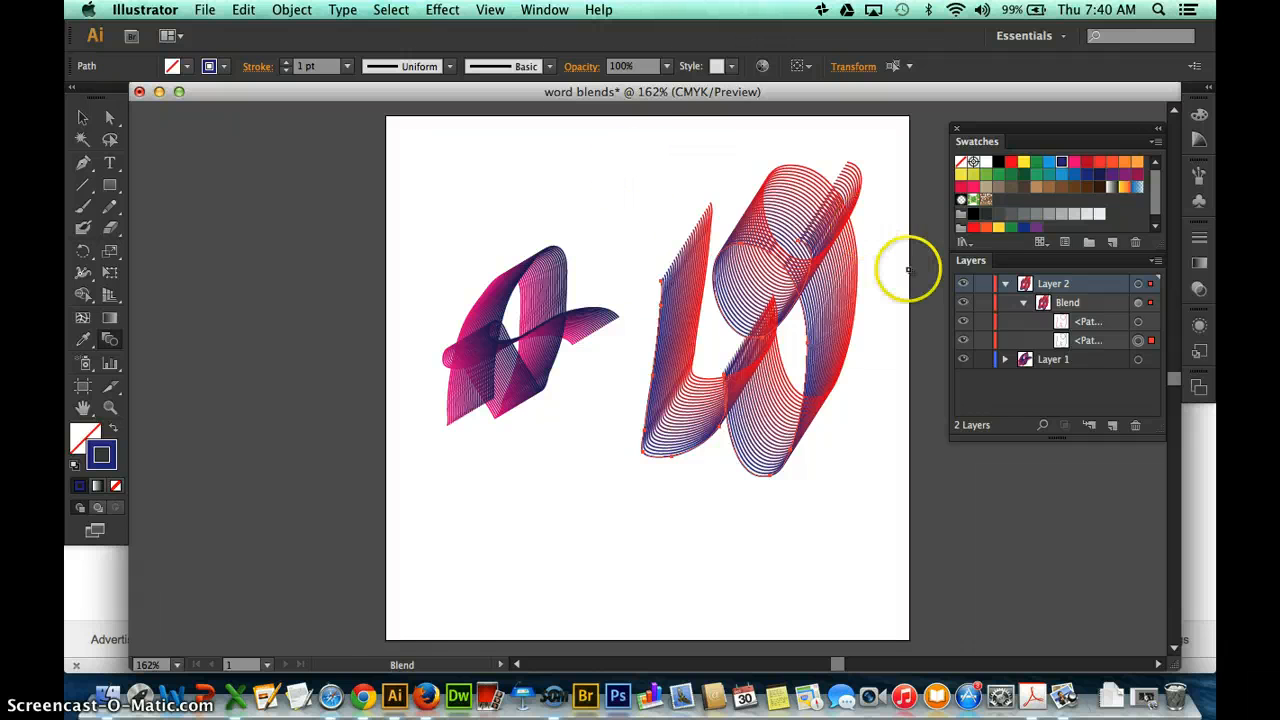
left_click(1007, 286)
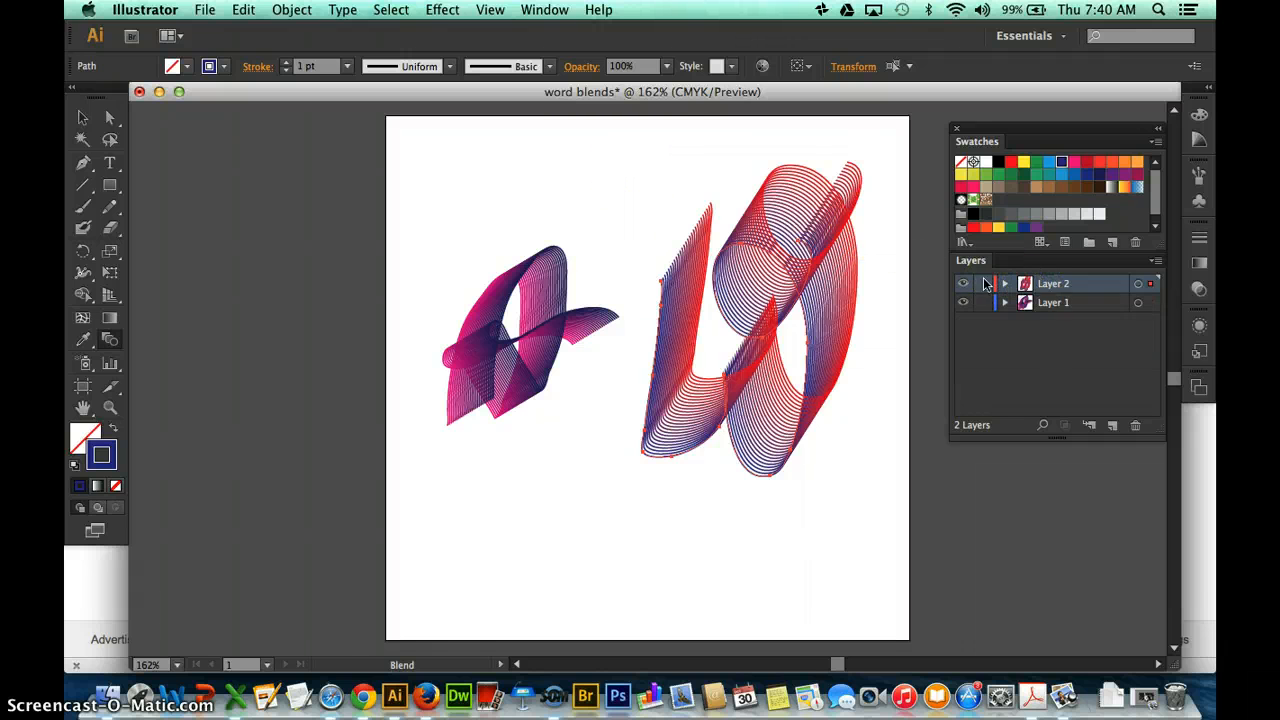
Move the W blend left to overlap the end of the letter A, and shift the A blend slightly down.
left_click(82, 117)
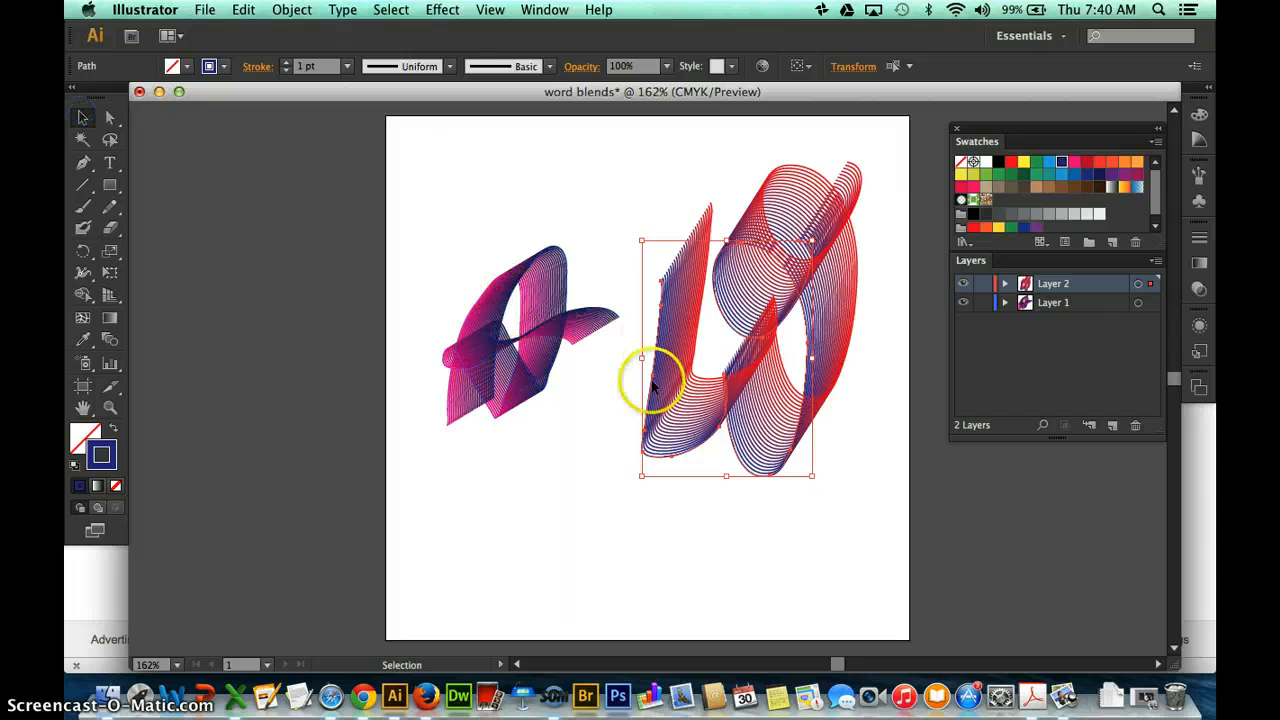
left_click_drag(755, 428, 686, 450)
left_click(611, 543)
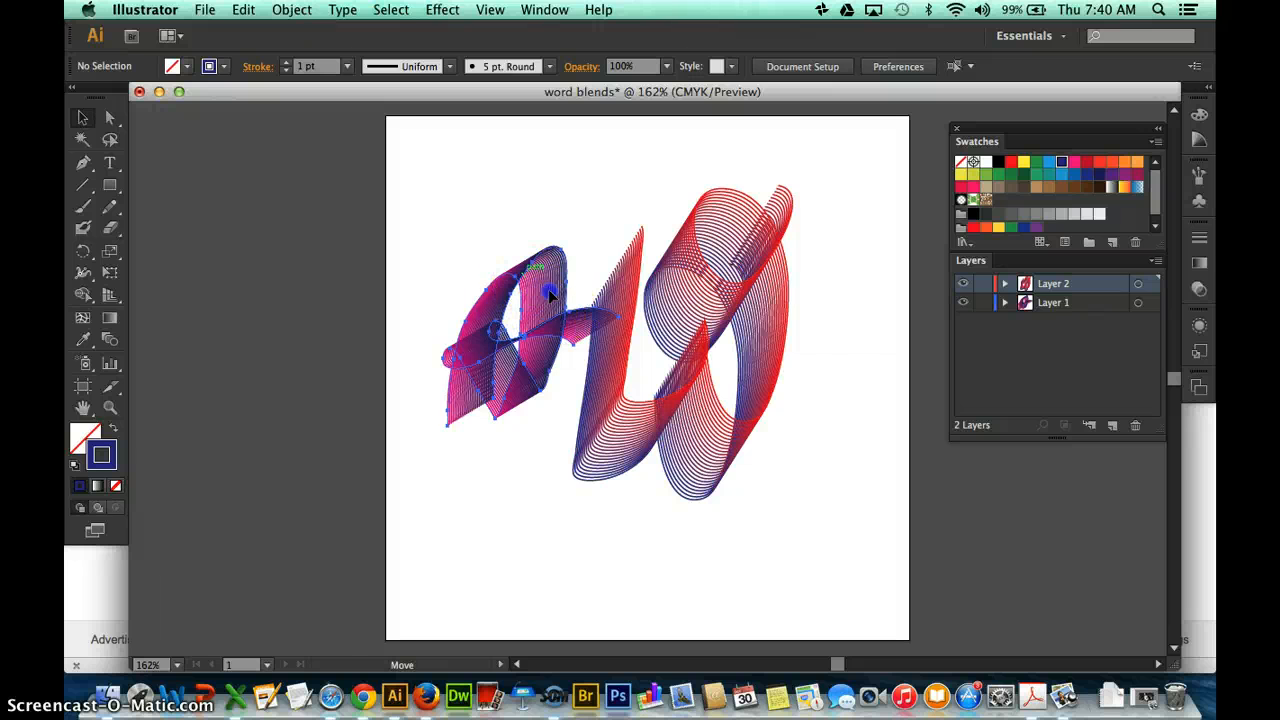
left_click_drag(549, 293, 529, 296)
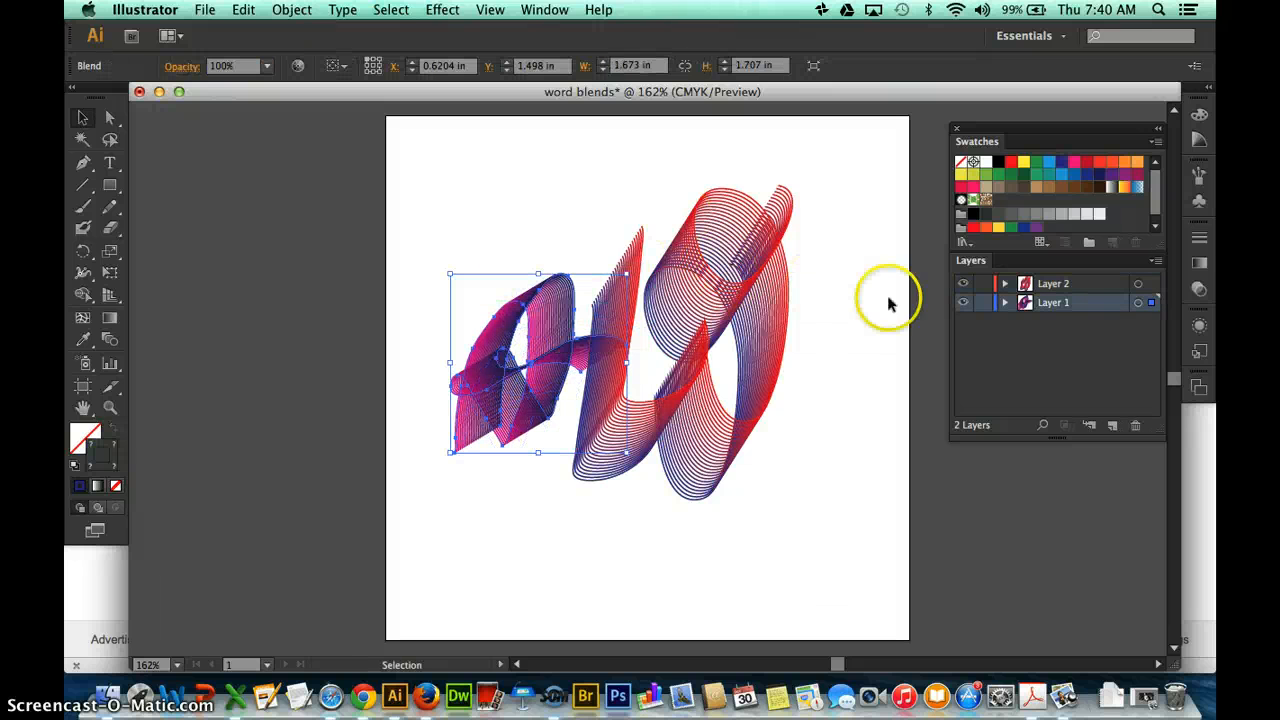
Scale the W blend down proportionally to about 1.60 by 2.29 in and place Layer 2 beneath Layer 1.
left_click(1138, 284)
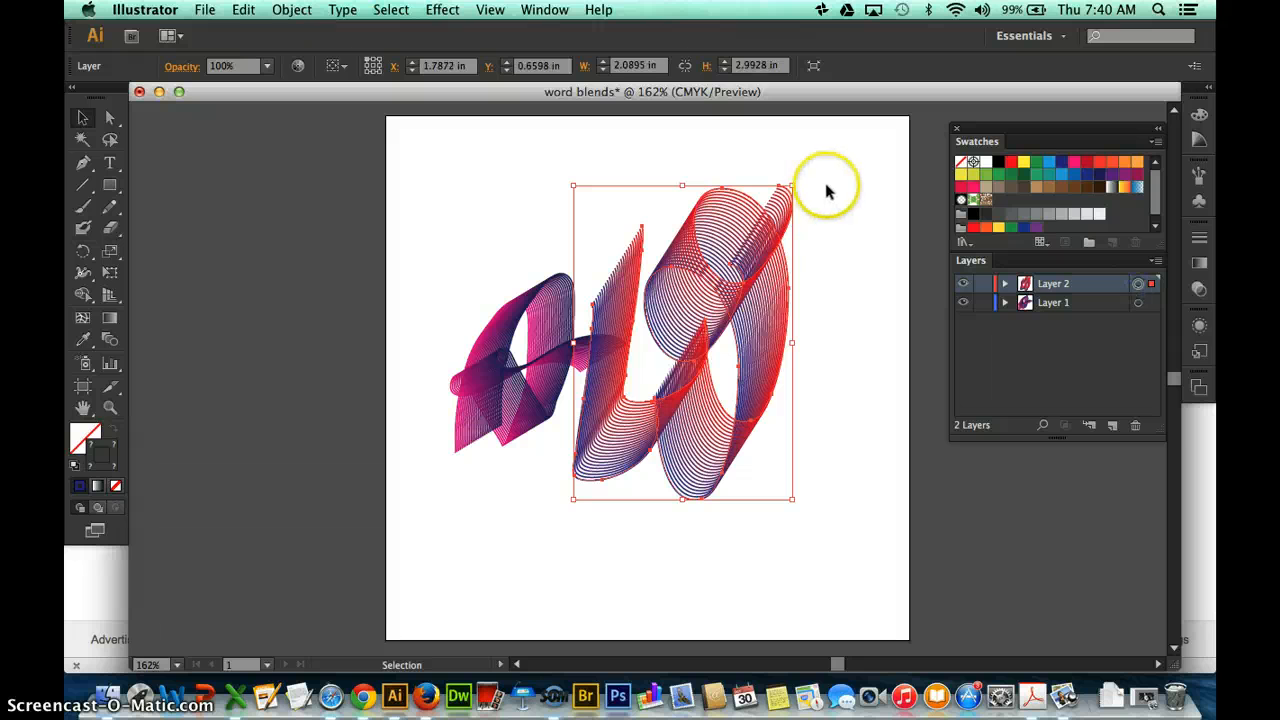
scroll(811, 184, "right", 1)
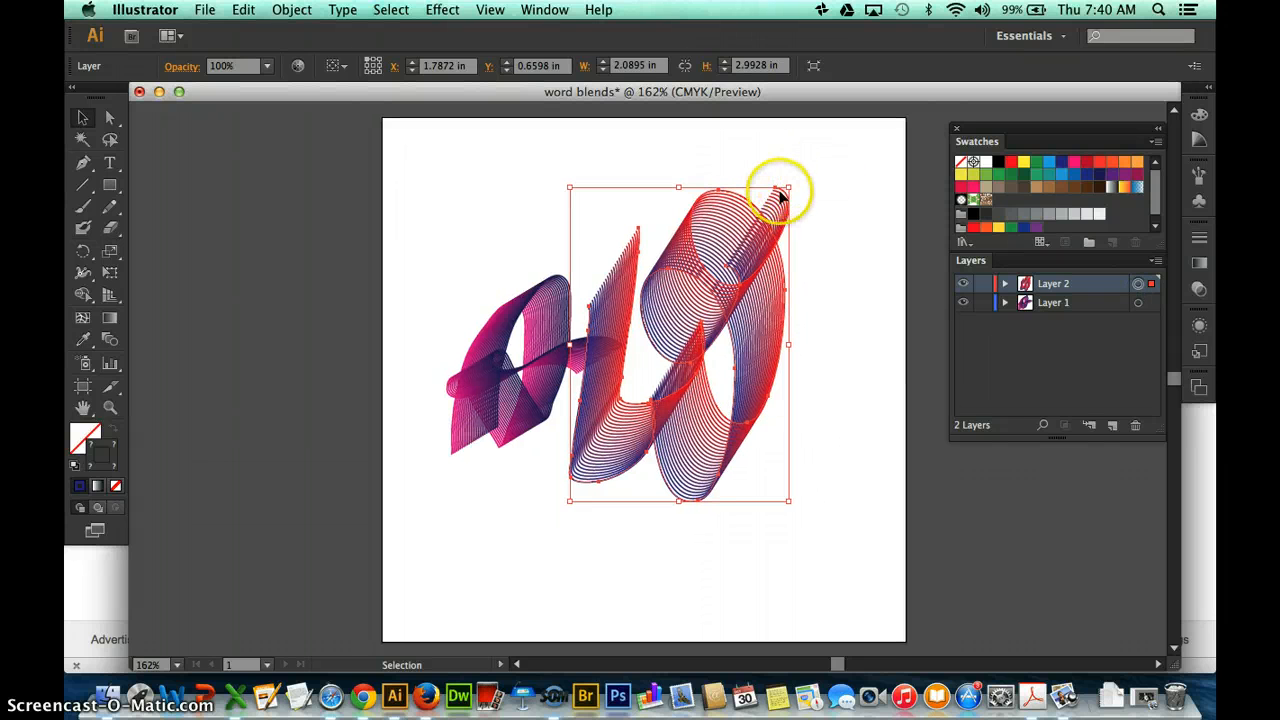
left_click_drag(788, 187, 742, 250)
left_click_drag(1085, 285, 1080, 307)
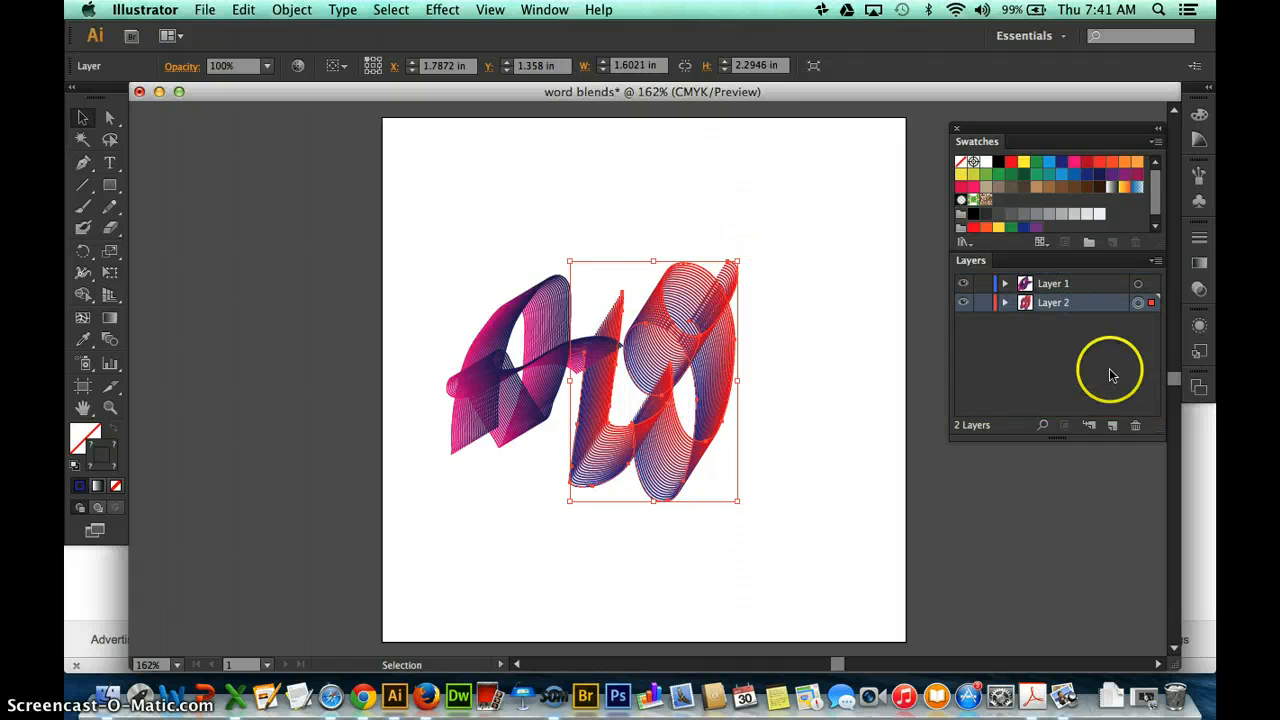
Add a new layer, place it beneath Layer 2 and make it the active layer.
left_click(1112, 425)
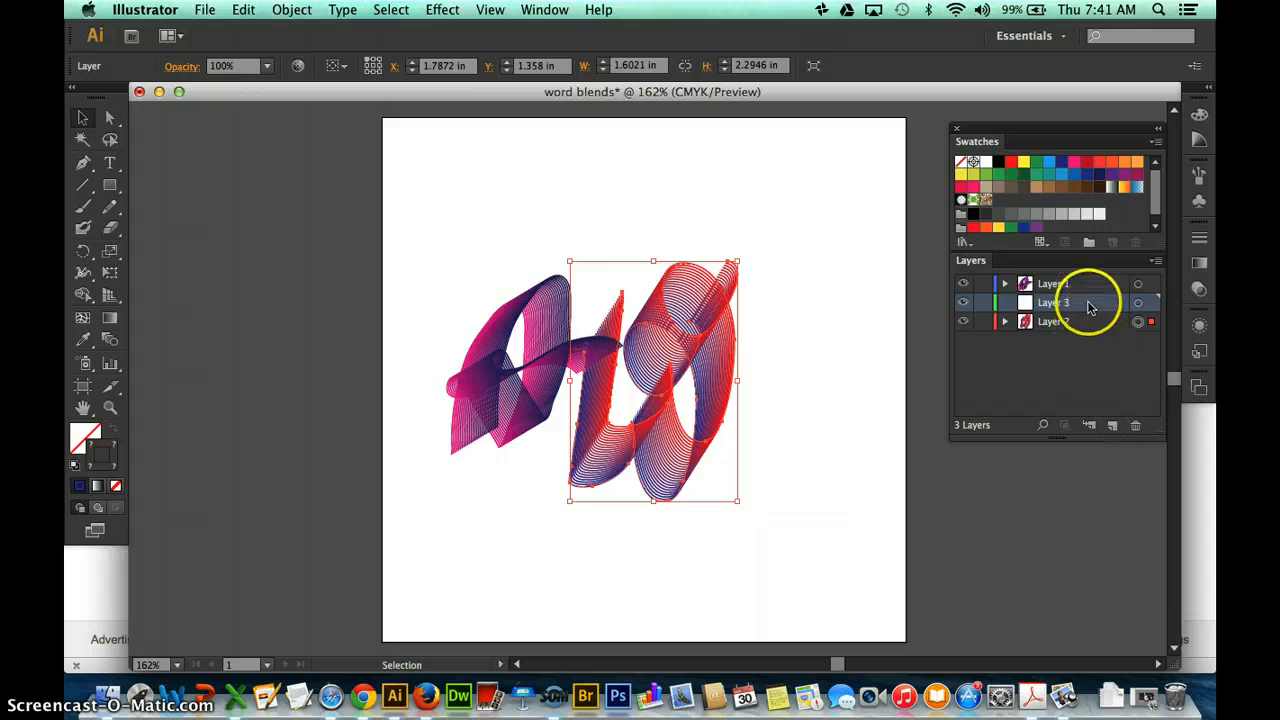
left_click_drag(1090, 307, 1088, 323)
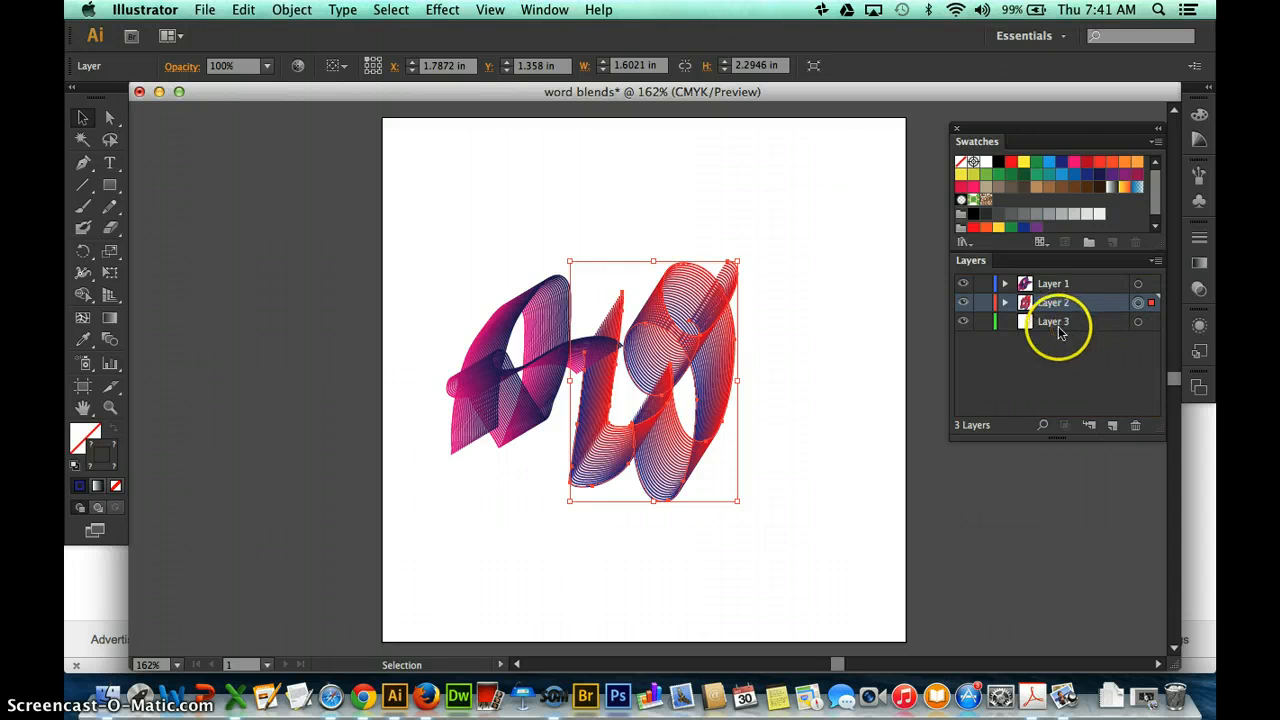
left_click(1060, 333)
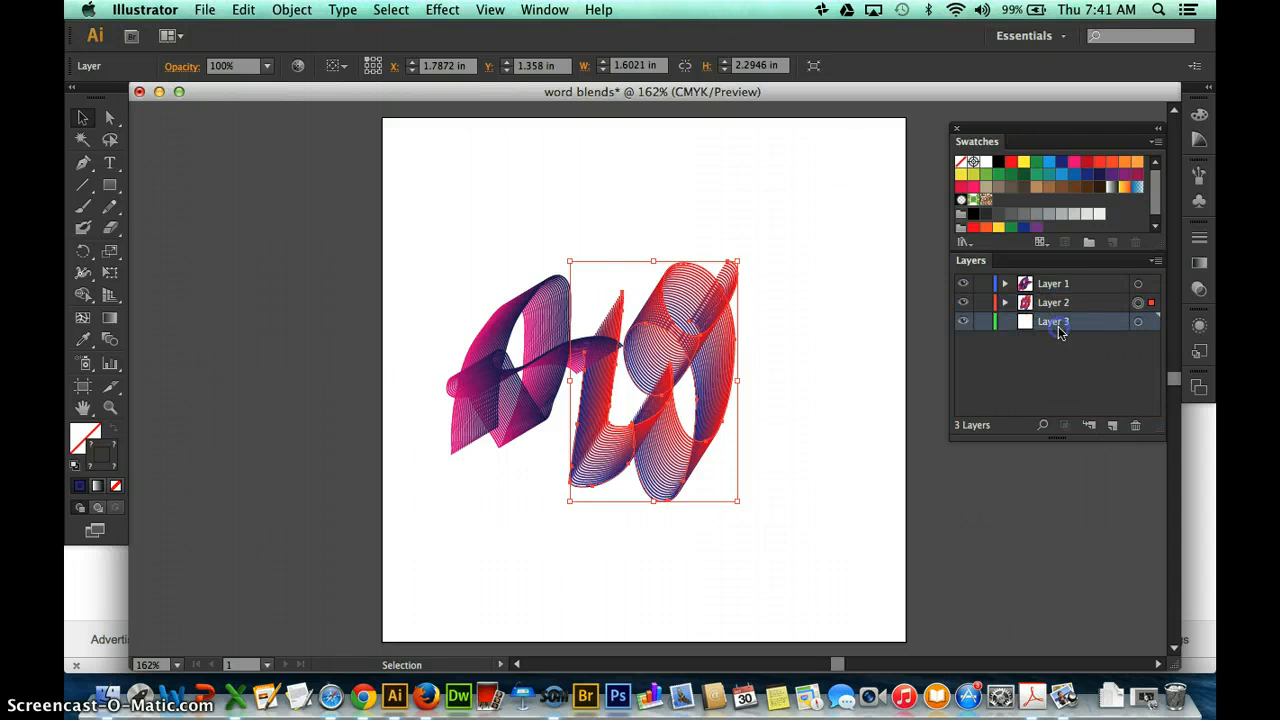
left_click(106, 188)
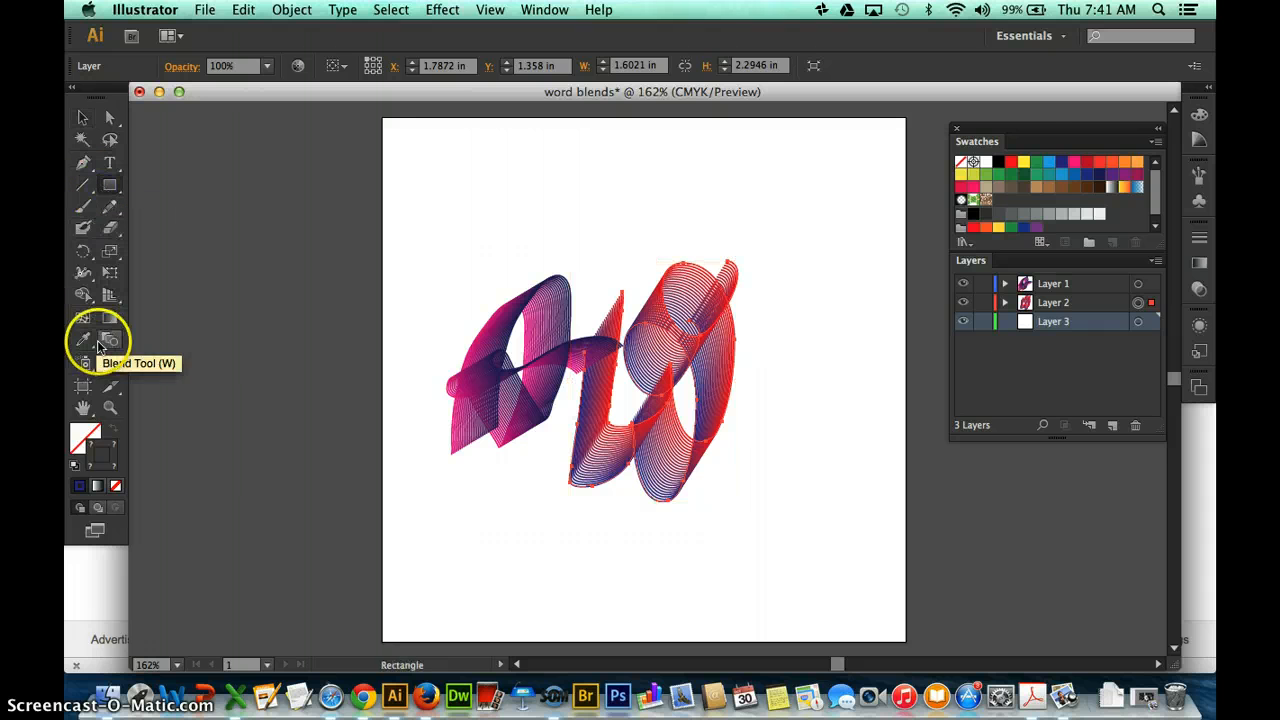
left_click(77, 440)
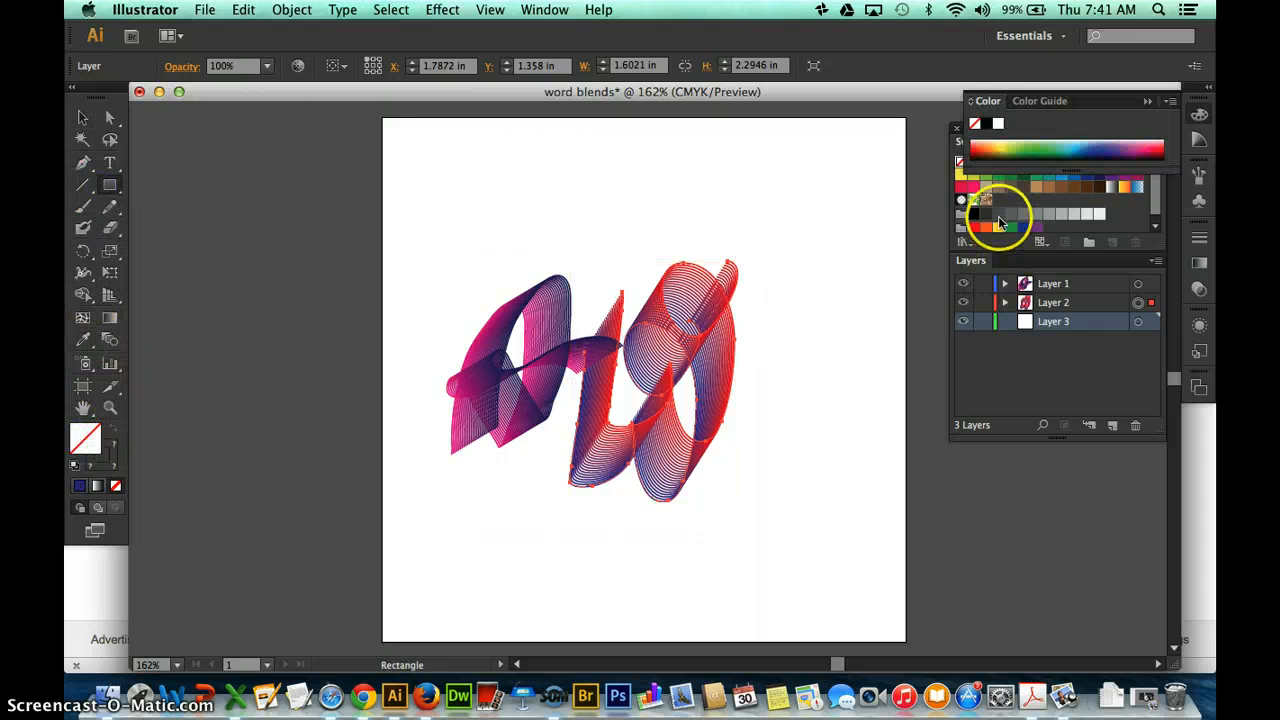
left_click(998, 193)
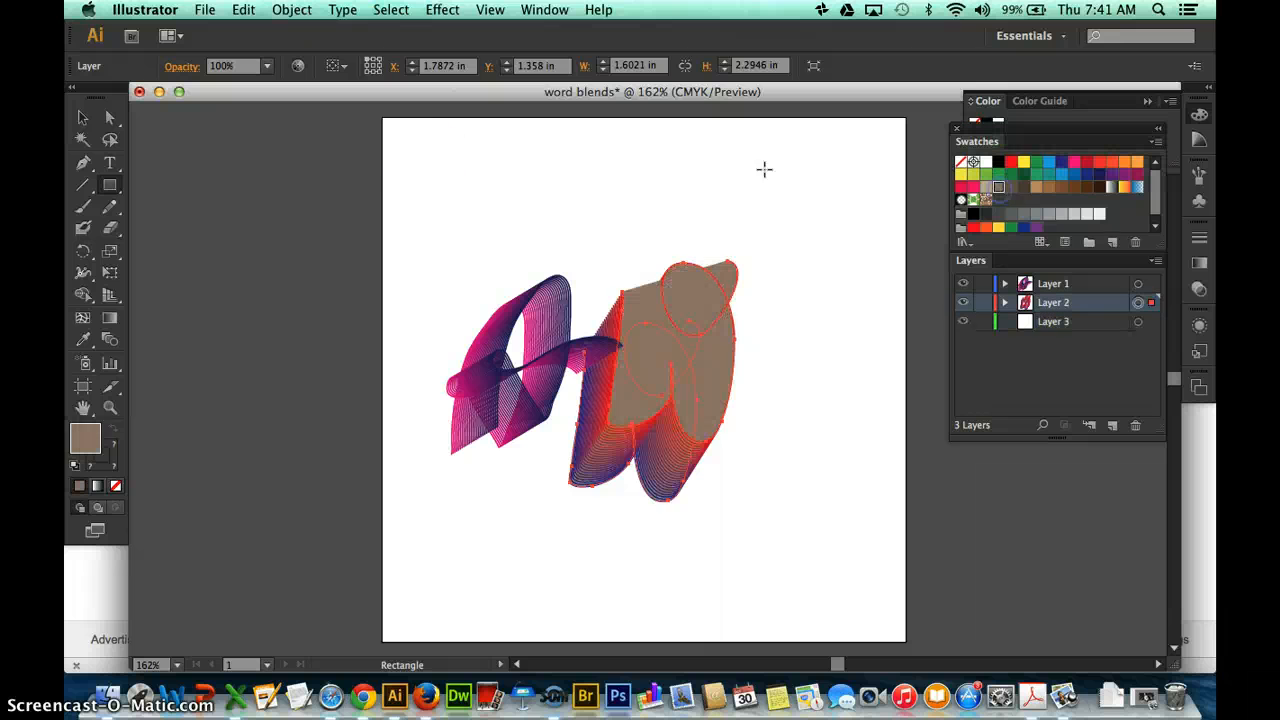
key("slash")
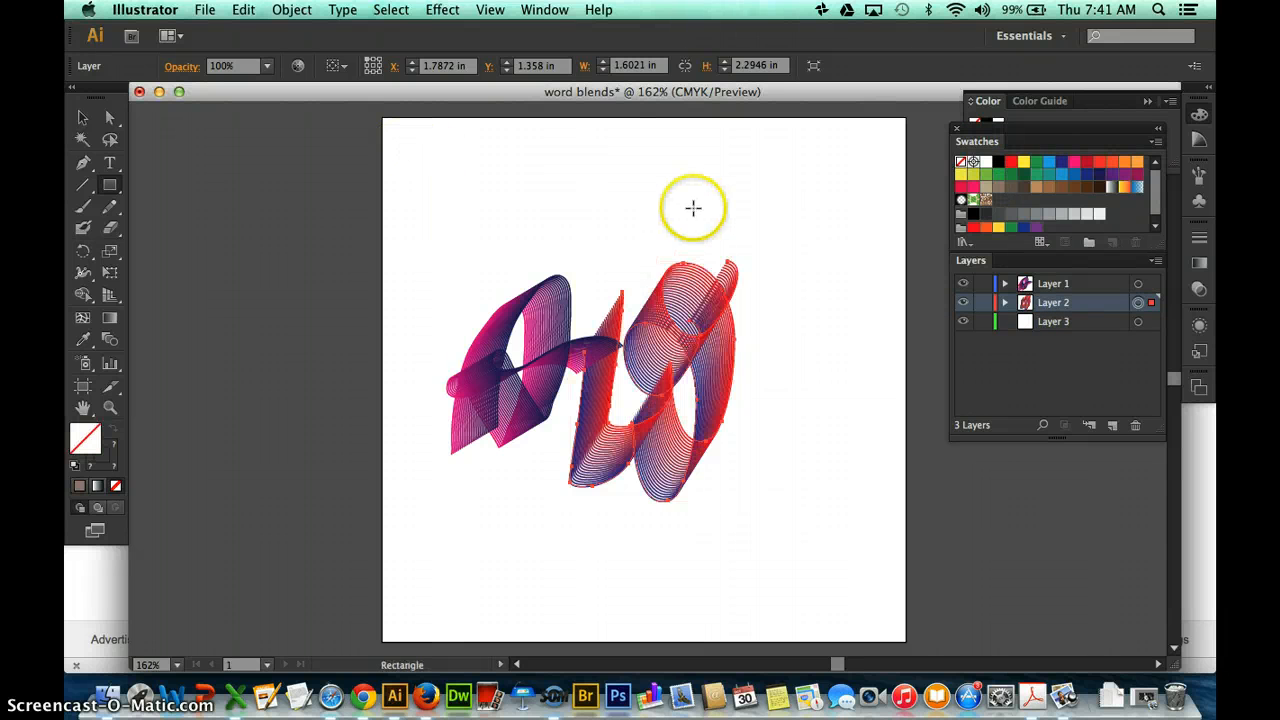
Deselect the W blend and draw a rectangle of about 5 by 4.96 in over the artboard on Layer 3.
left_click(86, 120)
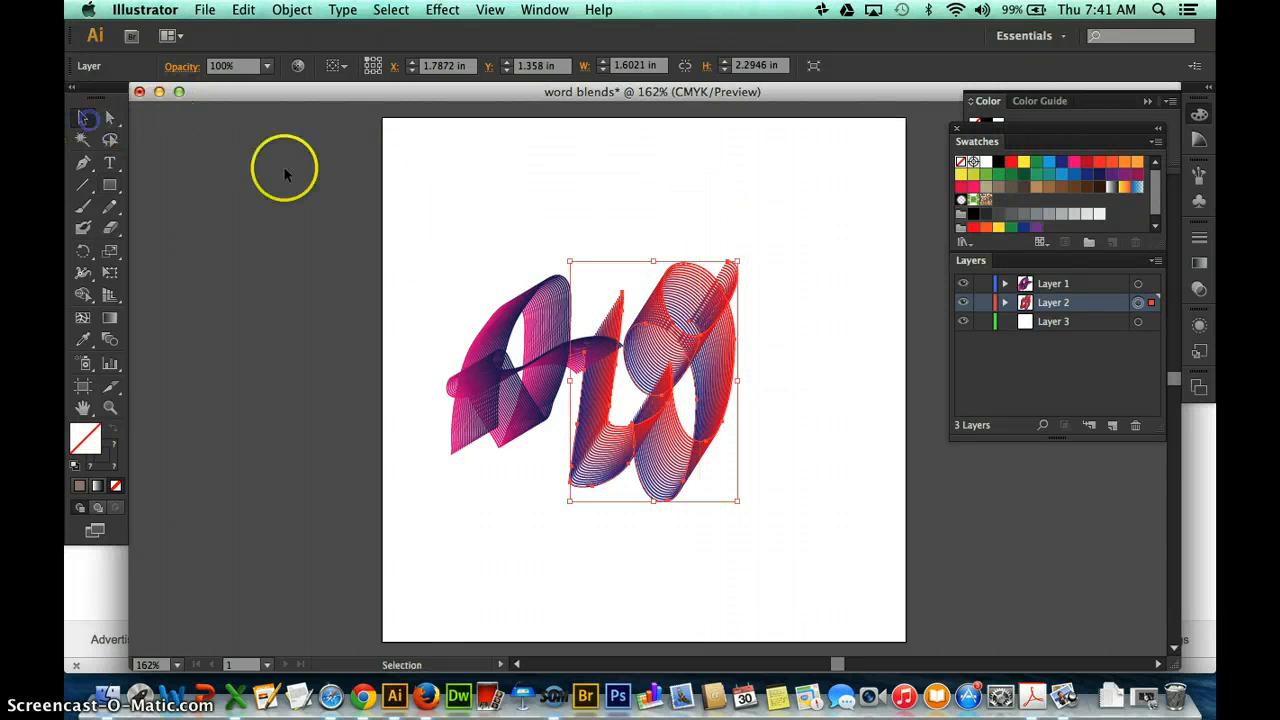
left_click(466, 229)
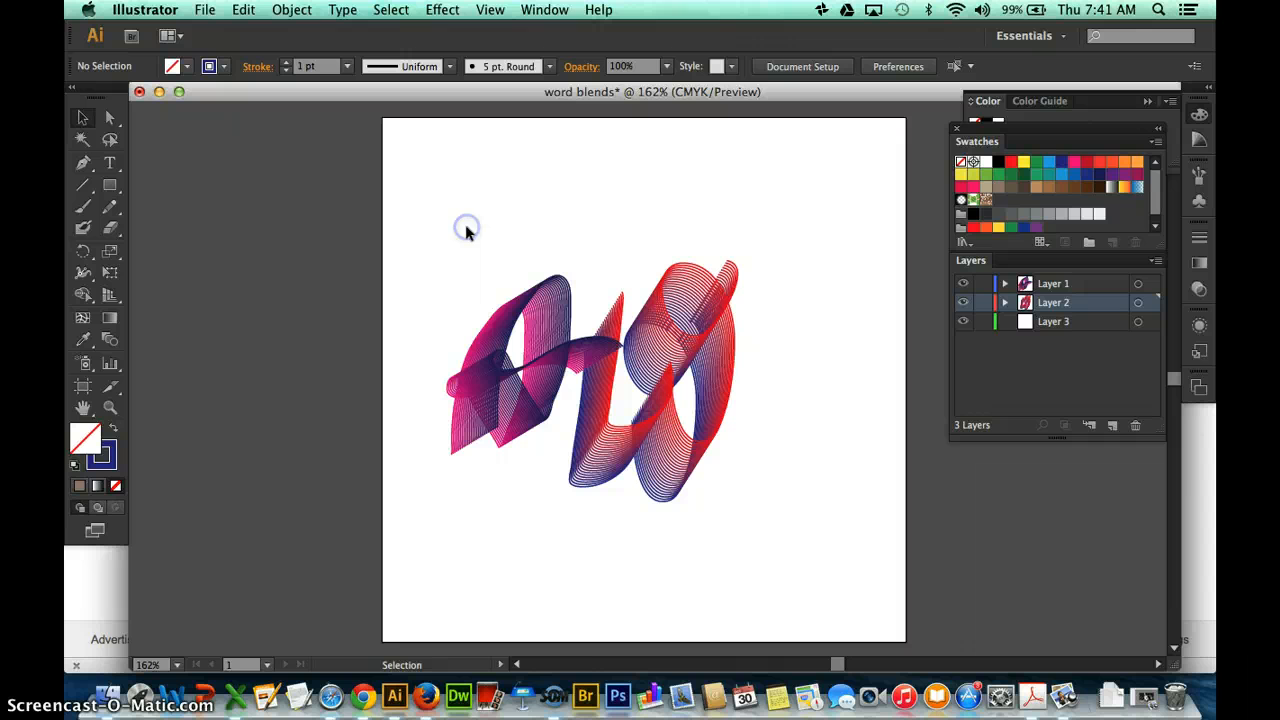
left_click(1088, 321)
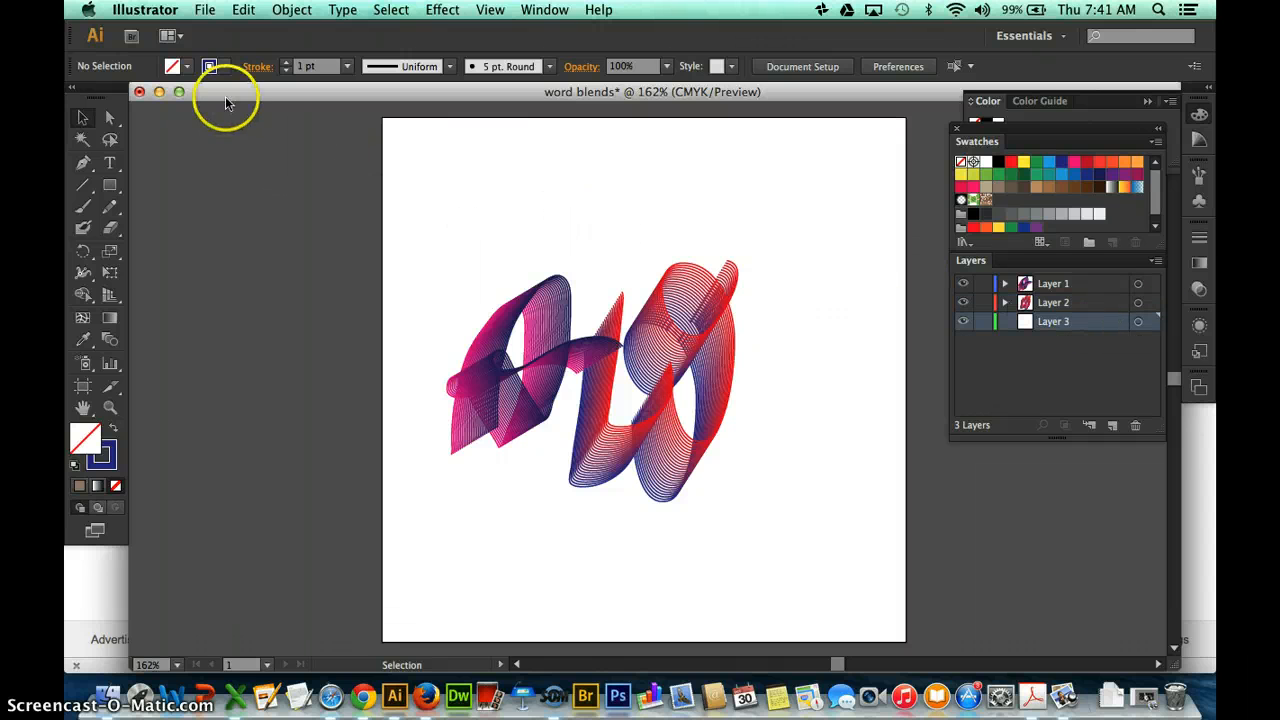
left_click(111, 188)
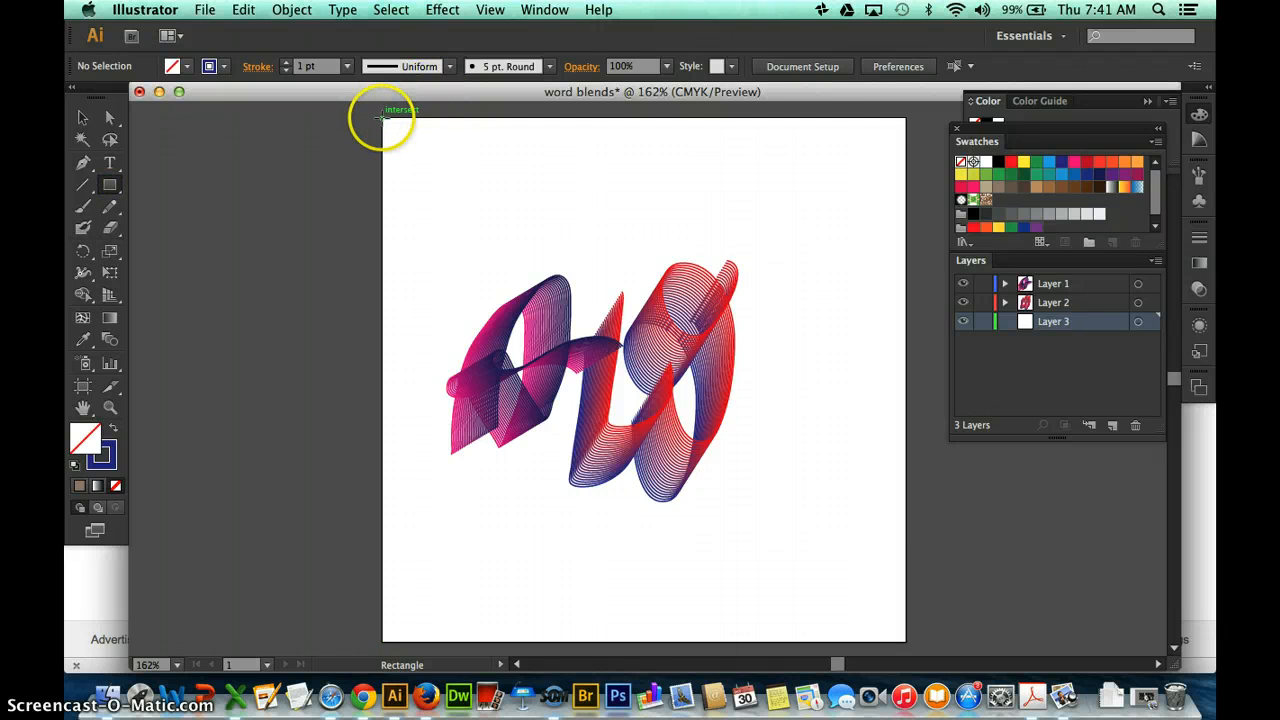
left_click_drag(383, 118, 906, 639)
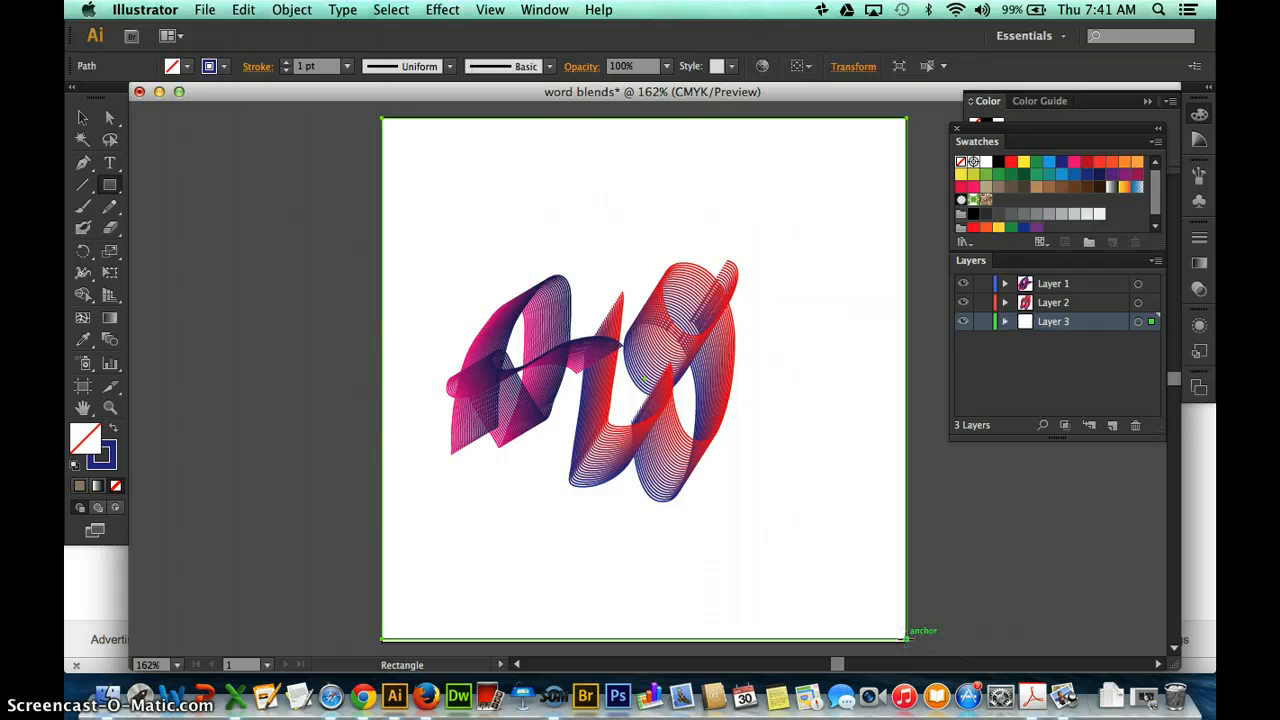
Remove the background rectangle's stroke and fill it with a greyish brown swatch.
left_click(103, 465)
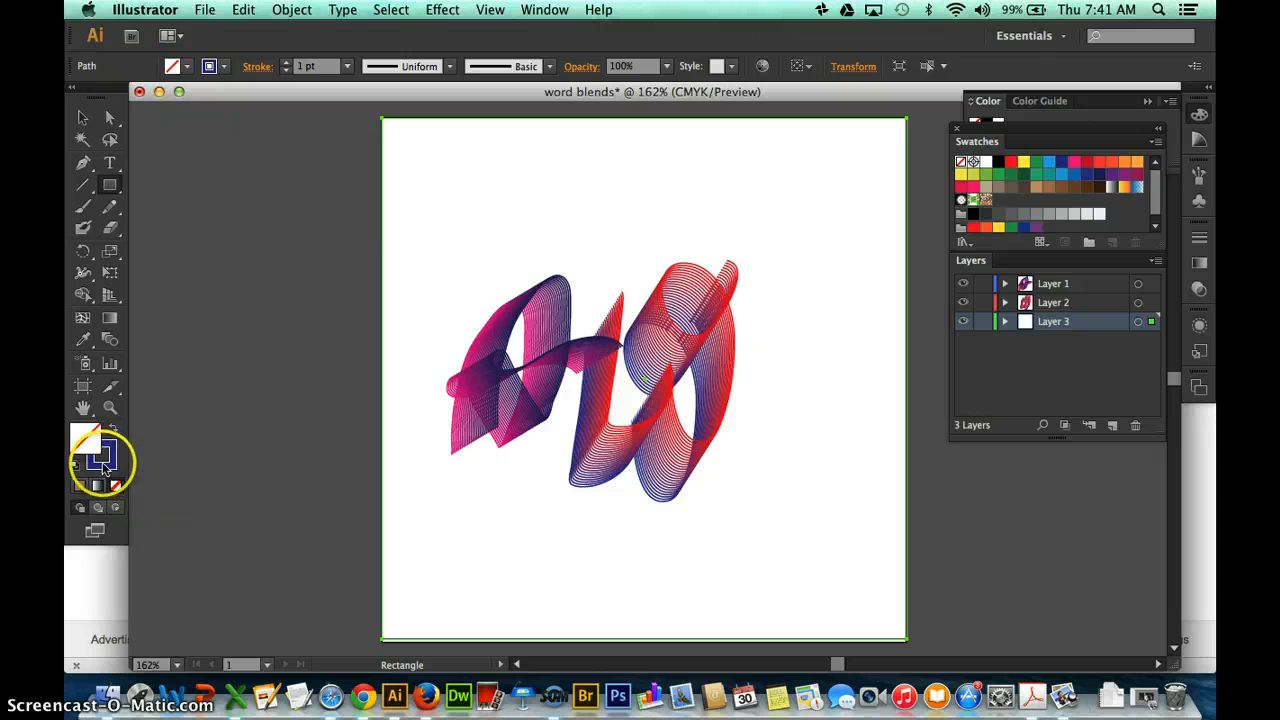
left_click(115, 487)
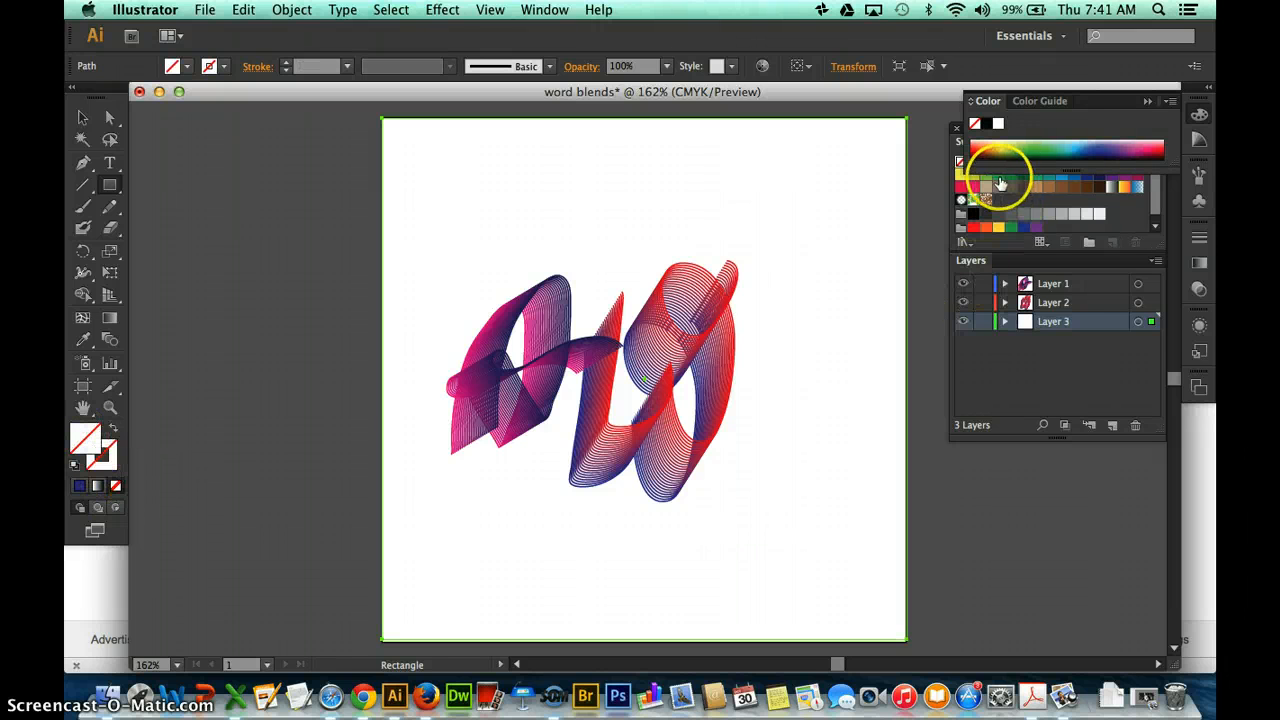
left_click(998, 187)
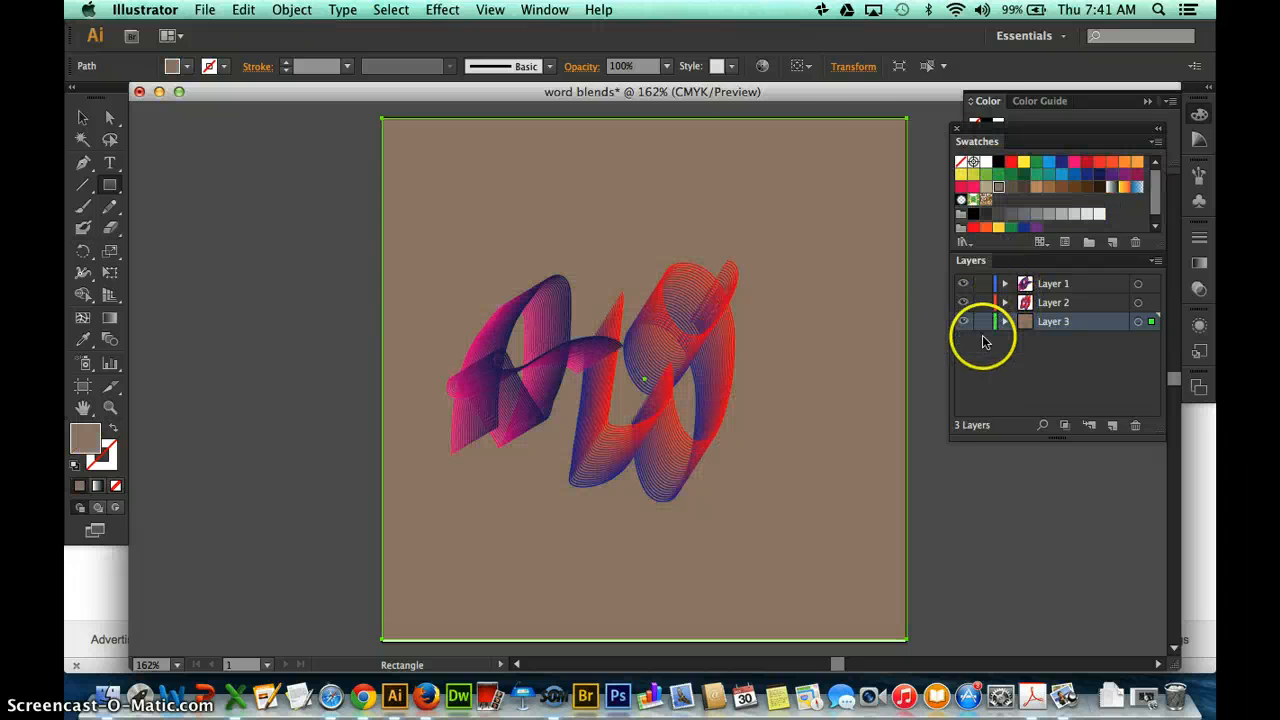
Set the background rectangle's height to 5 in and lock Layer 3.
left_click(840, 67)
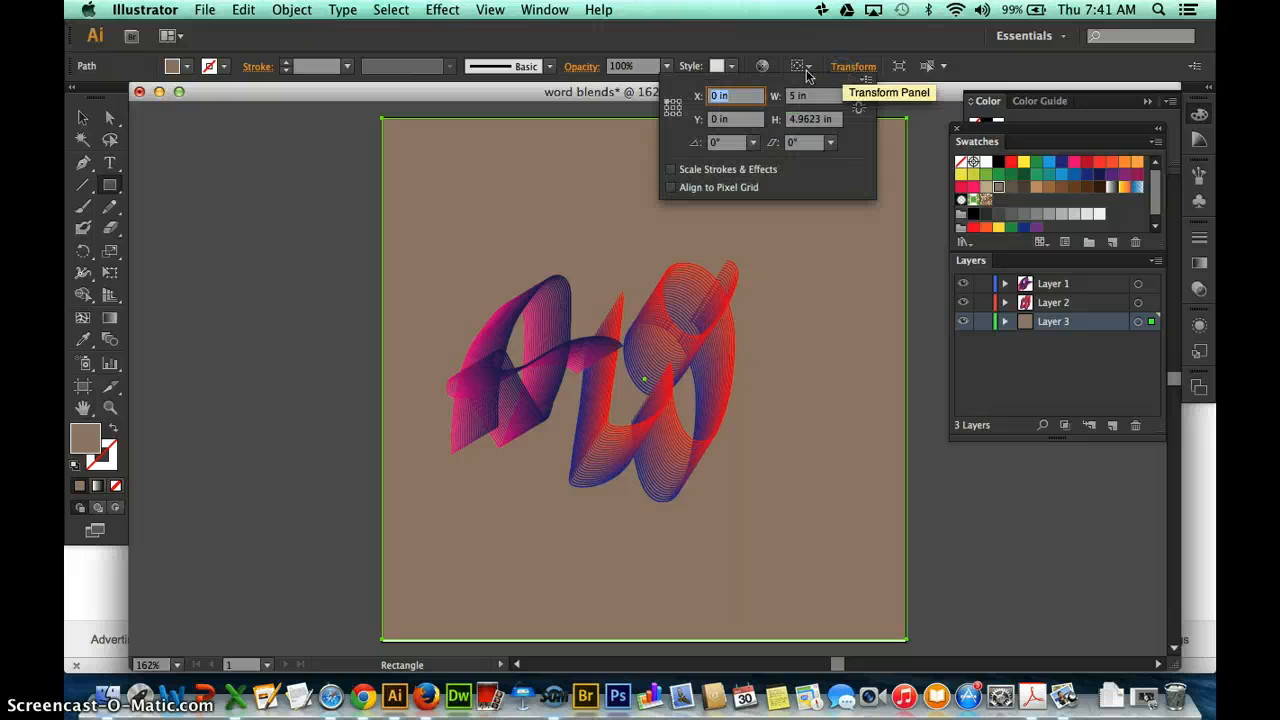
left_click(796, 120)
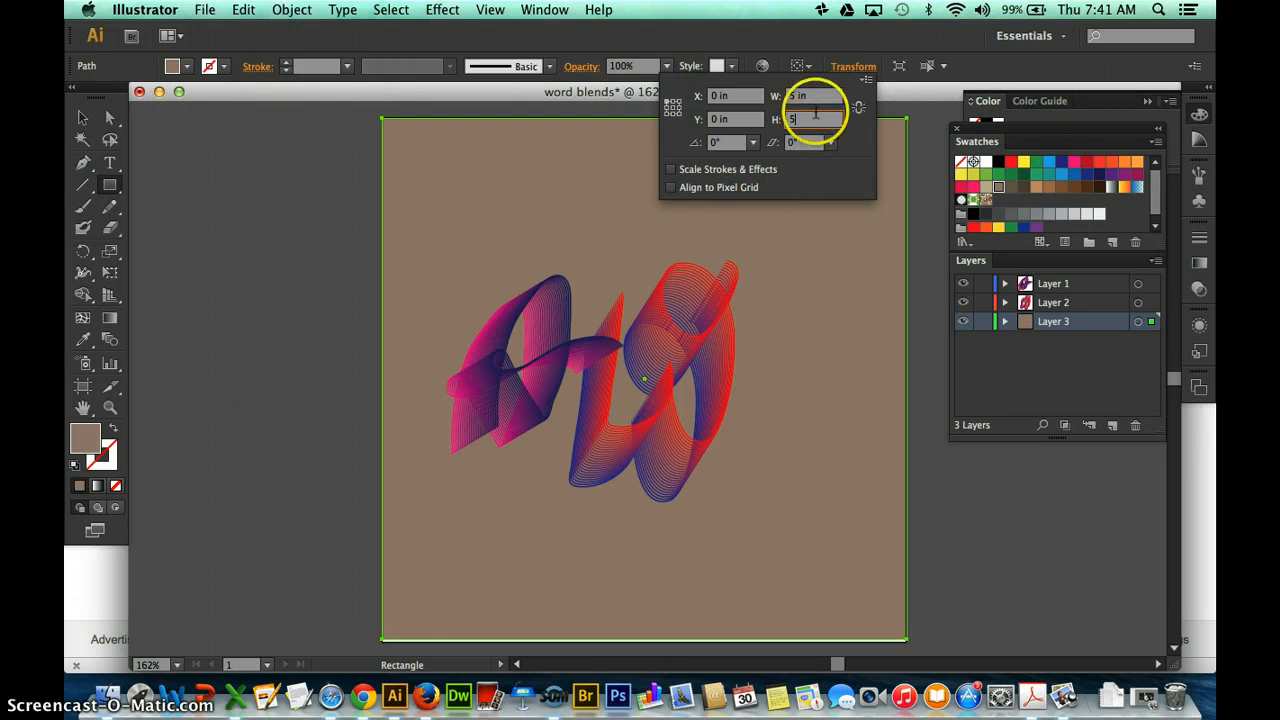
left_click(900, 175)
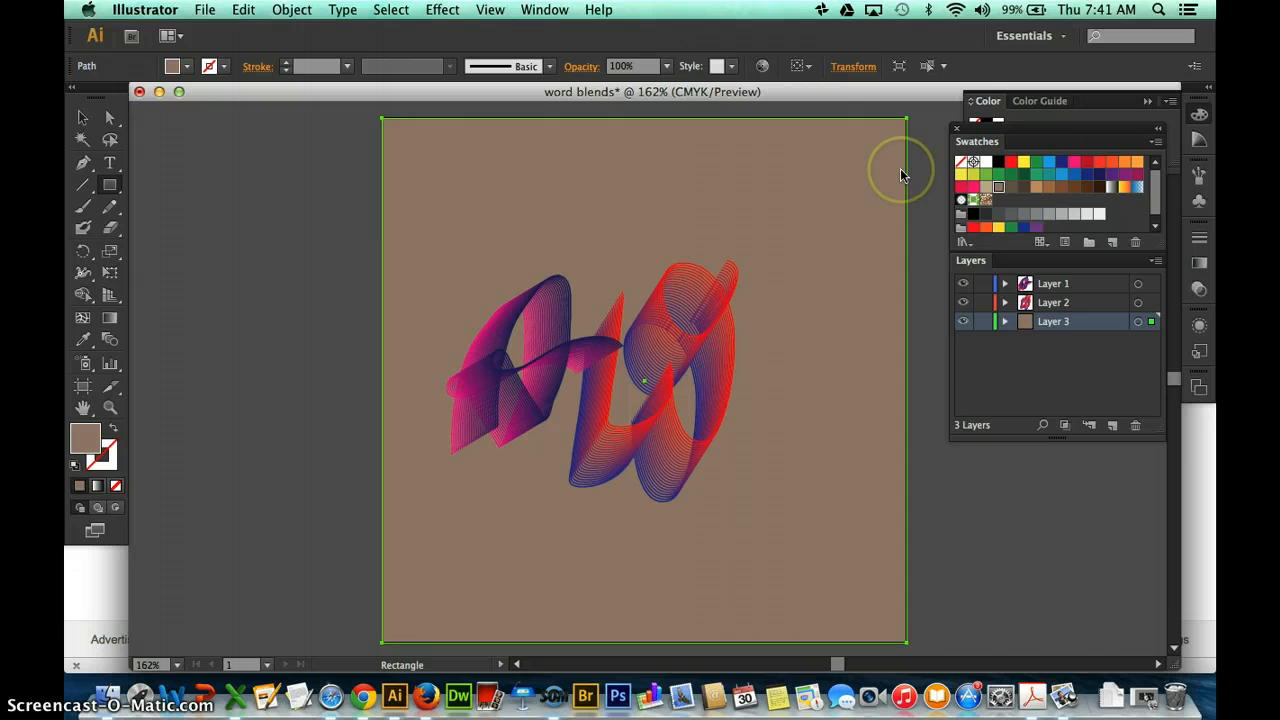
left_click(983, 322)
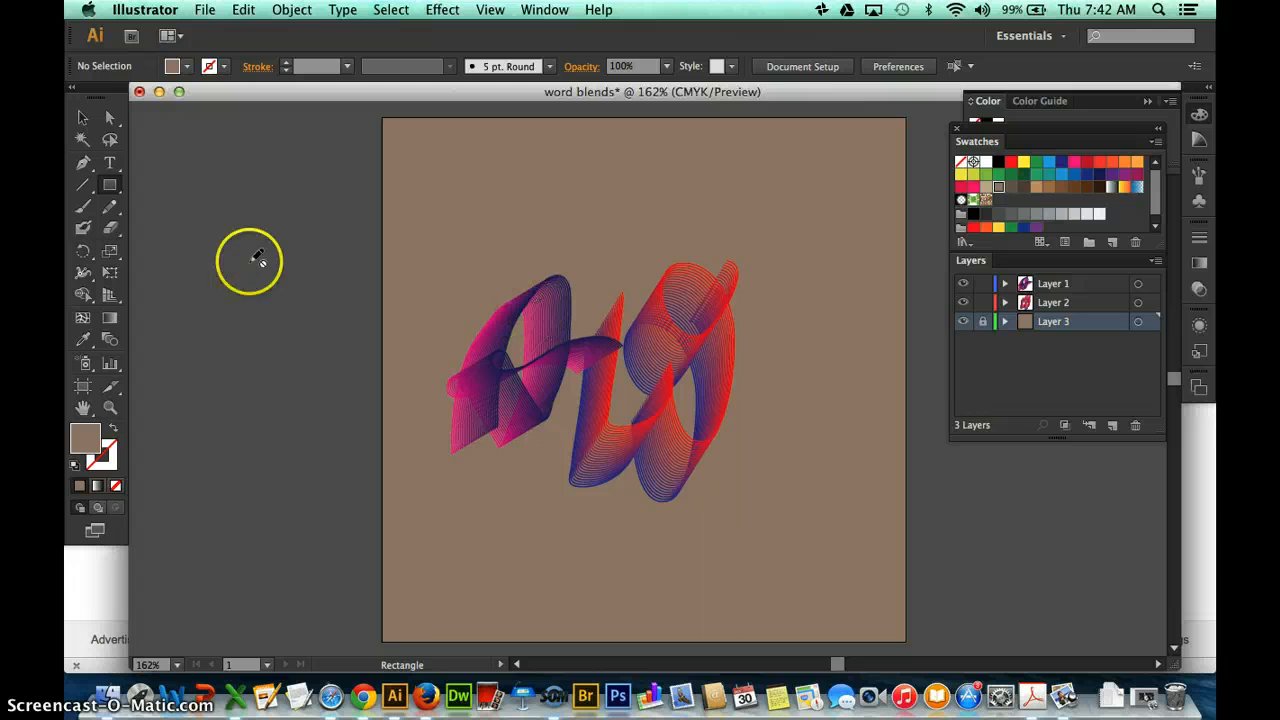
Shift the W blend slightly down and left, nudge the A blend up and left, and deselect everything.
left_click(78, 119)
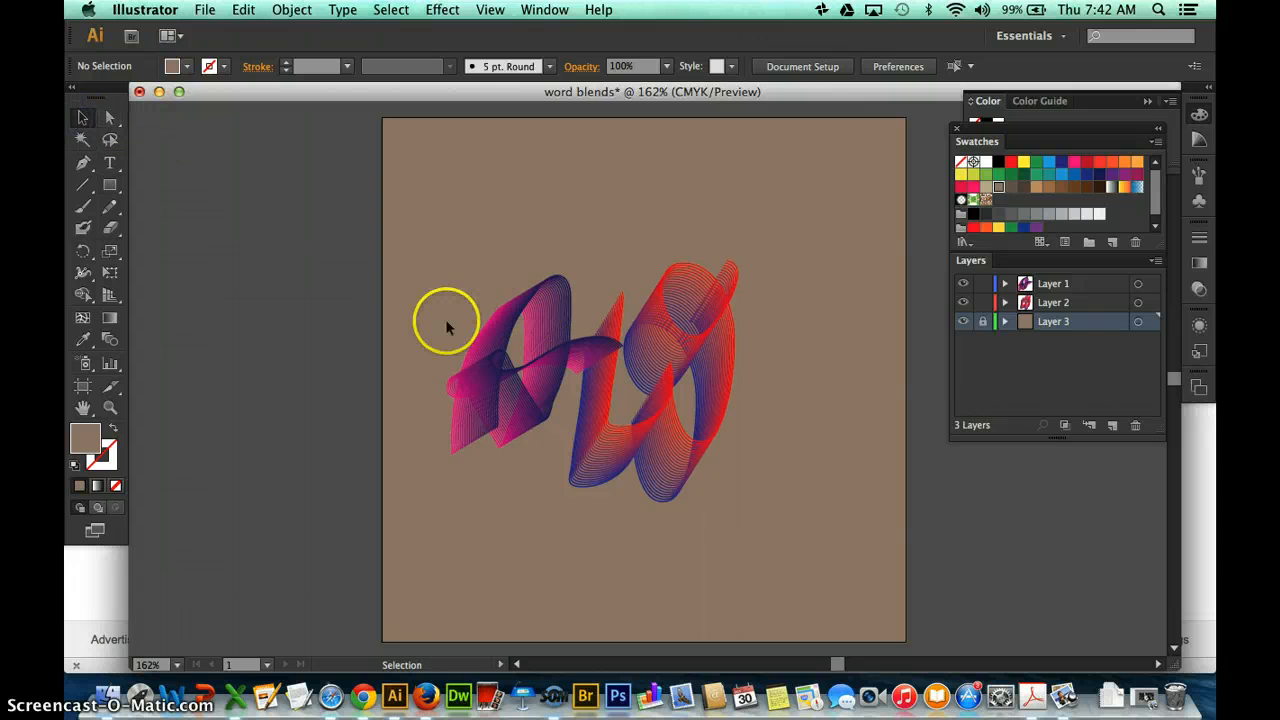
left_click(548, 325)
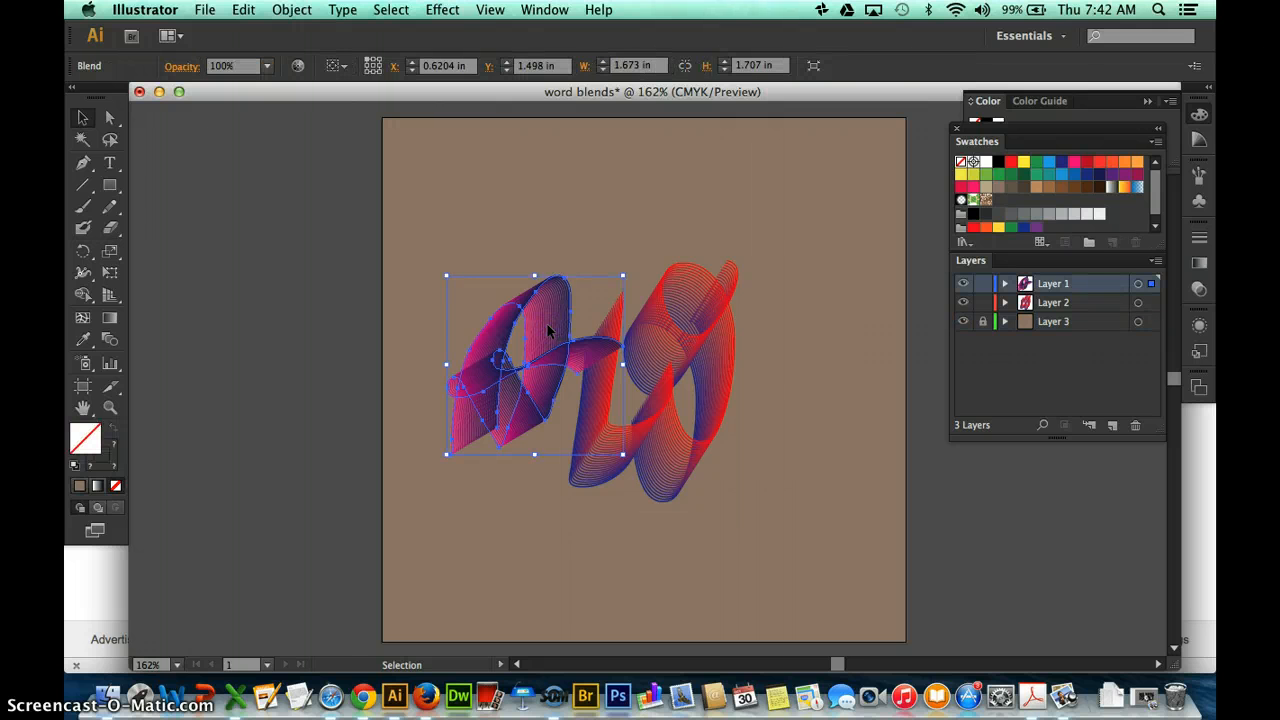
left_click(725, 343)
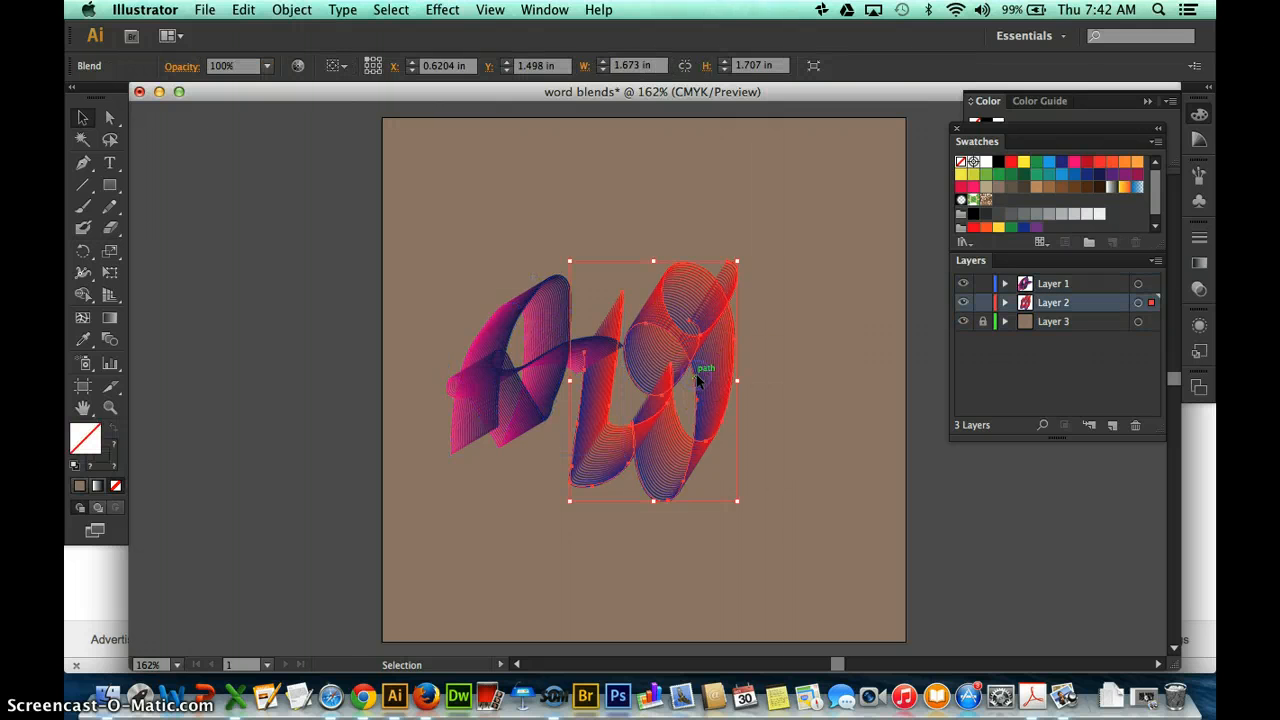
left_click_drag(718, 300, 698, 329)
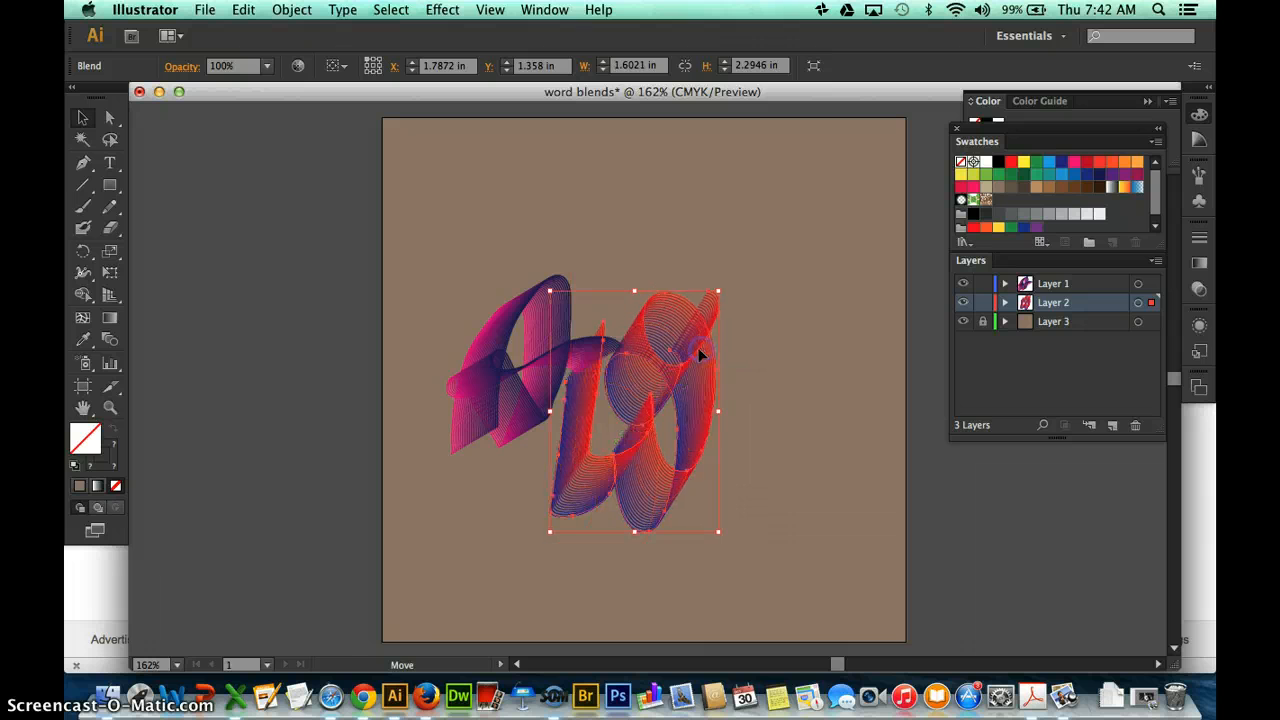
mouse_move(551, 345)
left_mouse_down()
mouse_move(543, 363)
mouse_move(562, 354)
mouse_move(537, 361)
left_mouse_up()
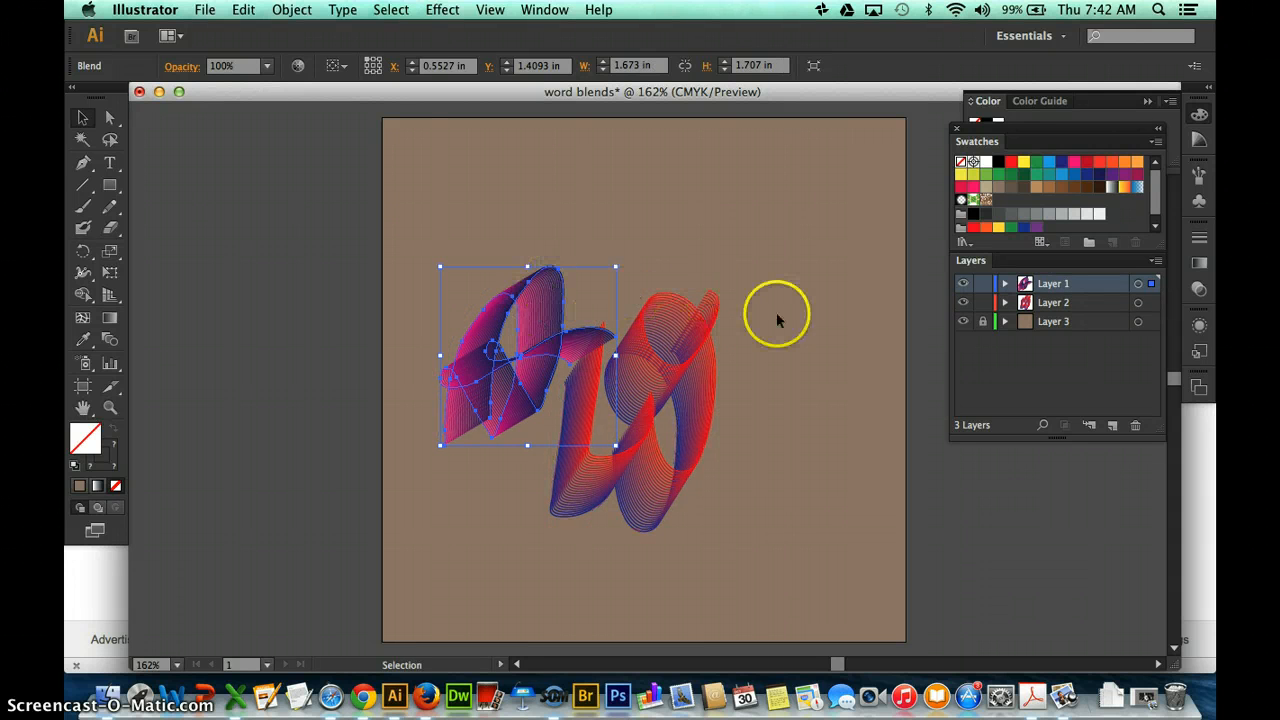
left_click(790, 393)
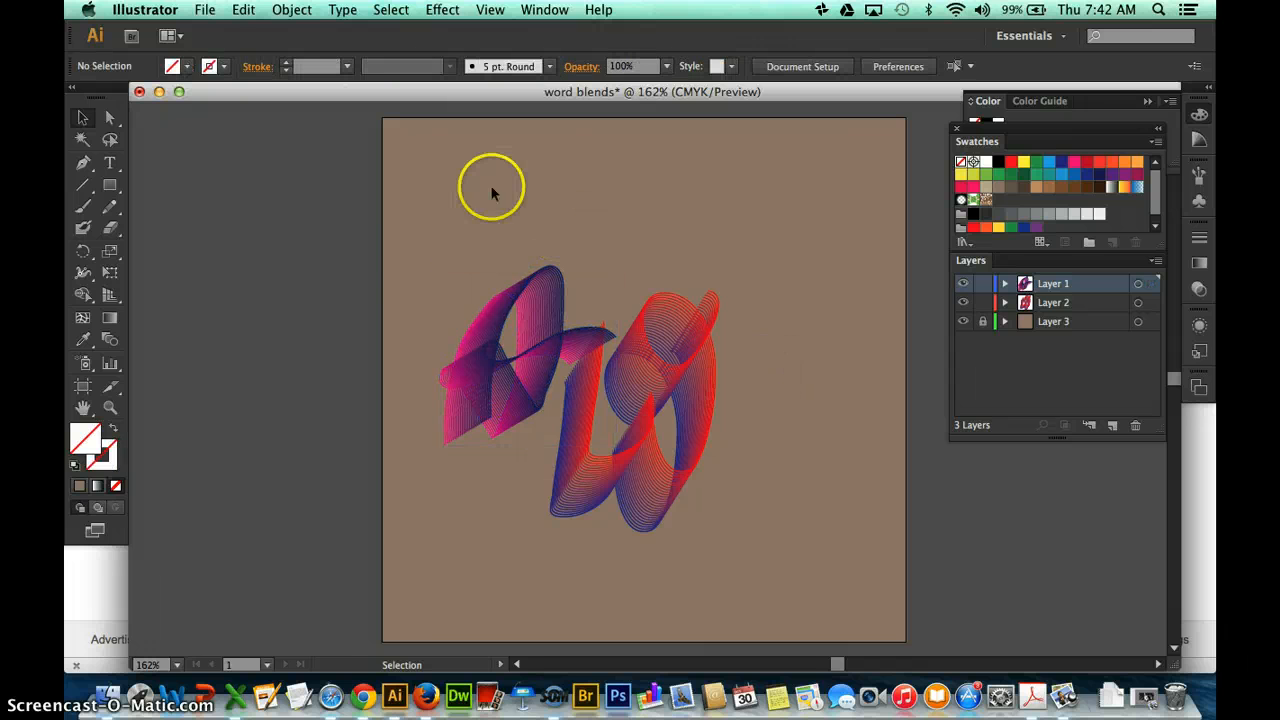